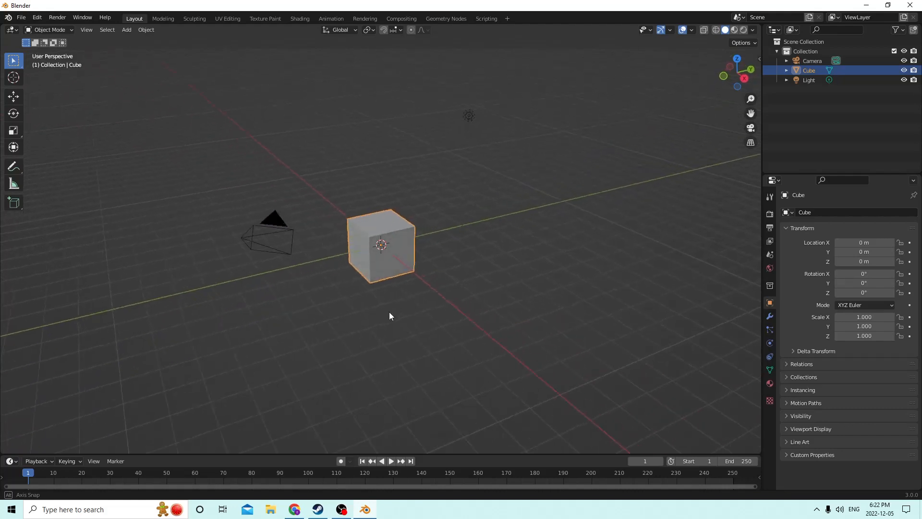
Delete the default camera and the default light from the scene, leaving only the cube.
{"action": "scroll", "coordinate": [363, 315], "scroll_direction": "down", "scroll_amount": 3}
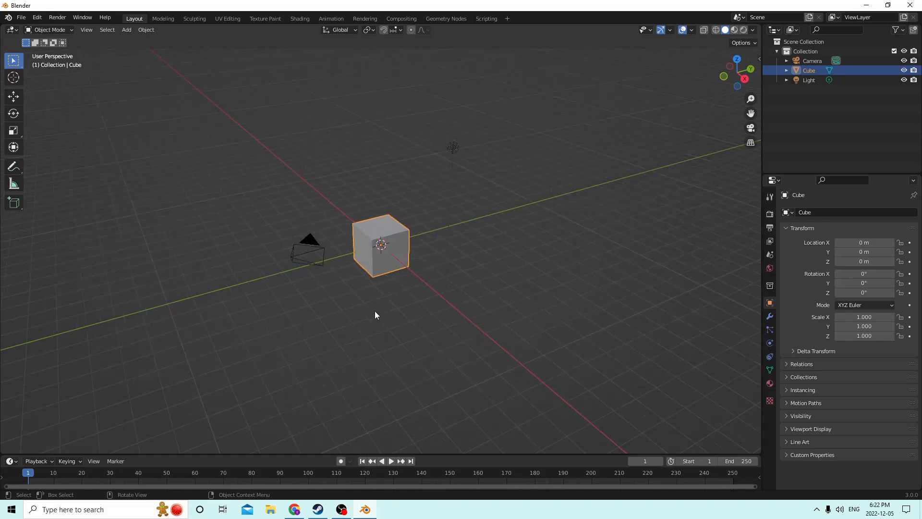
{"action": "scroll", "coordinate": [375, 313], "scroll_direction": "up", "scroll_amount": 2}
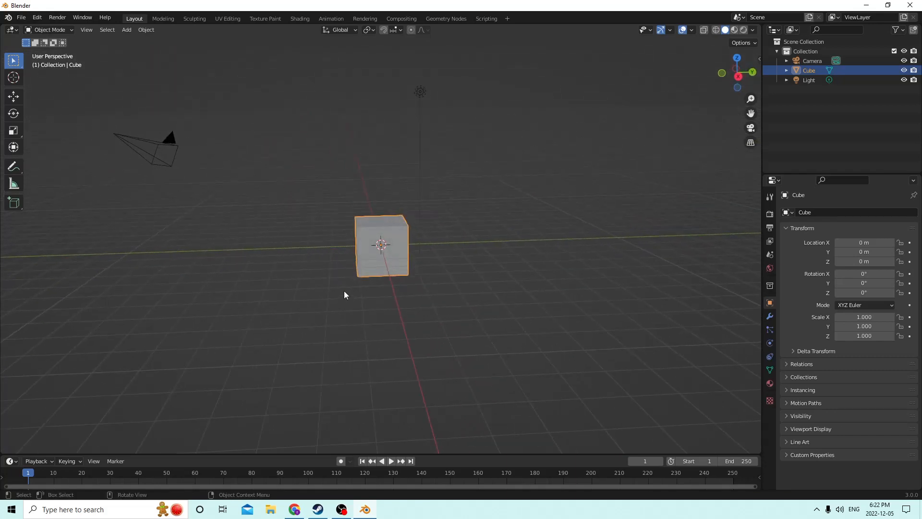
{"action": "left_click", "coordinate": [270, 186]}
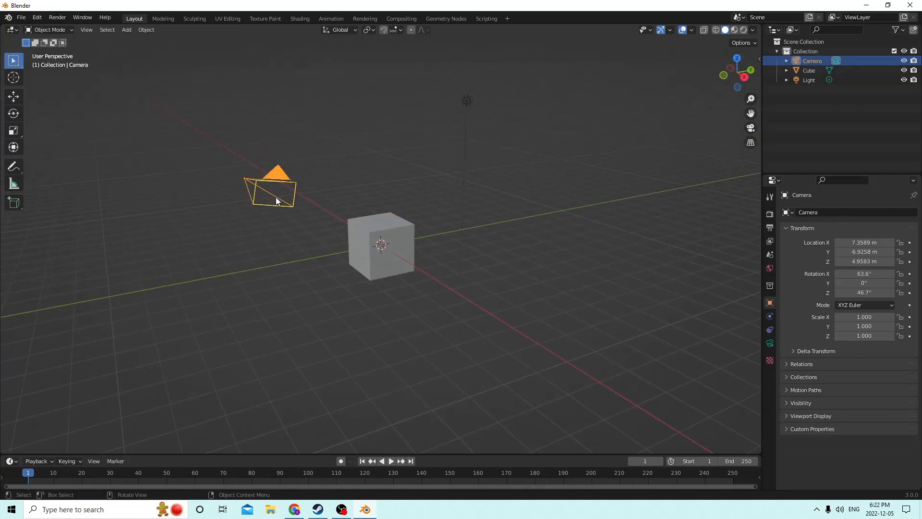
{"action": "key", "text": "Delete"}
{"action": "left_click", "coordinate": [463, 188]}
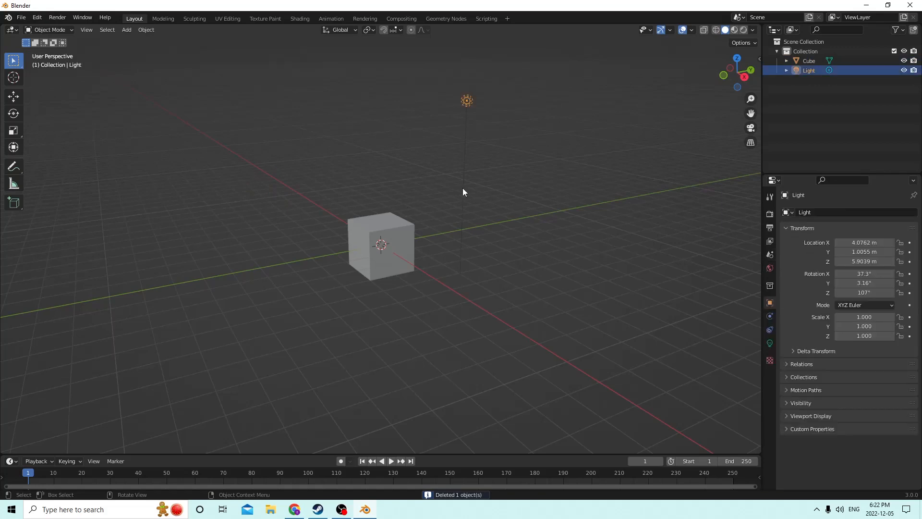
{"action": "key", "text": "Delete"}
Scale the cube into a long flat box, about 3.96 along Y and 0.44 along Z.
{"action": "middle_click_drag", "start_coordinate": [462, 188], "coordinate": [448, 229]}
{"action": "left_click", "coordinate": [390, 249]}
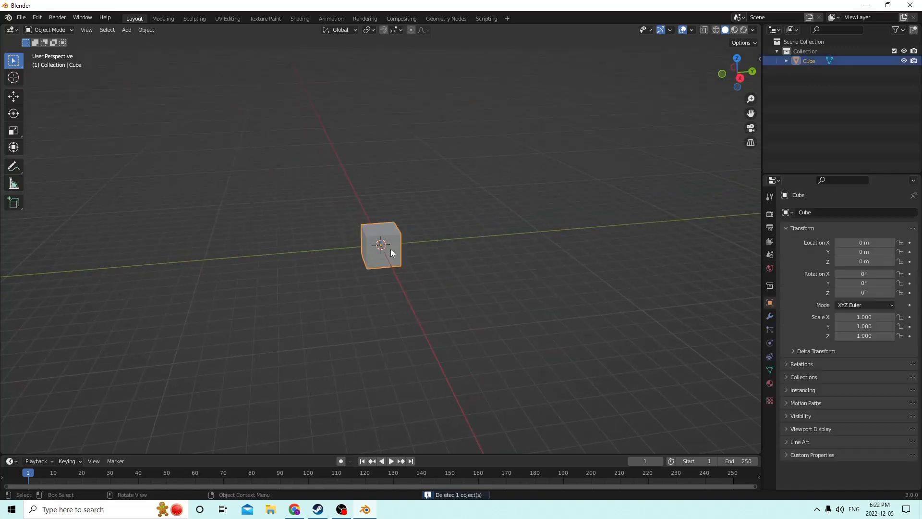
{"action": "mouse_move", "coordinate": [390, 248]}
{"action": "middle_mouse_down"}
{"action": "mouse_move", "coordinate": [448, 254]}
{"action": "mouse_move", "coordinate": [365, 220]}
{"action": "mouse_move", "coordinate": [355, 228]}
{"action": "mouse_move", "coordinate": [453, 245]}
{"action": "mouse_move", "coordinate": [412, 229]}
{"action": "mouse_move", "coordinate": [420, 226]}
{"action": "mouse_move", "coordinate": [347, 227]}
{"action": "mouse_move", "coordinate": [440, 235]}
{"action": "mouse_move", "coordinate": [382, 229]}
{"action": "mouse_move", "coordinate": [431, 262]}
{"action": "mouse_move", "coordinate": [435, 245]}
{"action": "mouse_move", "coordinate": [421, 245]}
{"action": "mouse_move", "coordinate": [476, 239]}
{"action": "mouse_move", "coordinate": [479, 262]}
{"action": "mouse_move", "coordinate": [395, 273]}
{"action": "mouse_move", "coordinate": [439, 273]}
{"action": "mouse_move", "coordinate": [387, 264]}
{"action": "middle_mouse_up"}
{"action": "scroll", "coordinate": [435, 263], "scroll_direction": "up", "scroll_amount": 4}
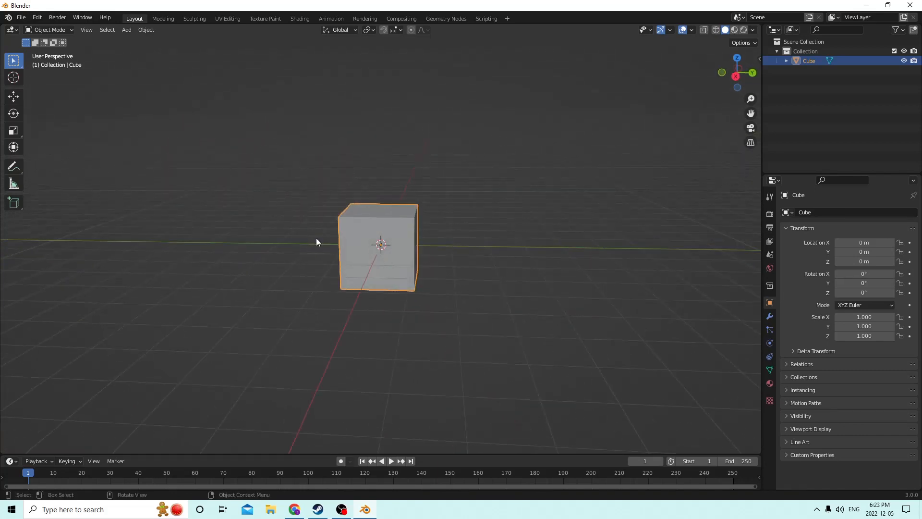
{"action": "middle_click_drag", "start_coordinate": [330, 239], "coordinate": [339, 257]}
{"action": "middle_click_drag", "start_coordinate": [298, 233], "coordinate": [345, 220]}
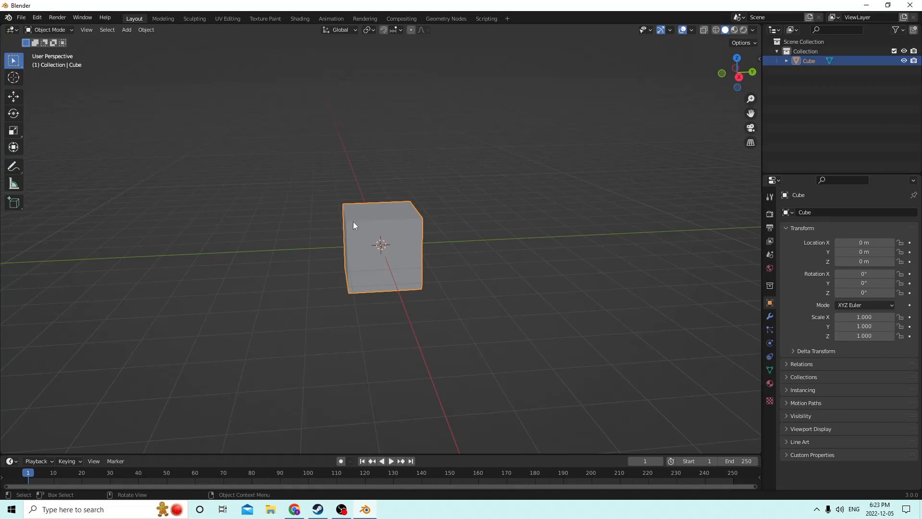
{"action": "mouse_move", "coordinate": [405, 247]}
{"action": "middle_mouse_down"}
{"action": "mouse_move", "coordinate": [374, 243]}
{"action": "mouse_move", "coordinate": [374, 232]}
{"action": "mouse_move", "coordinate": [402, 244]}
{"action": "mouse_move", "coordinate": [323, 255]}
{"action": "mouse_move", "coordinate": [383, 244]}
{"action": "mouse_move", "coordinate": [482, 262]}
{"action": "mouse_move", "coordinate": [362, 240]}
{"action": "mouse_move", "coordinate": [396, 240]}
{"action": "mouse_move", "coordinate": [311, 239]}
{"action": "mouse_move", "coordinate": [388, 242]}
{"action": "middle_mouse_up"}
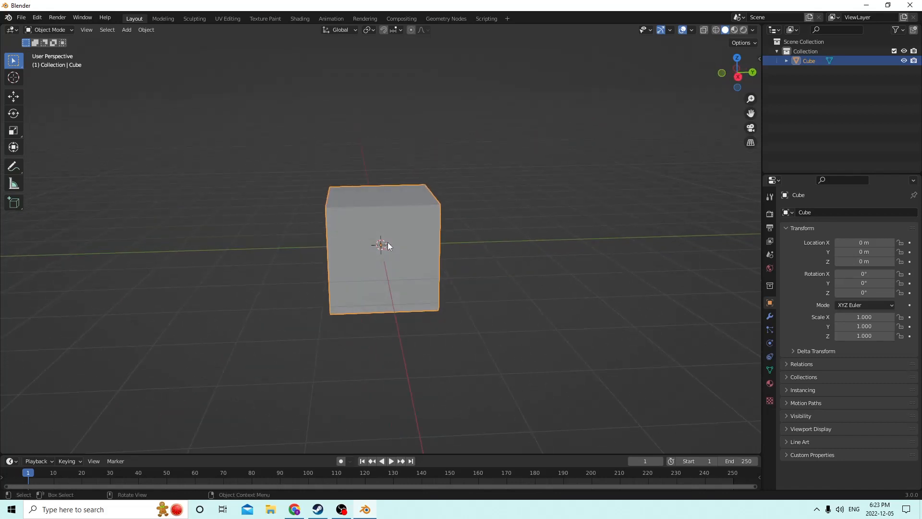
{"action": "left_click", "coordinate": [12, 130]}
{"action": "middle_click_drag", "start_coordinate": [186, 171], "coordinate": [396, 238]}
{"action": "left_click_drag", "start_coordinate": [412, 236], "coordinate": [504, 212]}
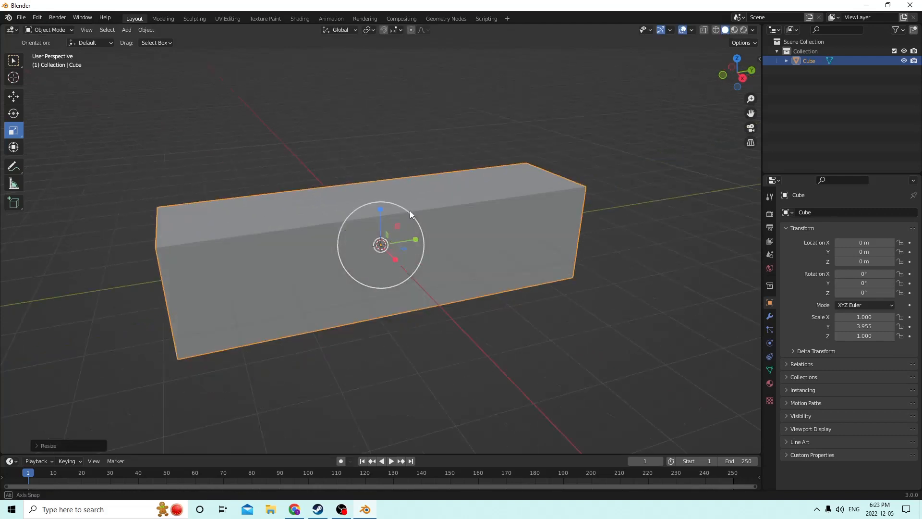
{"action": "mouse_move", "coordinate": [411, 212]}
{"action": "middle_mouse_down"}
{"action": "mouse_move", "coordinate": [336, 208]}
{"action": "mouse_move", "coordinate": [472, 206]}
{"action": "mouse_move", "coordinate": [430, 210]}
{"action": "mouse_move", "coordinate": [502, 215]}
{"action": "mouse_move", "coordinate": [379, 210]}
{"action": "mouse_move", "coordinate": [397, 201]}
{"action": "mouse_move", "coordinate": [379, 195]}
{"action": "mouse_move", "coordinate": [332, 204]}
{"action": "mouse_move", "coordinate": [398, 218]}
{"action": "middle_mouse_up"}
{"action": "left_click_drag", "start_coordinate": [380, 207], "coordinate": [384, 229]}
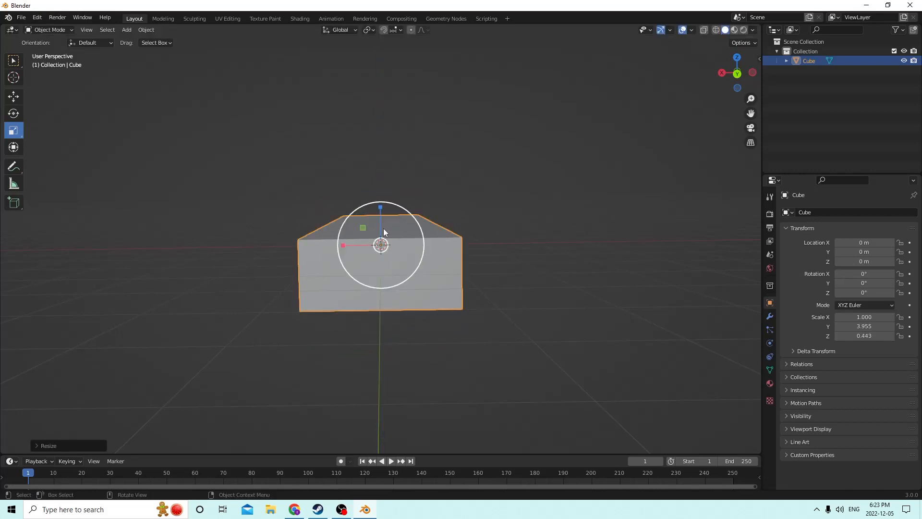
Duplicate the long box, shrink the copy along Y, and place it past the positive Y end at about 4.31 m.
{"action": "middle_click_drag", "start_coordinate": [383, 229], "coordinate": [435, 241]}
{"action": "key", "text": "shift+d"}
{"action": "right_click", "coordinate": [553, 228]}
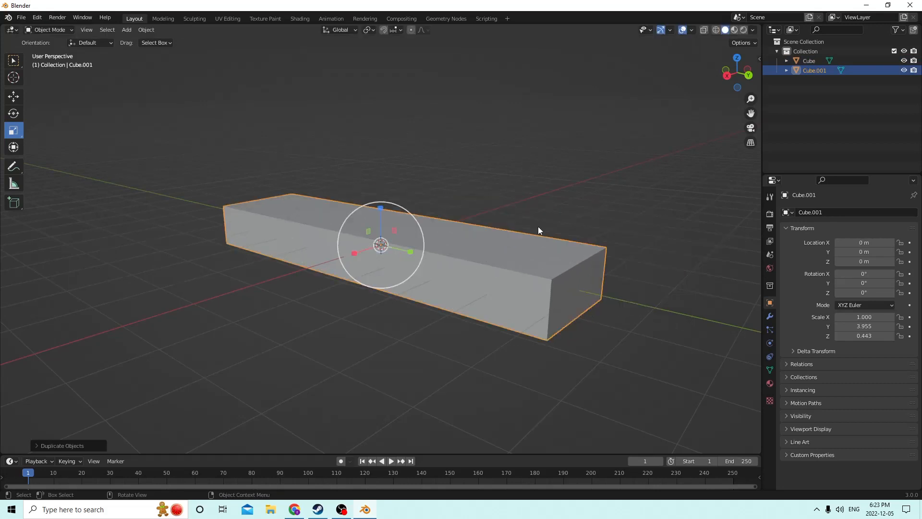
{"action": "middle_click_drag", "start_coordinate": [495, 228], "coordinate": [531, 231]}
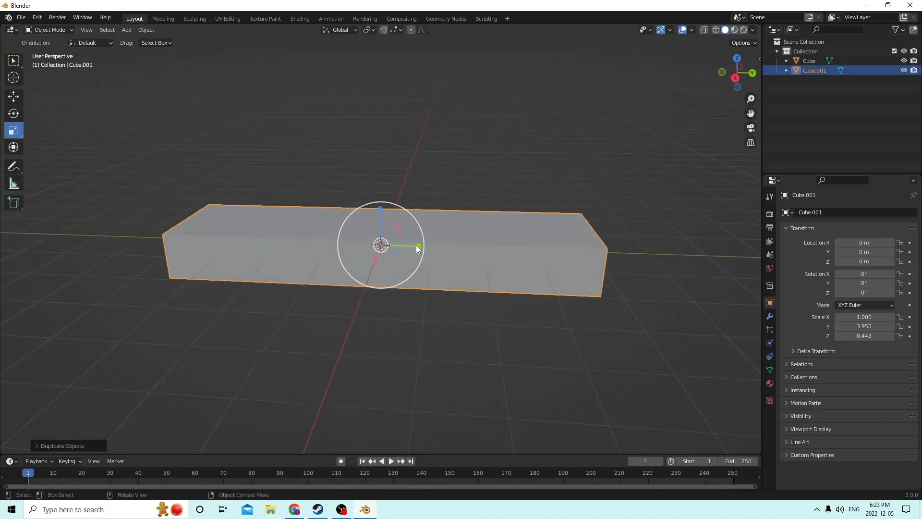
{"action": "left_click_drag", "start_coordinate": [416, 245], "coordinate": [641, 245]}
Resize the copy into a thin end cap with scale about 1.11 in X, 0.15 in Y and 0.55 in Z.
{"action": "middle_click_drag", "start_coordinate": [641, 246], "coordinate": [464, 291]}
{"action": "key", "text": "s"}
{"action": "left_click", "coordinate": [597, 320]}
{"action": "middle_click_drag", "start_coordinate": [217, 389], "coordinate": [304, 390]}
{"action": "scroll", "coordinate": [290, 369], "scroll_direction": "up", "scroll_amount": 2}
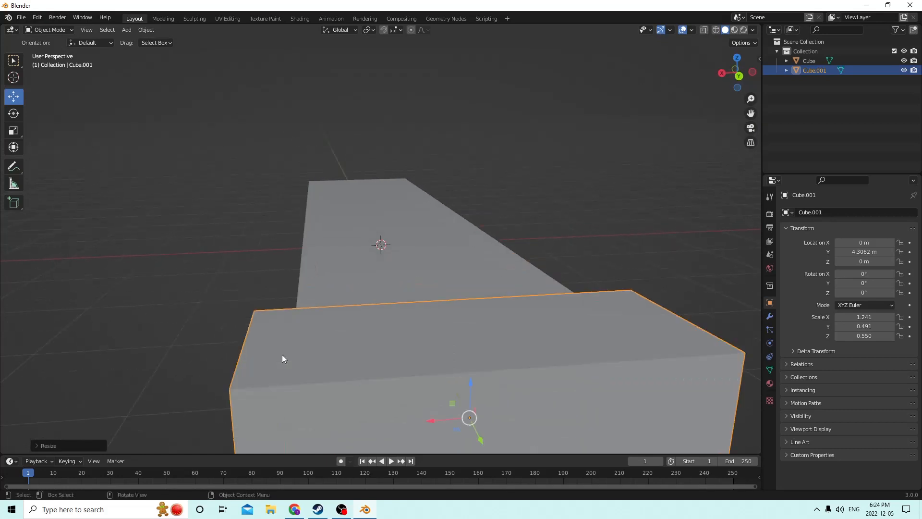
{"action": "left_click", "coordinate": [18, 139]}
{"action": "middle_click_drag", "start_coordinate": [219, 226], "coordinate": [299, 241]}
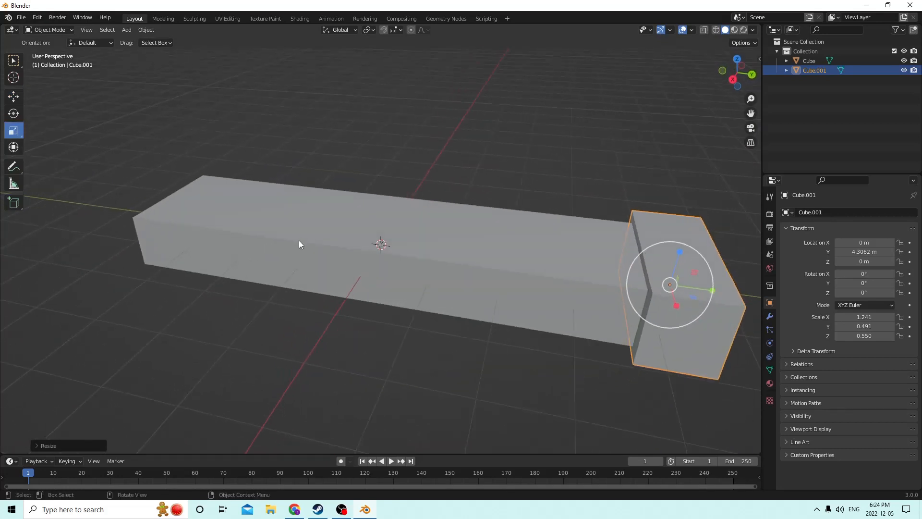
{"action": "left_click_drag", "start_coordinate": [705, 284], "coordinate": [680, 286]}
{"action": "middle_click_drag", "start_coordinate": [679, 287], "coordinate": [577, 279]}
{"action": "left_click_drag", "start_coordinate": [394, 408], "coordinate": [401, 409]}
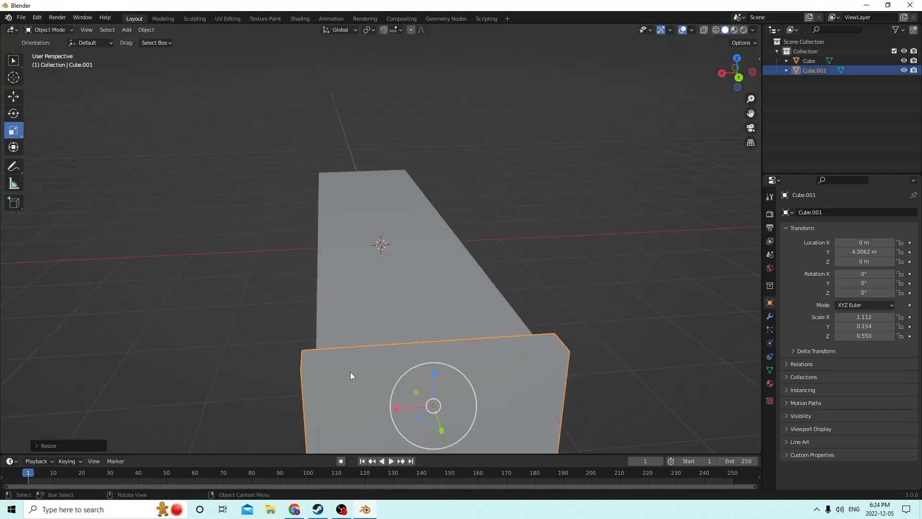
Move the end cap along Y against the end of the long box, to about 4.10 m.
{"action": "left_click", "coordinate": [13, 96]}
{"action": "middle_click_drag", "start_coordinate": [13, 95], "coordinate": [610, 287]}
{"action": "left_click_drag", "start_coordinate": [712, 340], "coordinate": [696, 331]}
{"action": "middle_click_drag", "start_coordinate": [696, 332], "coordinate": [601, 301]}
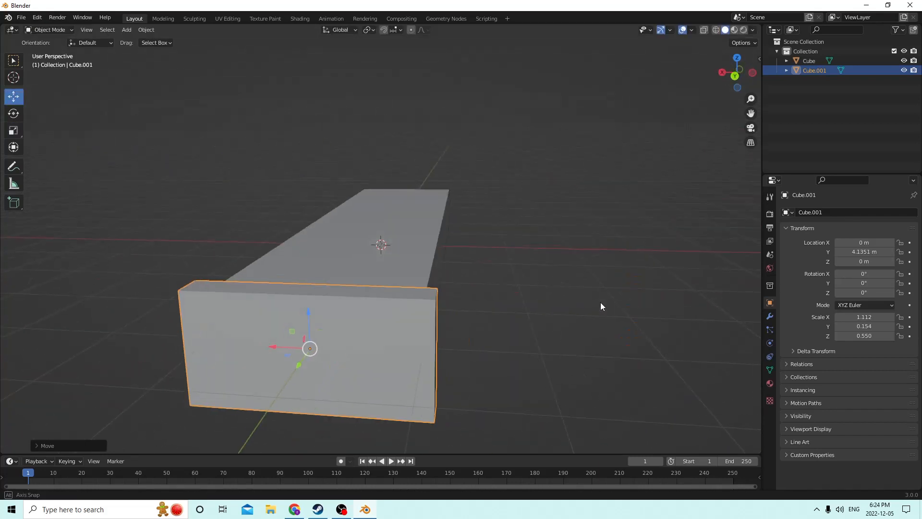
{"action": "middle_click_drag", "start_coordinate": [255, 338], "coordinate": [281, 356]}
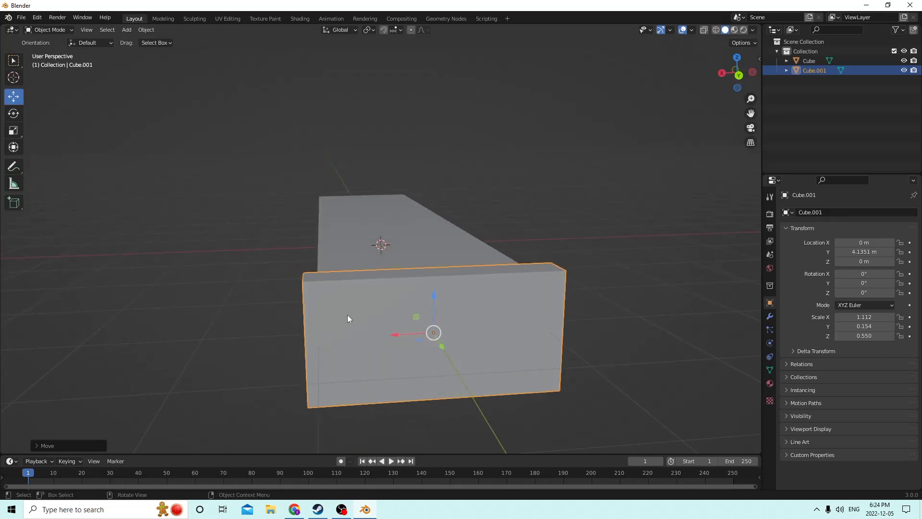
{"action": "middle_click_drag", "start_coordinate": [350, 318], "coordinate": [515, 321]}
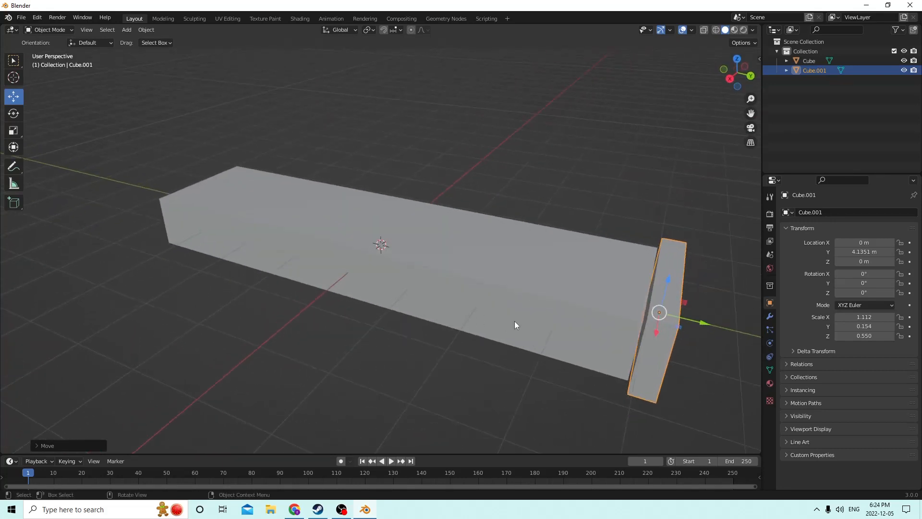
{"action": "left_click_drag", "start_coordinate": [706, 323], "coordinate": [698, 317]}
Duplicate the end cap and place the copy at the opposite end by setting its Y location to -4.10167 m.
{"action": "middle_click_drag", "start_coordinate": [699, 315], "coordinate": [668, 279]}
{"action": "key", "text": "shift+d"}
{"action": "right_click", "coordinate": [696, 281]}
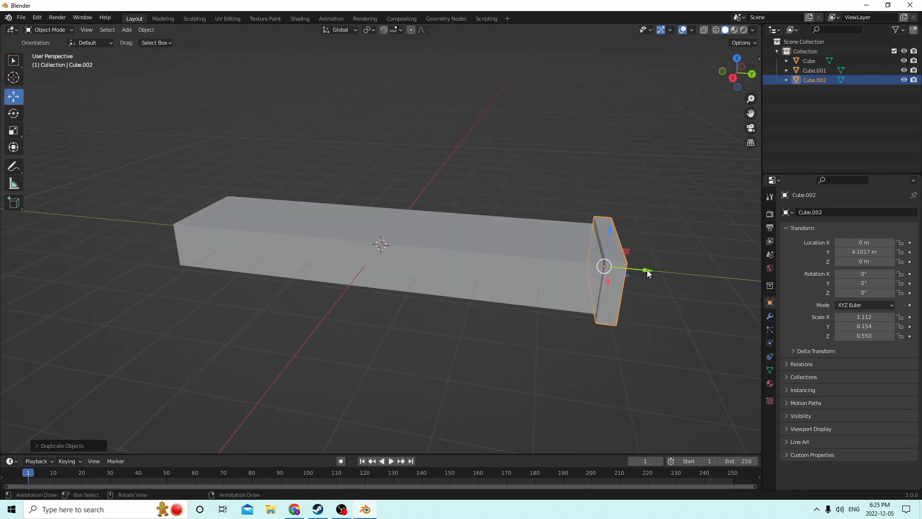
{"action": "left_click_drag", "start_coordinate": [647, 273], "coordinate": [653, 271]}
{"action": "right_click", "coordinate": [654, 271]}
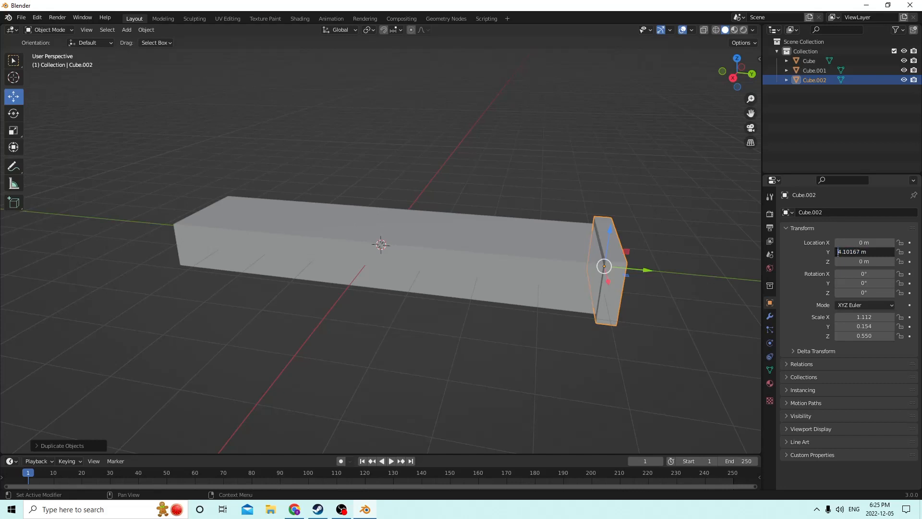
{"action": "type", "text": "-"}
{"action": "key", "text": "Return"}
Shorten the long box between the two end caps by scaling it down along Y.
{"action": "mouse_move", "coordinate": [528, 207]}
{"action": "middle_mouse_down"}
{"action": "mouse_move", "coordinate": [431, 186]}
{"action": "mouse_move", "coordinate": [534, 211]}
{"action": "middle_mouse_up"}
{"action": "middle_click_drag", "start_coordinate": [410, 232], "coordinate": [511, 233]}
{"action": "left_click", "coordinate": [441, 246]}
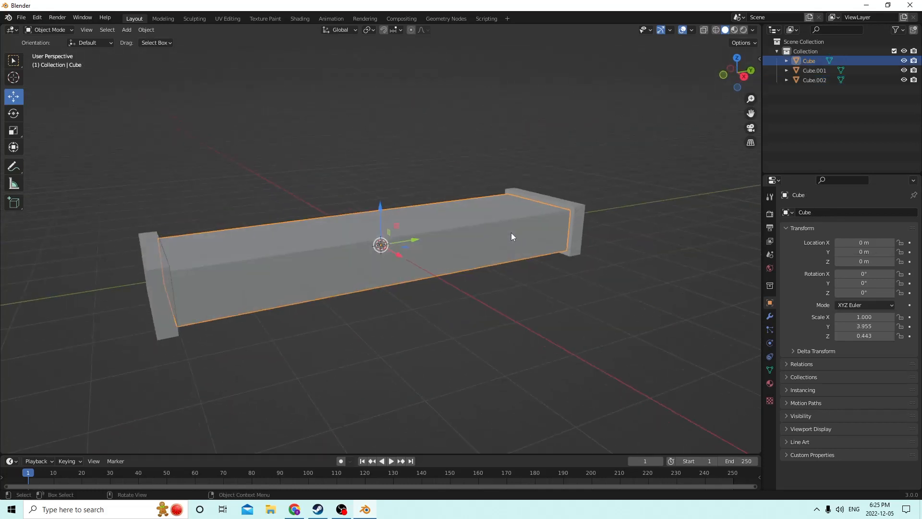
{"action": "middle_click_drag", "start_coordinate": [289, 154], "coordinate": [405, 250]}
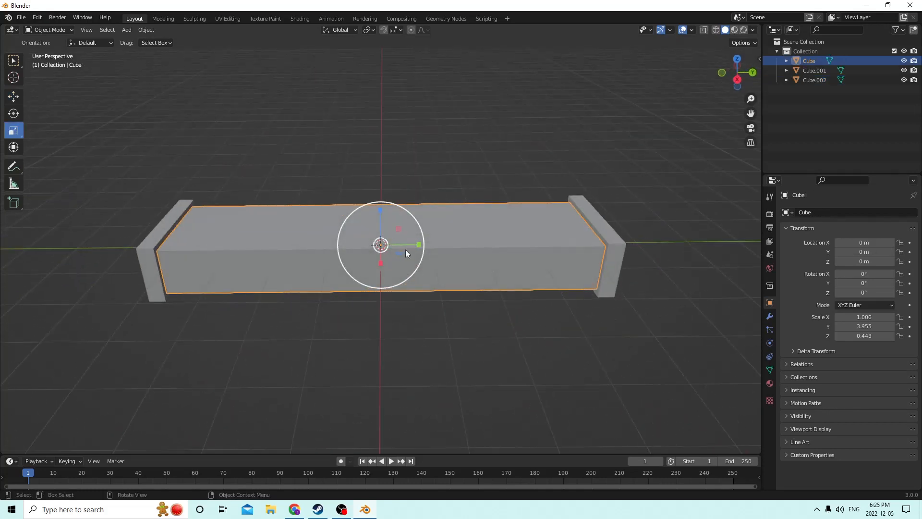
{"action": "left_click_drag", "start_coordinate": [419, 245], "coordinate": [404, 247]}
{"action": "middle_click_drag", "start_coordinate": [394, 244], "coordinate": [386, 228]}
Delete the end cap on the negative Y side and move the remaining cap along Y to about 2.68 m.
{"action": "left_click", "coordinate": [169, 245]}
{"action": "key", "text": "Delete"}
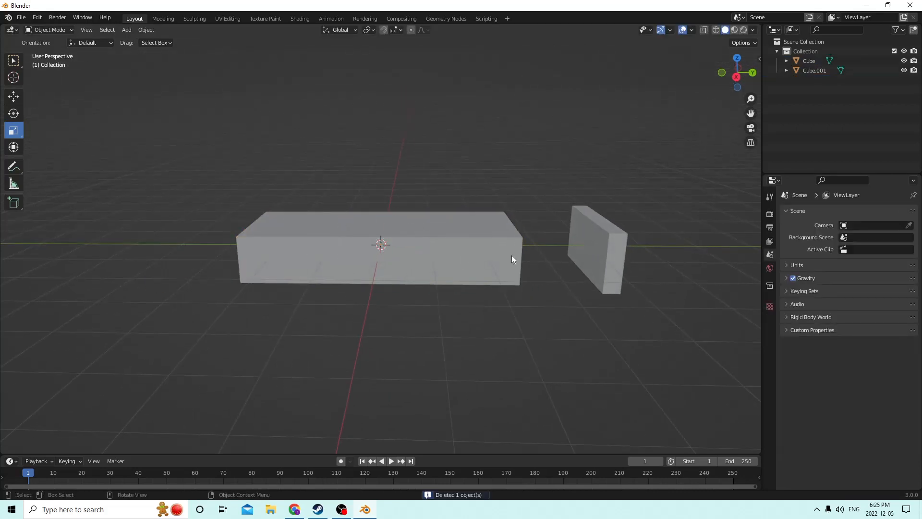
{"action": "left_click", "coordinate": [595, 249]}
{"action": "middle_click_drag", "start_coordinate": [594, 249], "coordinate": [584, 268]}
{"action": "left_click", "coordinate": [14, 96]}
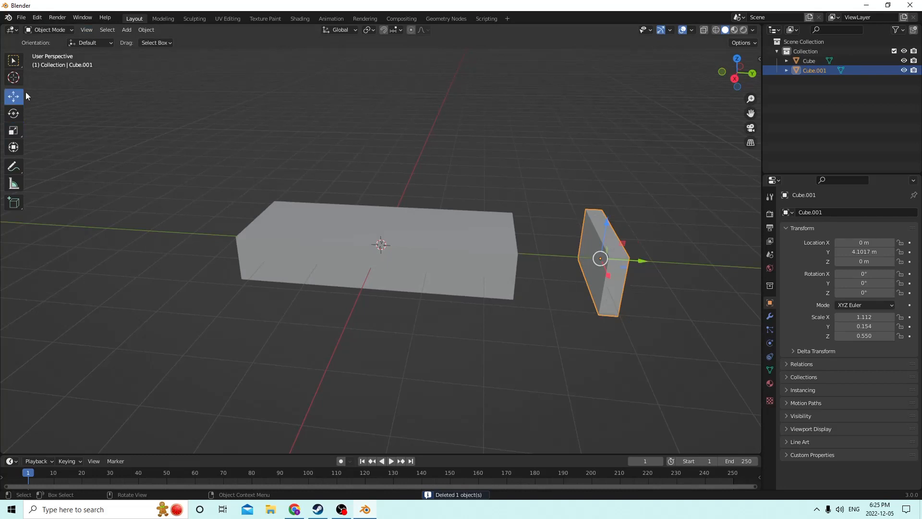
{"action": "key", "text": "g"}
{"action": "key", "text": "y"}
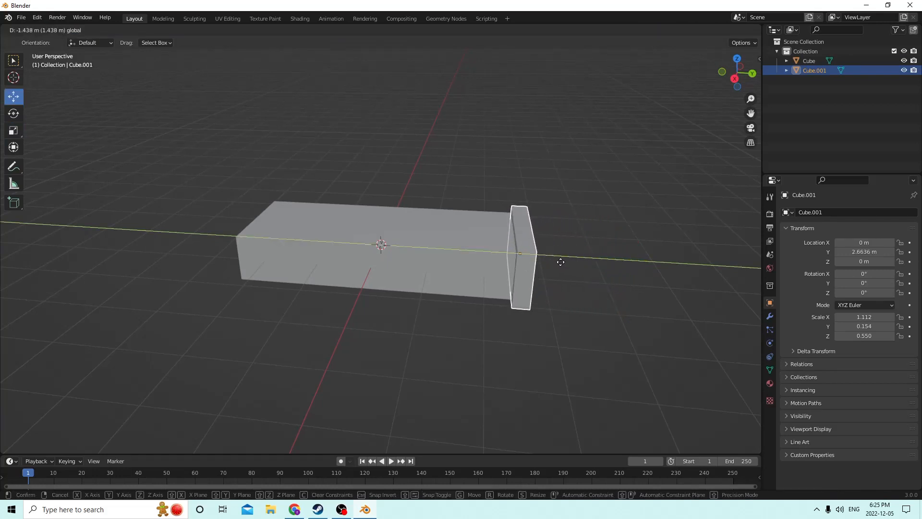
{"action": "left_click", "coordinate": [561, 262]}
Fine-tune the remaining end cap along Y to about 2.6827 m so it fits the shortened box's end.
{"action": "scroll", "coordinate": [530, 269], "scroll_direction": "up", "scroll_amount": 4}
{"action": "scroll", "coordinate": [531, 269], "scroll_direction": "up", "scroll_amount": 1}
{"action": "middle_click_drag", "start_coordinate": [529, 266], "coordinate": [536, 270]}
{"action": "scroll", "coordinate": [536, 269], "scroll_direction": "down", "scroll_amount": 1}
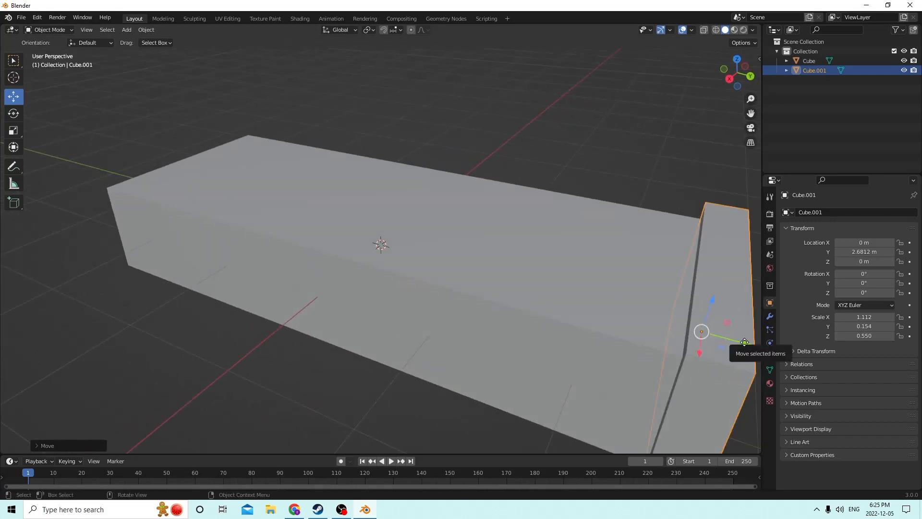
{"action": "left_click_drag", "start_coordinate": [743, 342], "coordinate": [744, 343]}
{"action": "scroll", "coordinate": [611, 264], "scroll_direction": "down", "scroll_amount": 4}
{"action": "middle_click_drag", "start_coordinate": [611, 264], "coordinate": [646, 255]}
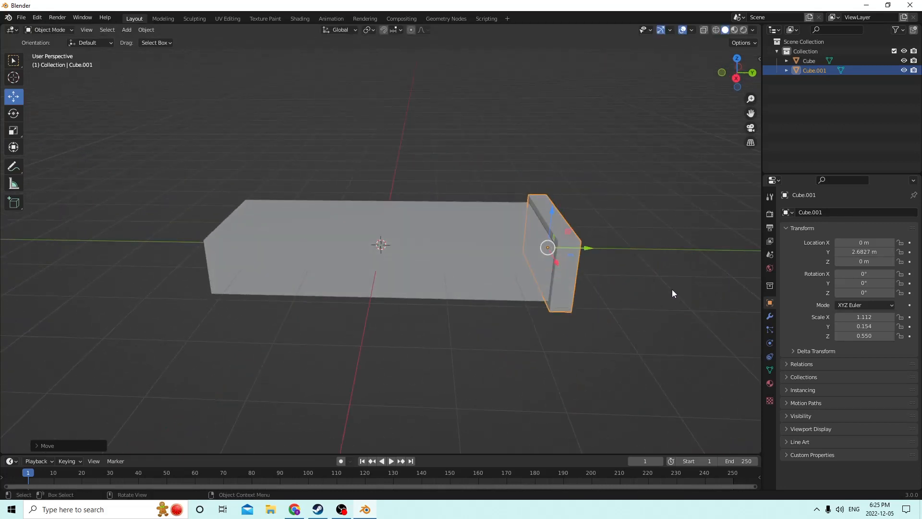
Duplicate the end cap and set the copy's Y location to -2.68268 m at the opposite end of the box.
{"action": "middle_click_drag", "start_coordinate": [673, 293], "coordinate": [694, 243]}
{"action": "key", "text": "shift+d"}
{"action": "key", "text": "Escape"}
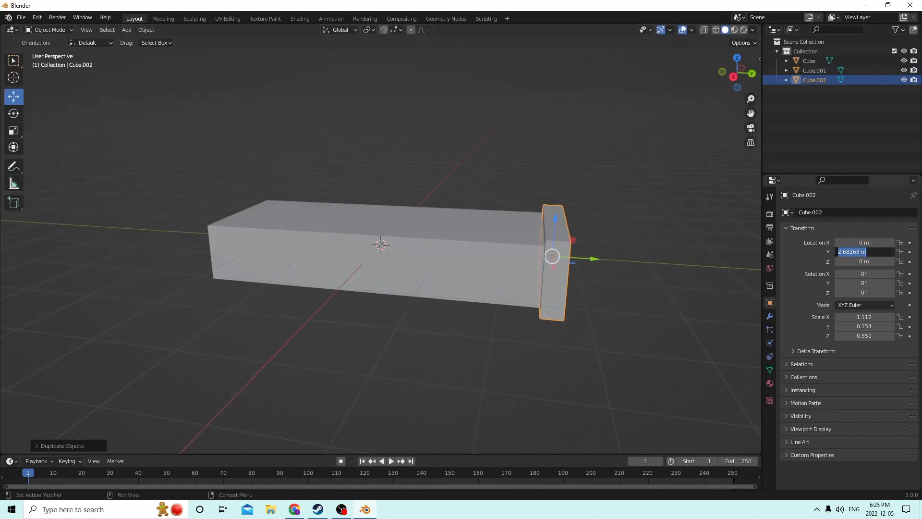
{"action": "type", "text": "-"}
{"action": "key", "text": "Return"}
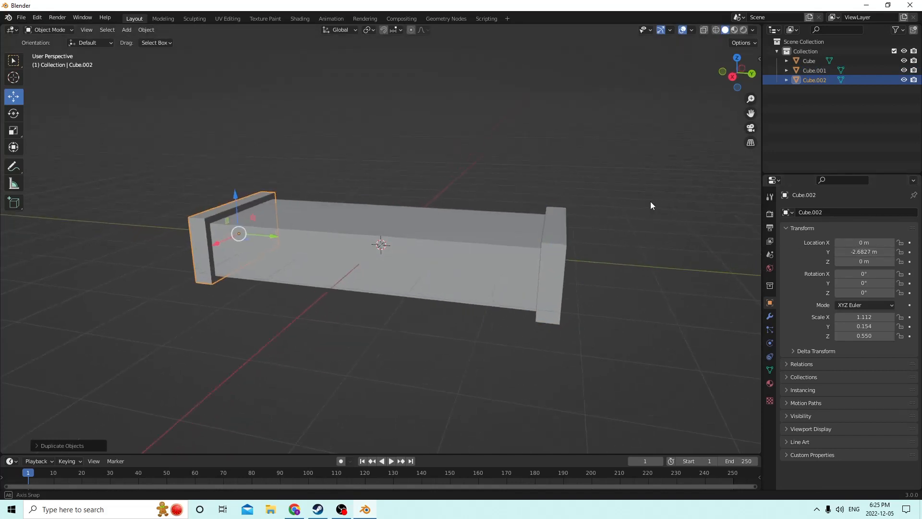
{"action": "middle_click_drag", "start_coordinate": [650, 200], "coordinate": [124, 49]}
{"action": "key", "text": "Tab"}
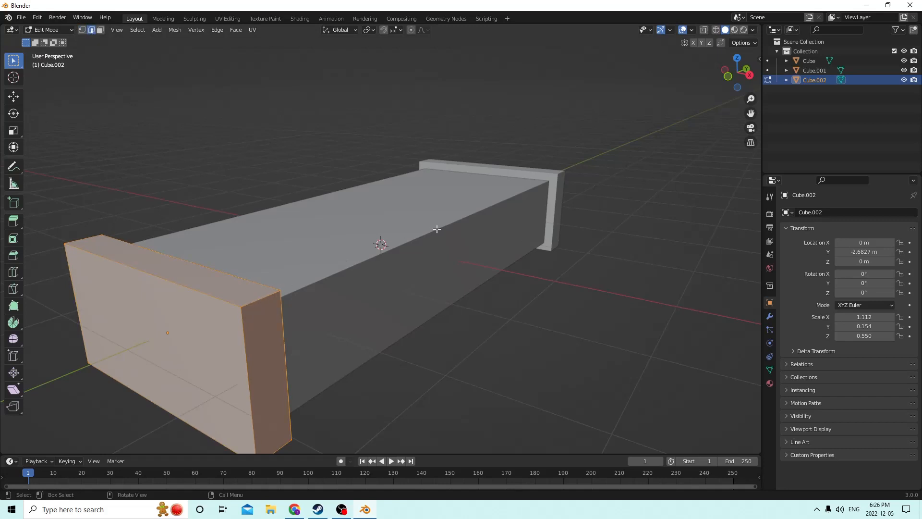
{"action": "middle_click_drag", "start_coordinate": [437, 229], "coordinate": [529, 207]}
{"action": "key", "text": "Tab"}
Edit both end caps together and bevel their upper edges on the positive X side with a single segment.
{"action": "left_click", "coordinate": [608, 192]}
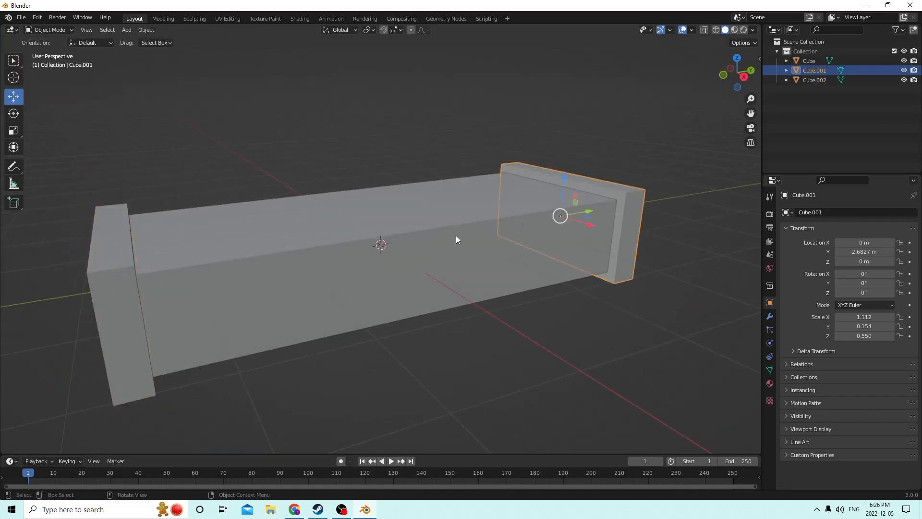
{"action": "left_click", "coordinate": [121, 272], "text": "shift"}
{"action": "key", "text": "Tab"}
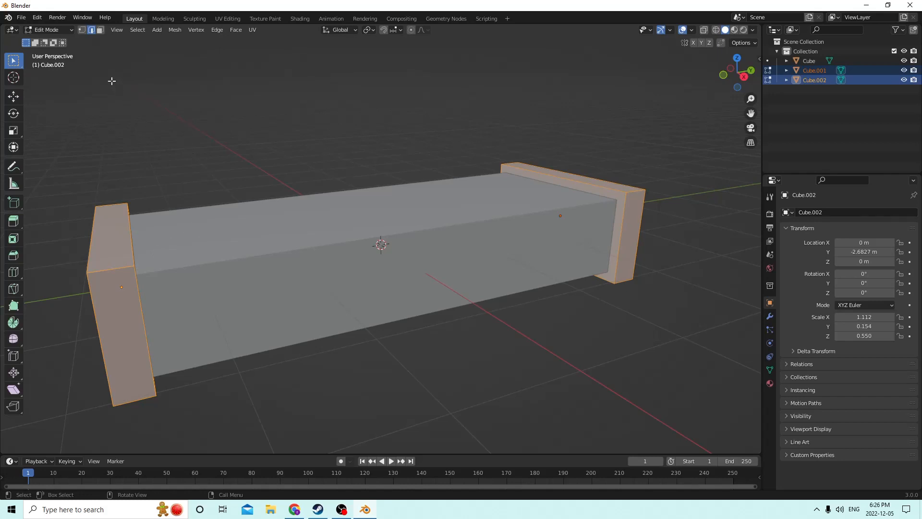
{"action": "left_click", "coordinate": [109, 270]}
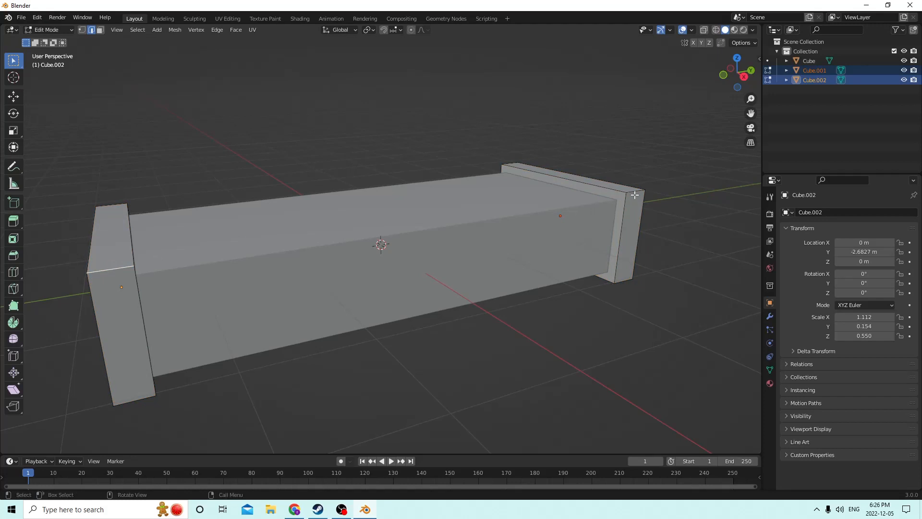
{"action": "key", "text": "ctrl+b"}
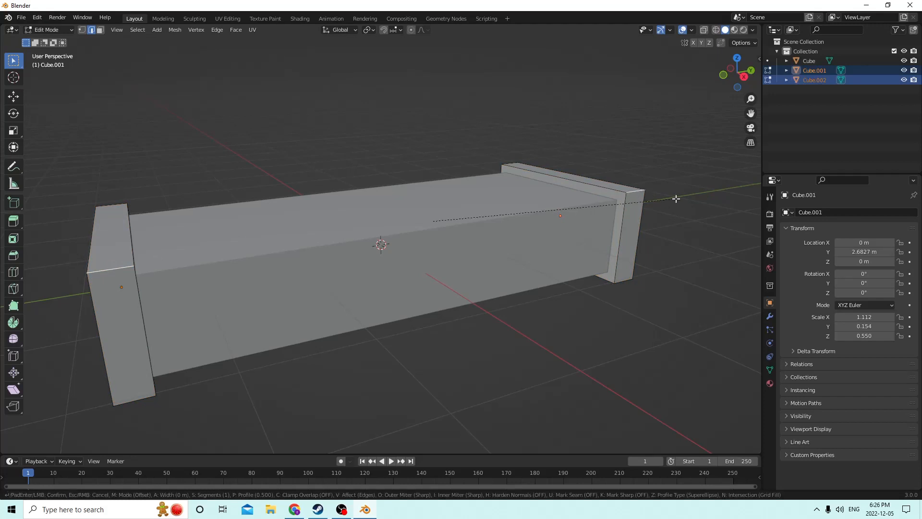
{"action": "left_click", "coordinate": [699, 234]}
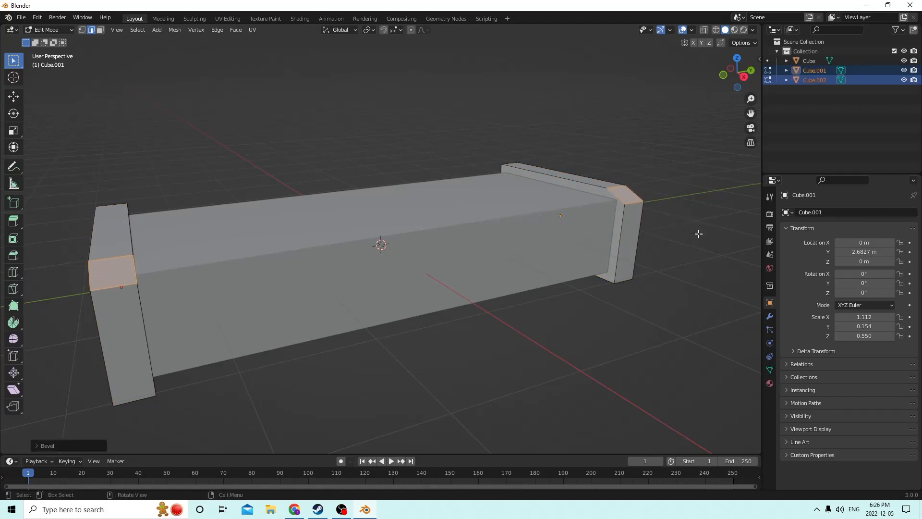
Increase the bevel on both end caps to 5 segments and finish editing the caps.
{"action": "left_click", "coordinate": [73, 446]}
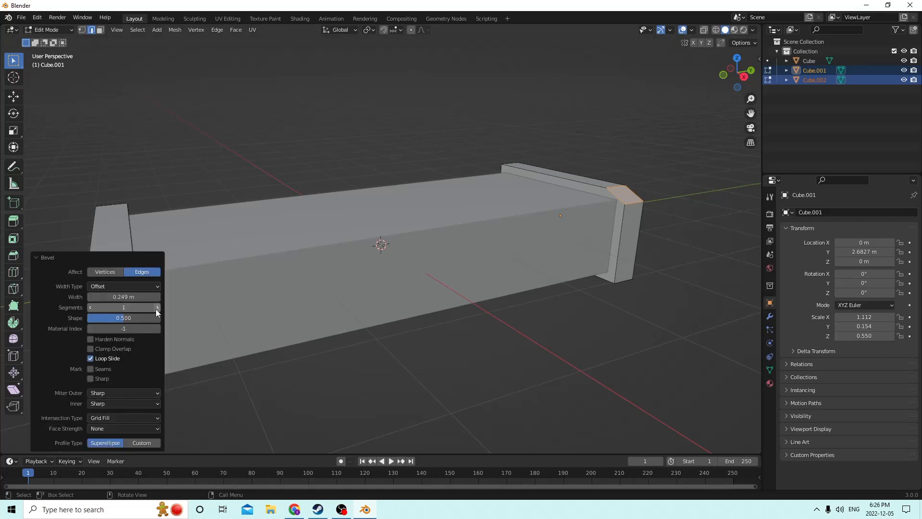
{"action": "left_click", "coordinate": [157, 308]}
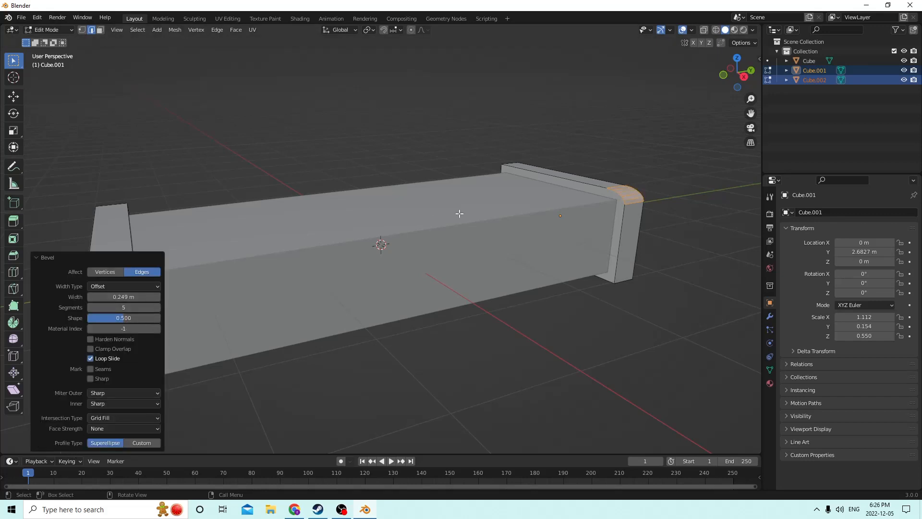
{"action": "left_click", "coordinate": [714, 257]}
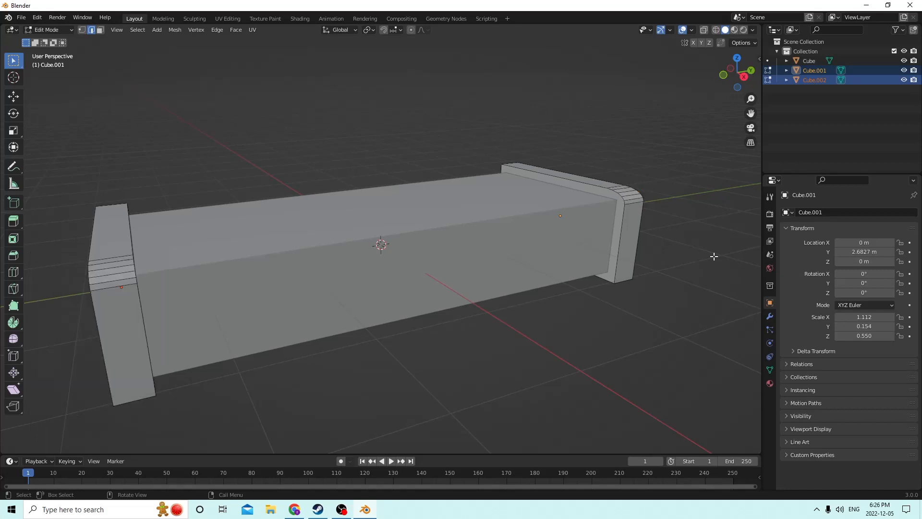
{"action": "middle_click_drag", "start_coordinate": [714, 256], "coordinate": [450, 244]}
{"action": "middle_click_drag", "start_coordinate": [532, 226], "coordinate": [275, 232]}
{"action": "key", "text": "Tab"}
Duplicate the long box and move the copy along X to -1.121 m.
{"action": "left_click", "coordinate": [352, 261]}
{"action": "key", "text": "shift+d"}
{"action": "right_click", "coordinate": [325, 209]}
{"action": "middle_click_drag", "start_coordinate": [325, 209], "coordinate": [307, 197]}
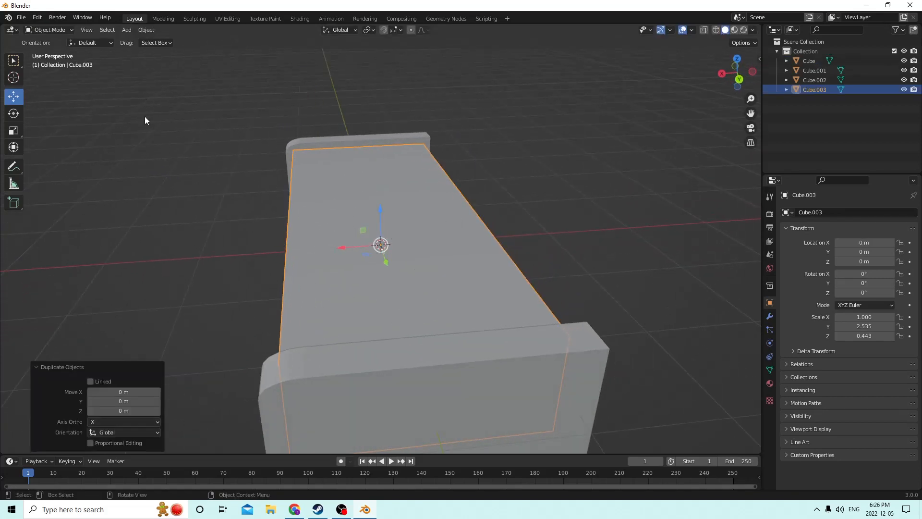
{"action": "left_click_drag", "start_coordinate": [340, 249], "coordinate": [442, 246]}
{"action": "middle_click_drag", "start_coordinate": [442, 244], "coordinate": [368, 212]}
Scale the box copy into a thin, tall backrest panel, with scale 0.111 on X and 0.907 on Z.
{"action": "left_click", "coordinate": [14, 131]}
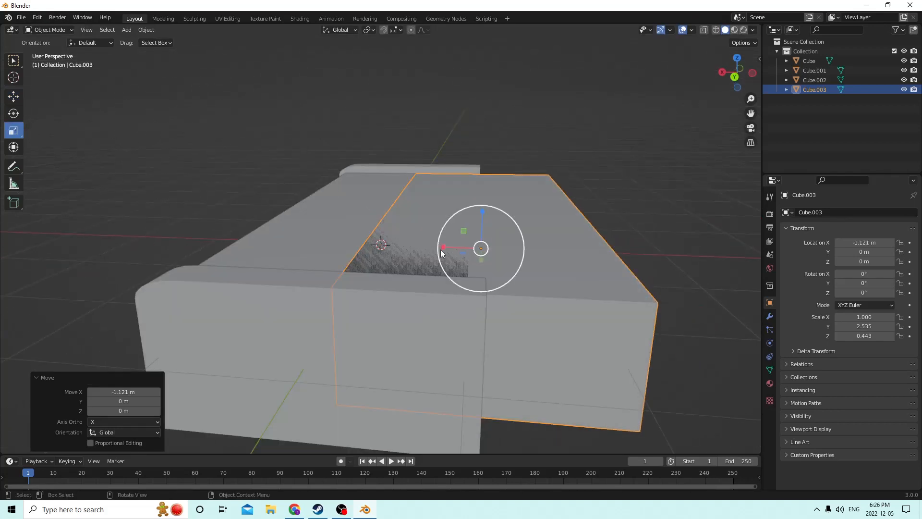
{"action": "left_click_drag", "start_coordinate": [442, 247], "coordinate": [480, 249]}
{"action": "middle_click_drag", "start_coordinate": [479, 249], "coordinate": [481, 207]}
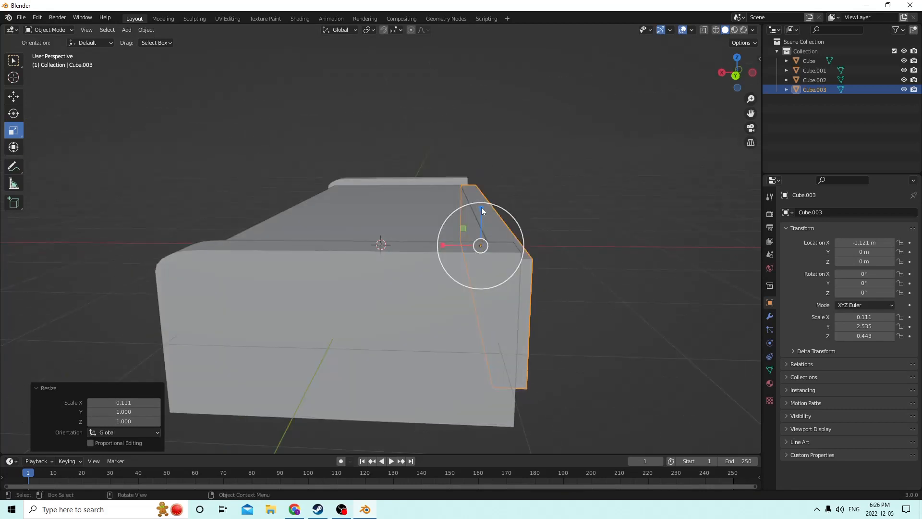
{"action": "left_click_drag", "start_coordinate": [481, 206], "coordinate": [485, 165]}
{"action": "middle_click_drag", "start_coordinate": [486, 166], "coordinate": [460, 151]}
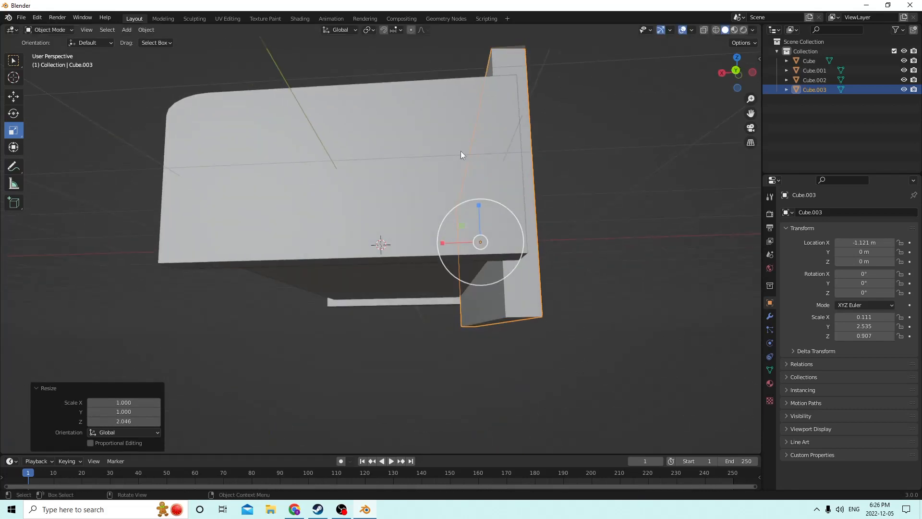
Raise the backrest panel along Z to about 0.540 m so it stands above the seat.
{"action": "left_click", "coordinate": [10, 98]}
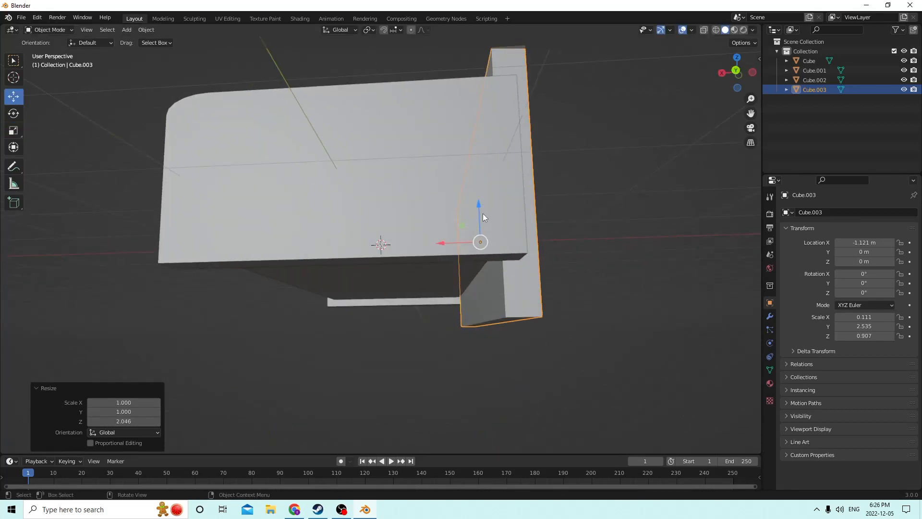
{"action": "left_click_drag", "start_coordinate": [482, 217], "coordinate": [474, 180]}
{"action": "mouse_move", "coordinate": [474, 181]}
{"action": "middle_mouse_down"}
{"action": "mouse_move", "coordinate": [448, 134]}
{"action": "mouse_move", "coordinate": [465, 144]}
{"action": "mouse_move", "coordinate": [471, 233]}
{"action": "mouse_move", "coordinate": [508, 187]}
{"action": "mouse_move", "coordinate": [480, 156]}
{"action": "mouse_move", "coordinate": [459, 180]}
{"action": "middle_mouse_up"}
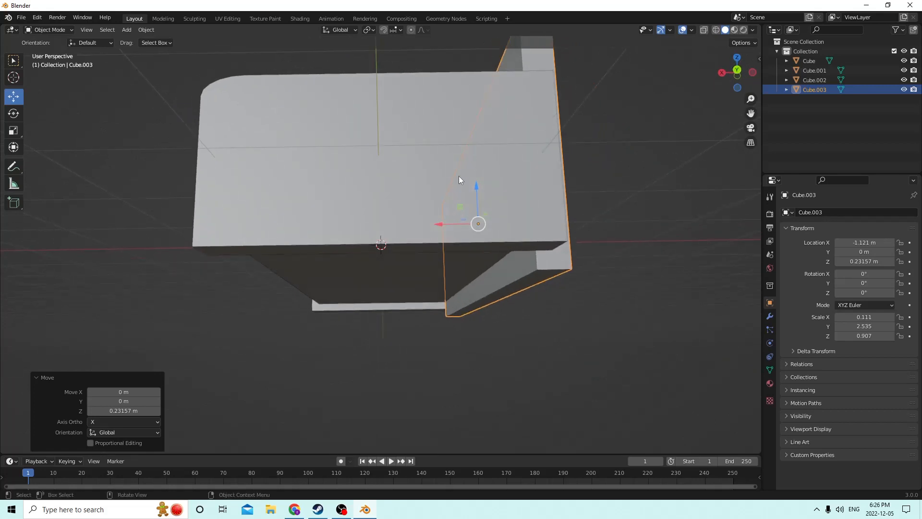
{"action": "left_click_drag", "start_coordinate": [475, 184], "coordinate": [475, 169]}
{"action": "middle_click_drag", "start_coordinate": [475, 169], "coordinate": [511, 203]}
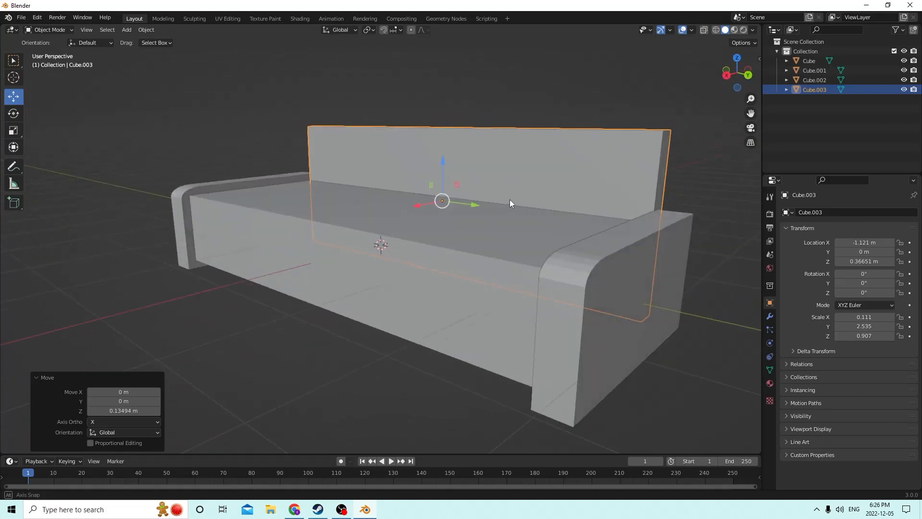
{"action": "middle_click_drag", "start_coordinate": [267, 139], "coordinate": [359, 169]}
{"action": "left_click_drag", "start_coordinate": [453, 169], "coordinate": [455, 152]}
{"action": "middle_click_drag", "start_coordinate": [455, 152], "coordinate": [571, 154]}
Edit the backrest and round its two upper end corners with a 5-segment bevel.
{"action": "key", "text": "Tab"}
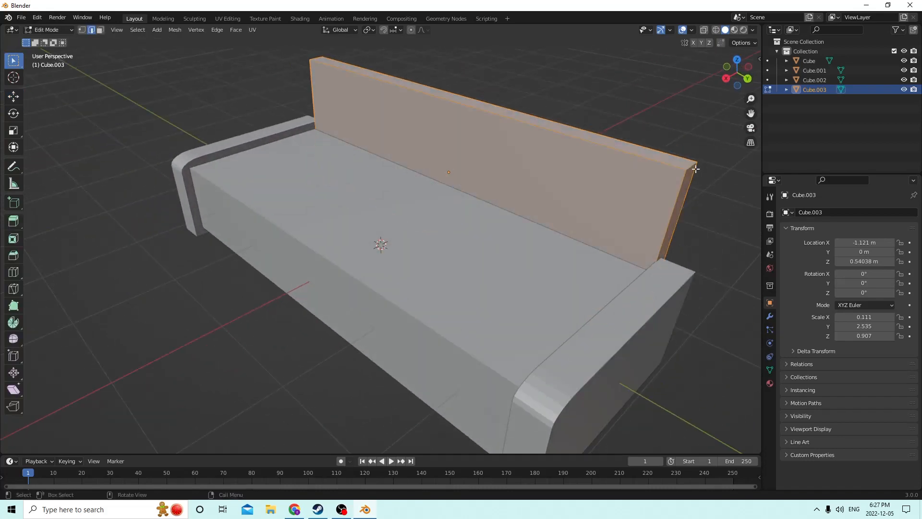
{"action": "left_click", "coordinate": [677, 166]}
{"action": "middle_click_drag", "start_coordinate": [466, 128], "coordinate": [614, 108]}
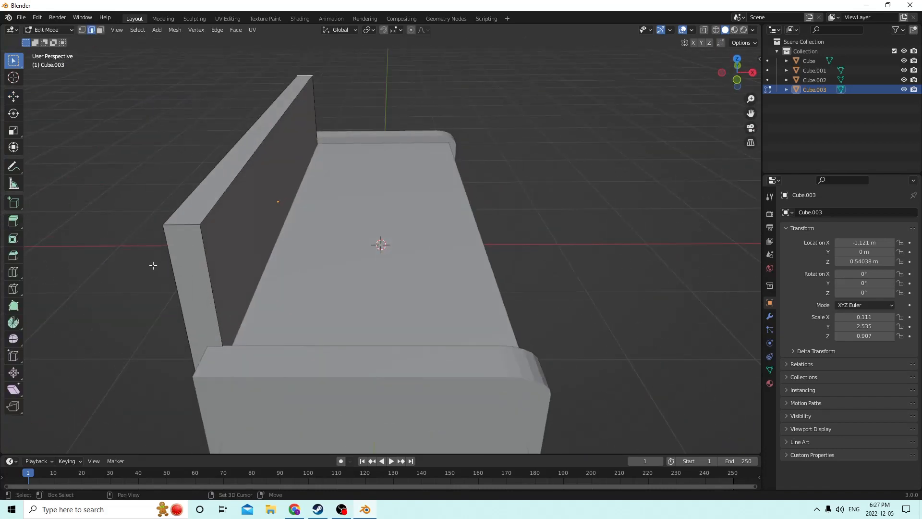
{"action": "middle_click_drag", "start_coordinate": [247, 179], "coordinate": [144, 165]}
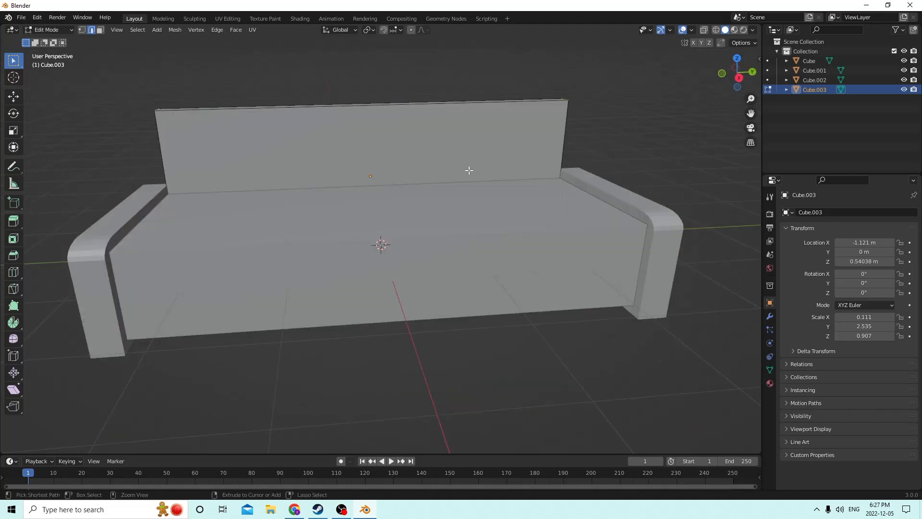
{"action": "key", "text": "ctrl+b"}
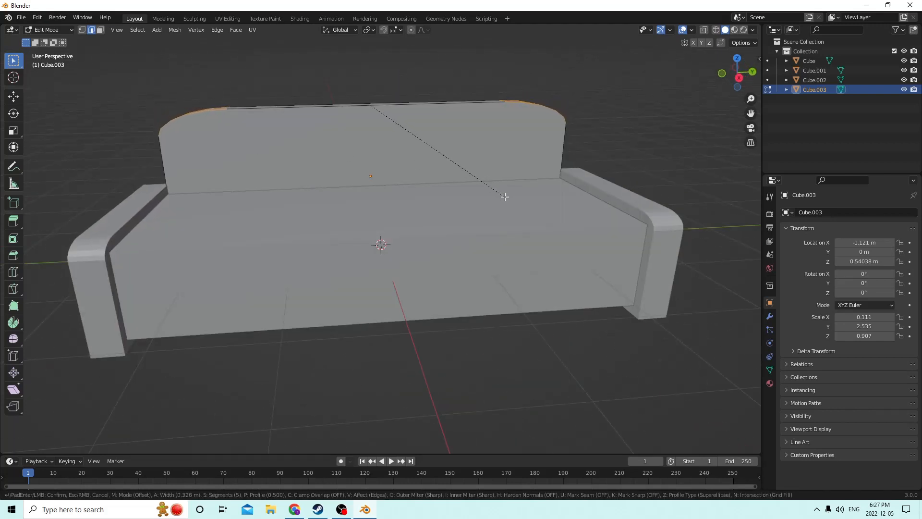
{"action": "left_click", "coordinate": [514, 202]}
{"action": "middle_click_drag", "start_coordinate": [513, 202], "coordinate": [645, 143]}
{"action": "key", "text": "Tab"}
Select the seat box and both armrests and narrow them along X, giving the seat an X scale of 0.775.
{"action": "left_click", "coordinate": [552, 215]}
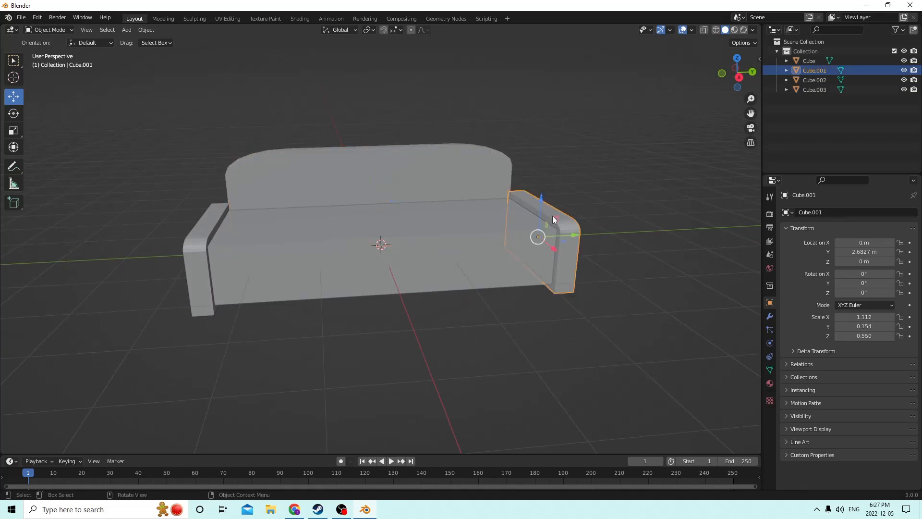
{"action": "middle_click_drag", "start_coordinate": [553, 215], "coordinate": [646, 213]}
{"action": "left_click", "coordinate": [369, 323], "text": "shift"}
{"action": "left_click", "coordinate": [363, 242], "text": "shift"}
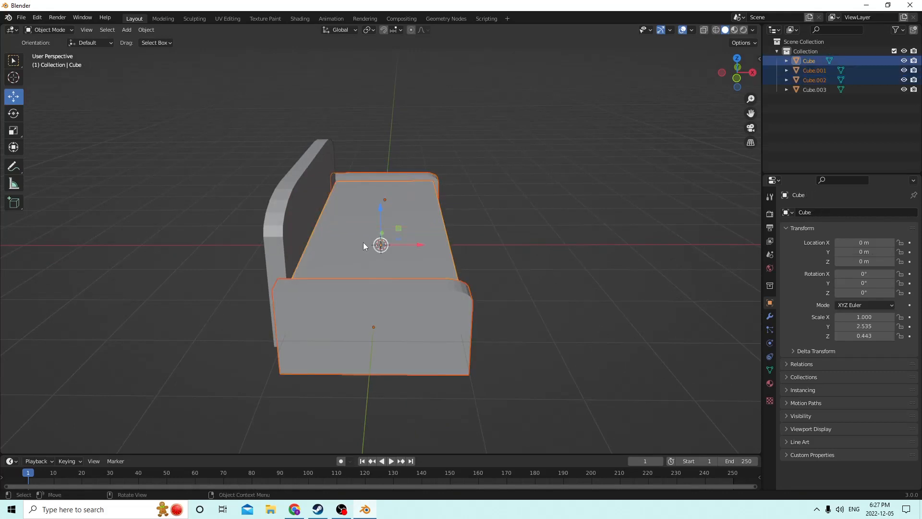
{"action": "left_click", "coordinate": [14, 132]}
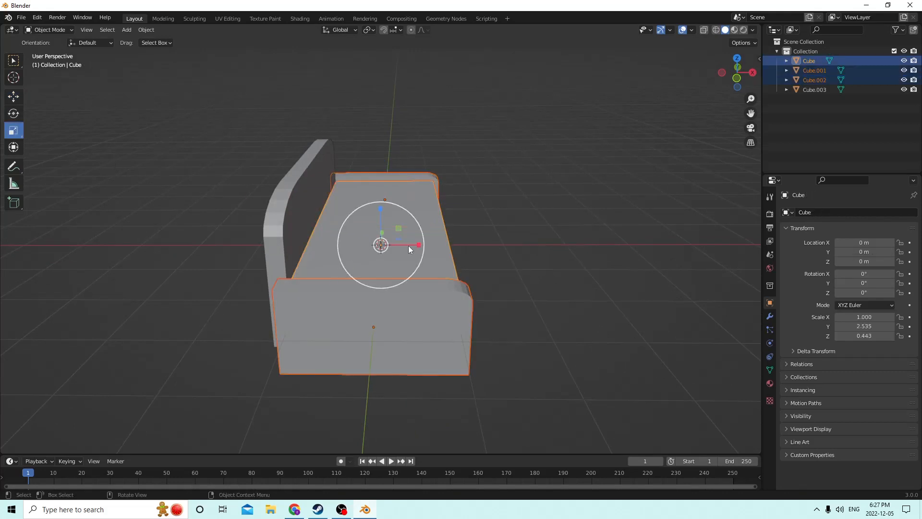
{"action": "left_click_drag", "start_coordinate": [418, 246], "coordinate": [407, 244]}
Move the backrest along X to about -0.908 m against the seat and lower it to about 0.498 m on Z.
{"action": "left_click", "coordinate": [296, 236]}
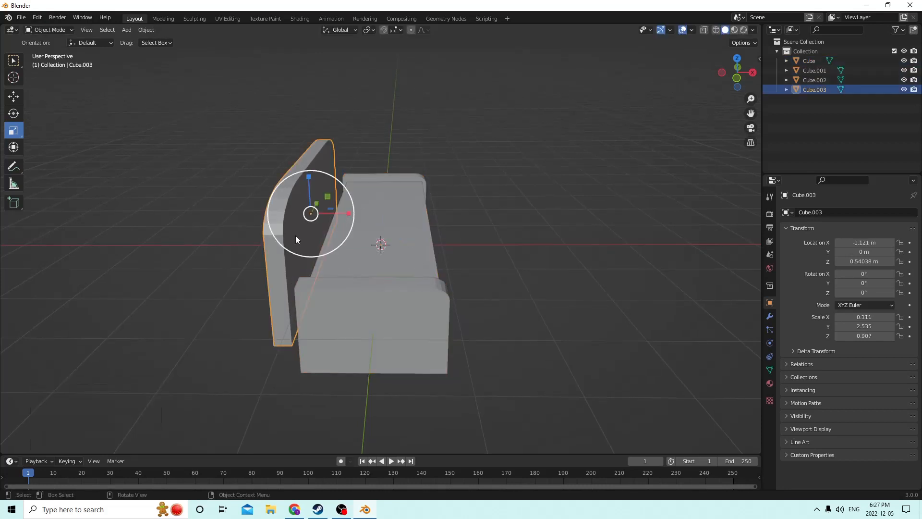
{"action": "middle_click_drag", "start_coordinate": [296, 235], "coordinate": [154, 163]}
{"action": "left_click", "coordinate": [9, 97]}
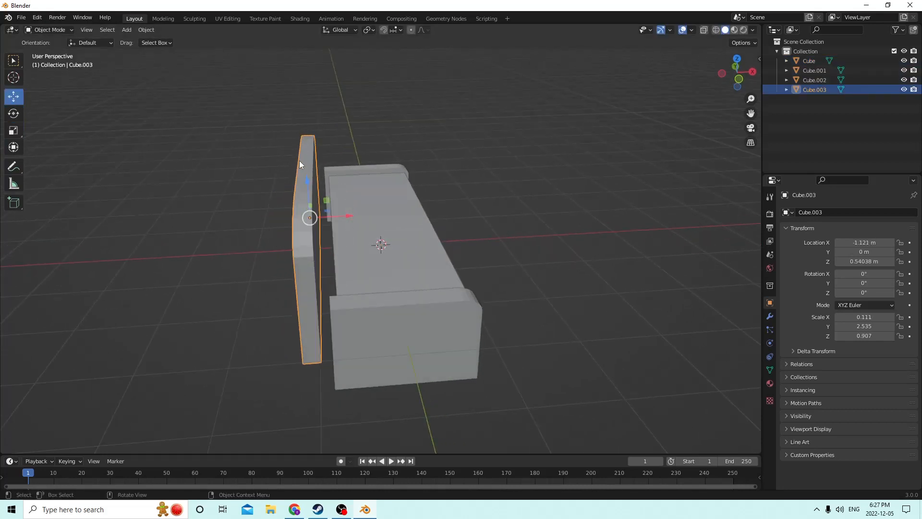
{"action": "middle_click_drag", "start_coordinate": [298, 161], "coordinate": [383, 216]}
{"action": "left_click_drag", "start_coordinate": [349, 215], "coordinate": [362, 215]}
{"action": "middle_click_drag", "start_coordinate": [362, 215], "coordinate": [309, 201]}
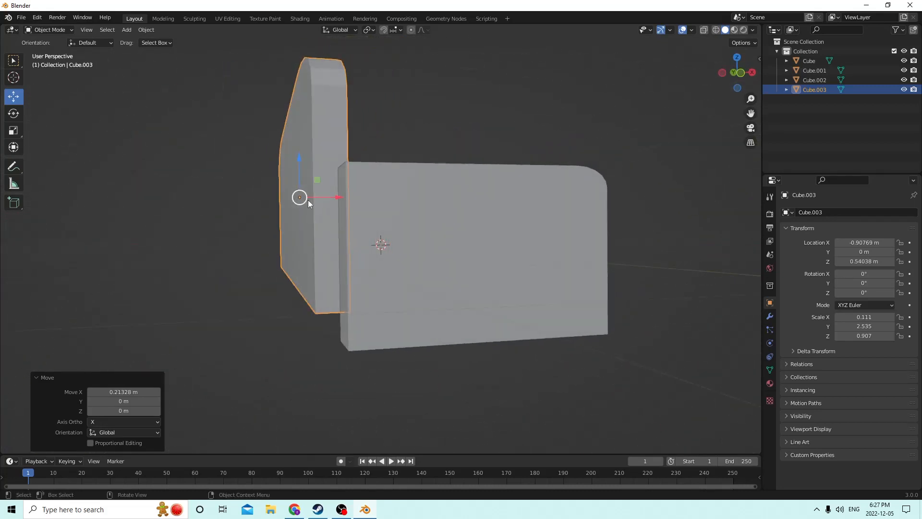
{"action": "left_click_drag", "start_coordinate": [298, 166], "coordinate": [298, 171]}
{"action": "middle_click_drag", "start_coordinate": [299, 171], "coordinate": [549, 215]}
{"action": "left_click", "coordinate": [634, 254]}
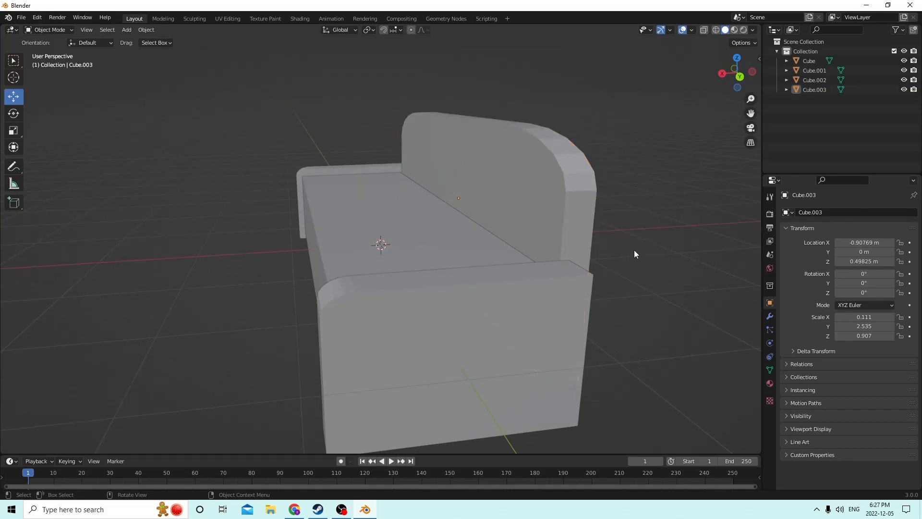
Edit the seat box and add four evenly spaced loop cuts across its length, dividing it into five sections.
{"action": "middle_click_drag", "start_coordinate": [634, 253], "coordinate": [309, 258]}
{"action": "left_click", "coordinate": [287, 260]}
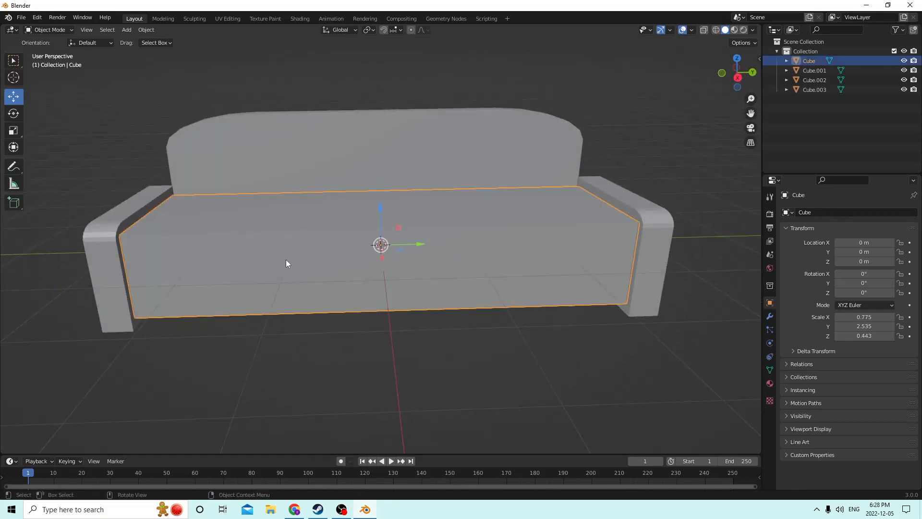
{"action": "key", "text": "Tab"}
{"action": "key", "text": "ctrl+r"}
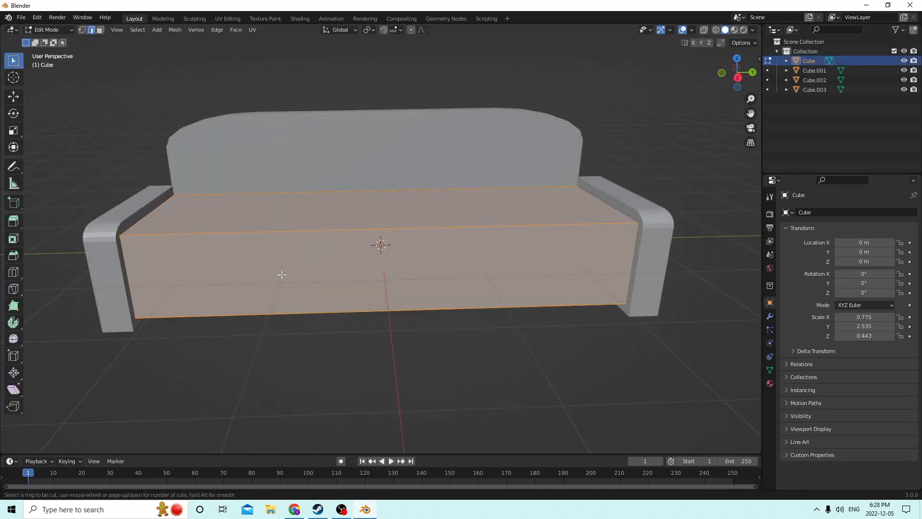
{"action": "scroll", "coordinate": [282, 206], "scroll_direction": "up", "scroll_amount": 2}
{"action": "scroll", "coordinate": [282, 207], "scroll_direction": "up", "scroll_amount": 1}
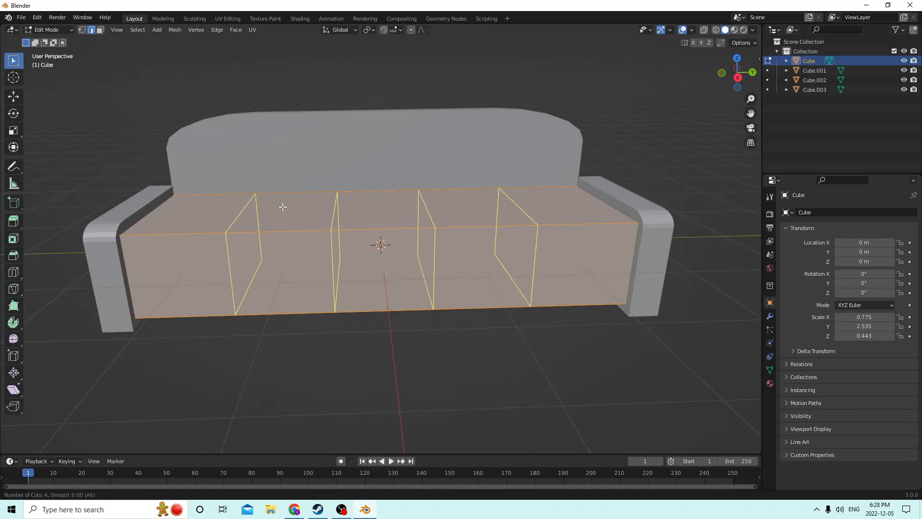
{"action": "left_click", "coordinate": [283, 206]}
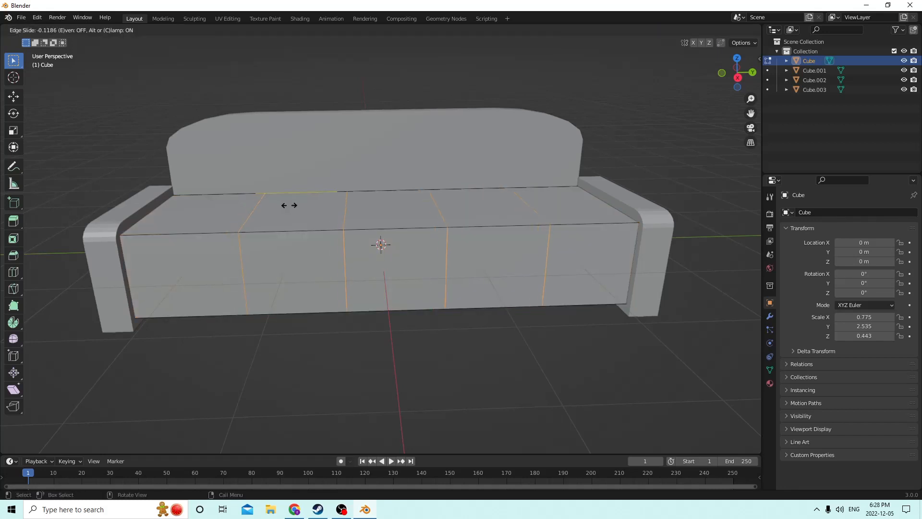
{"action": "right_click", "coordinate": [263, 208]}
{"action": "left_click", "coordinate": [579, 329]}
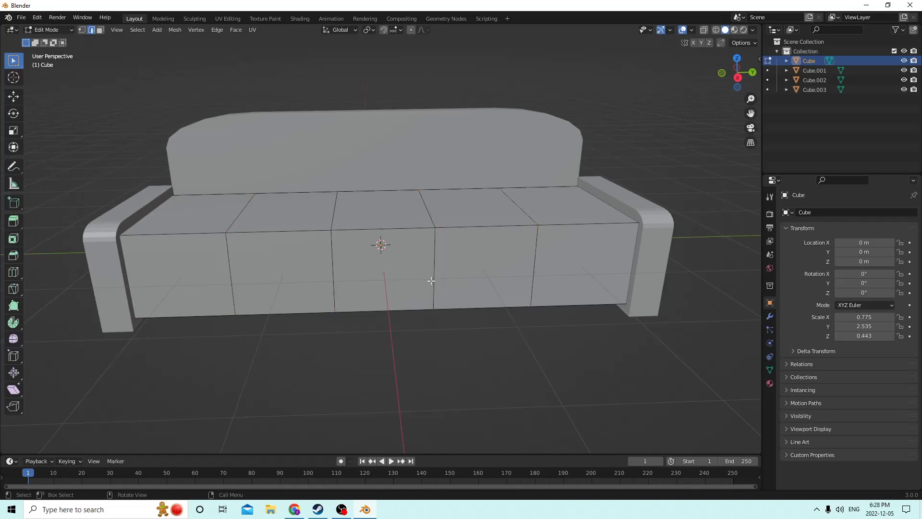
Bevel the seat's front upper edge and the loop-cut edges on its top and front, about 0.0268 m wide with 5 segments.
{"action": "middle_click_drag", "start_coordinate": [433, 281], "coordinate": [446, 263]}
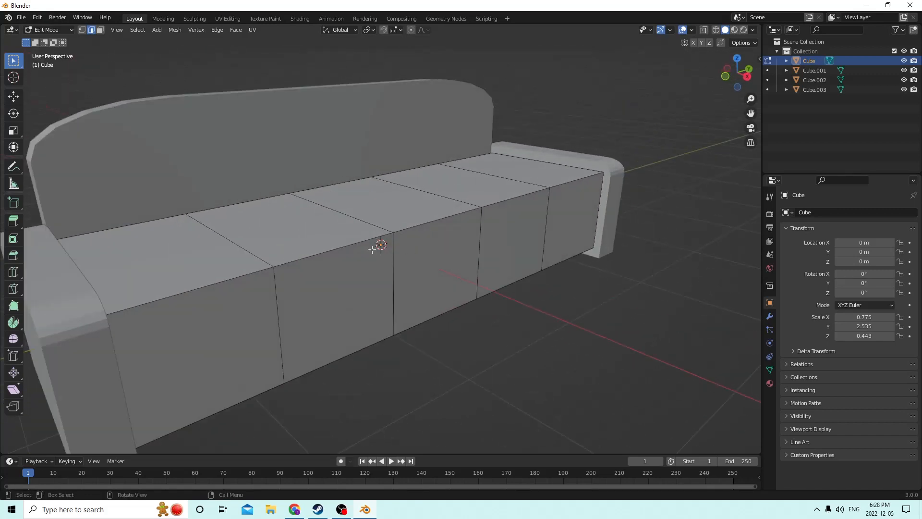
{"action": "scroll", "coordinate": [331, 244], "scroll_direction": "up", "scroll_amount": 2}
{"action": "mouse_move", "coordinate": [323, 243]}
{"action": "middle_mouse_down"}
{"action": "mouse_move", "coordinate": [305, 230]}
{"action": "mouse_move", "coordinate": [324, 242]}
{"action": "middle_mouse_up"}
{"action": "scroll", "coordinate": [288, 242], "scroll_direction": "down", "scroll_amount": 1}
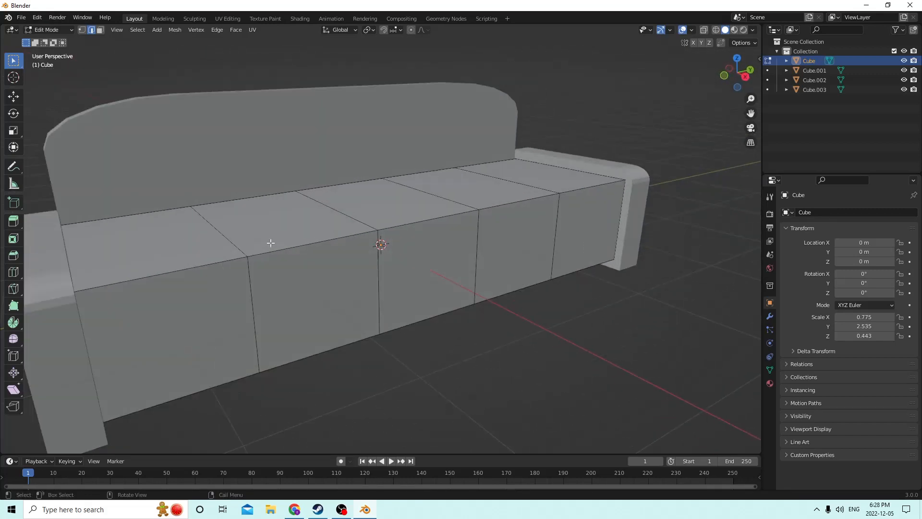
{"action": "middle_click_drag", "start_coordinate": [238, 245], "coordinate": [201, 240]}
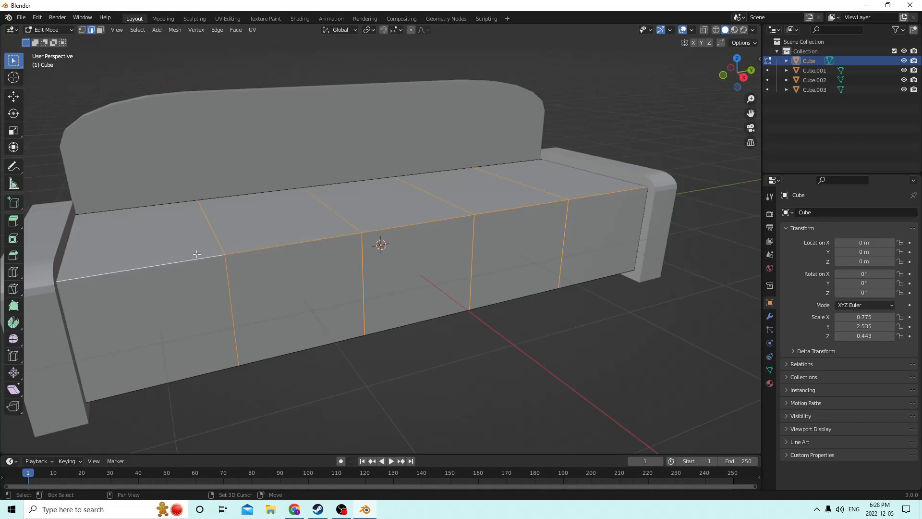
{"action": "key", "text": "ctrl+b"}
{"action": "scroll", "coordinate": [535, 278], "scroll_direction": "up", "scroll_amount": 4}
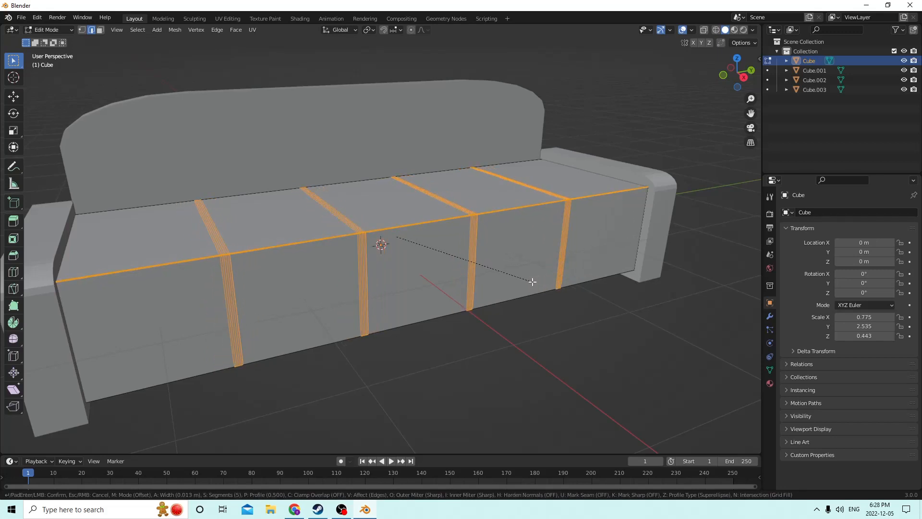
{"action": "left_click", "coordinate": [535, 282]}
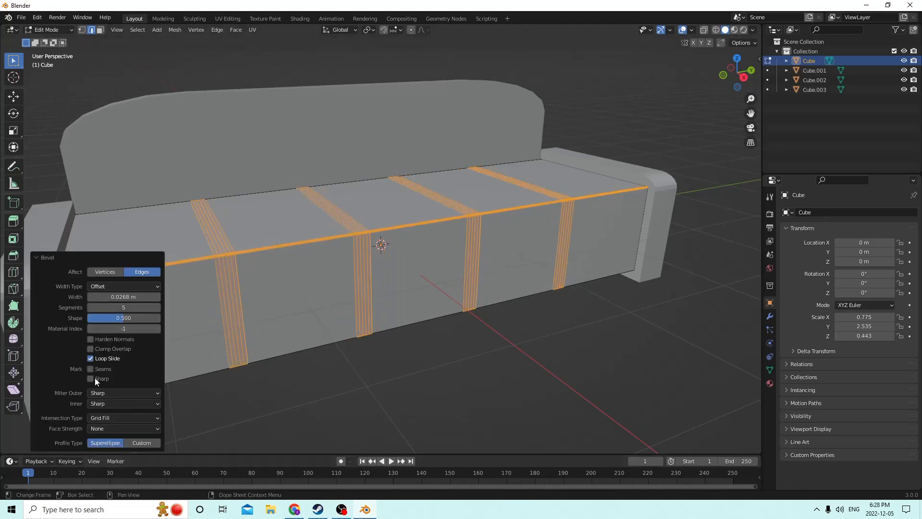
Try the seat bevel with a single segment.
{"action": "left_click", "coordinate": [90, 308]}
{"action": "left_click", "coordinate": [90, 308]}
{"action": "left_click", "coordinate": [89, 307]}
{"action": "left_click", "coordinate": [90, 307]}
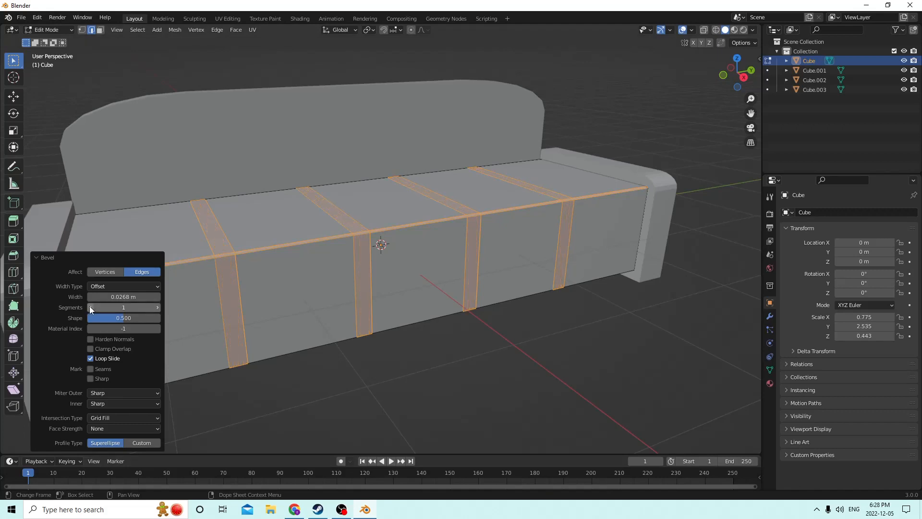
{"action": "mouse_move", "coordinate": [398, 276]}
{"action": "middle_mouse_down"}
{"action": "mouse_move", "coordinate": [405, 259]}
{"action": "mouse_move", "coordinate": [384, 250]}
{"action": "mouse_move", "coordinate": [397, 270]}
{"action": "middle_mouse_up"}
{"action": "middle_click_drag", "start_coordinate": [381, 245], "coordinate": [467, 267]}
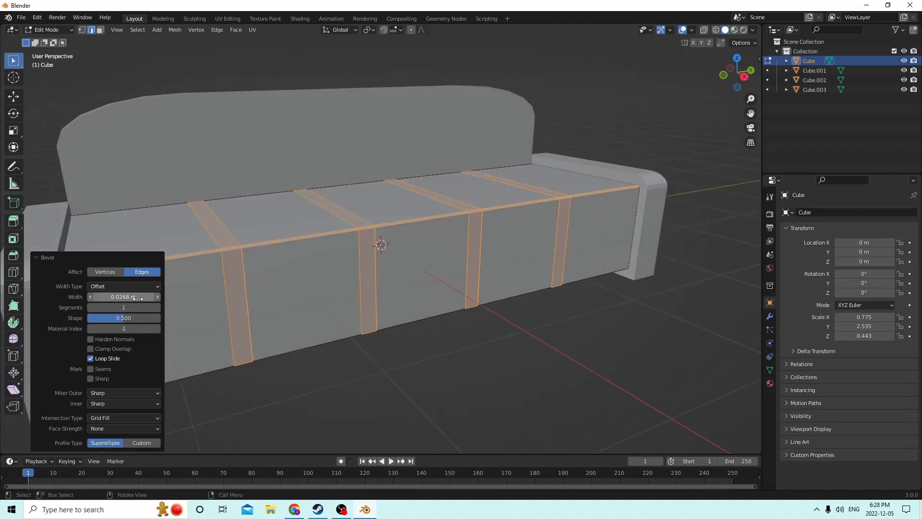
Set the seat bevel to 6 segments.
{"action": "left_click", "coordinate": [156, 307]}
{"action": "left_click", "coordinate": [155, 307]}
{"action": "left_click", "coordinate": [156, 307]}
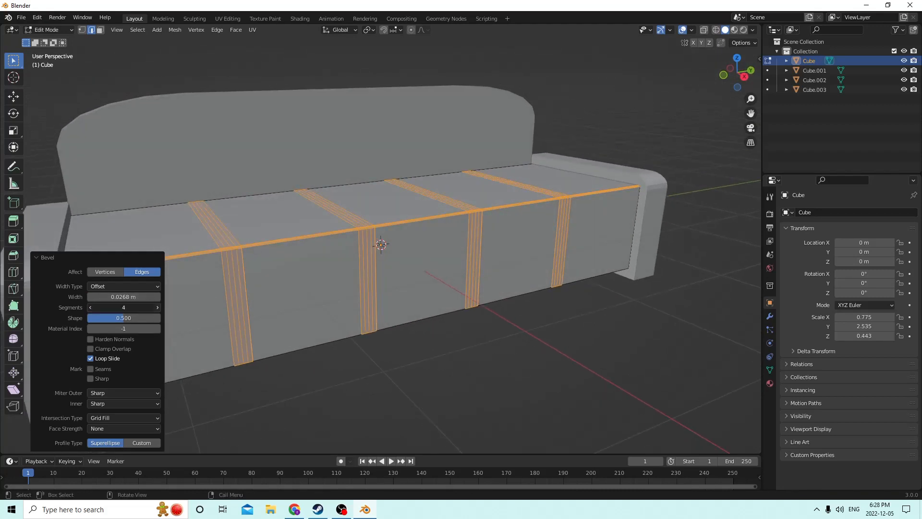
{"action": "left_click", "coordinate": [155, 307]}
{"action": "left_click", "coordinate": [156, 307]}
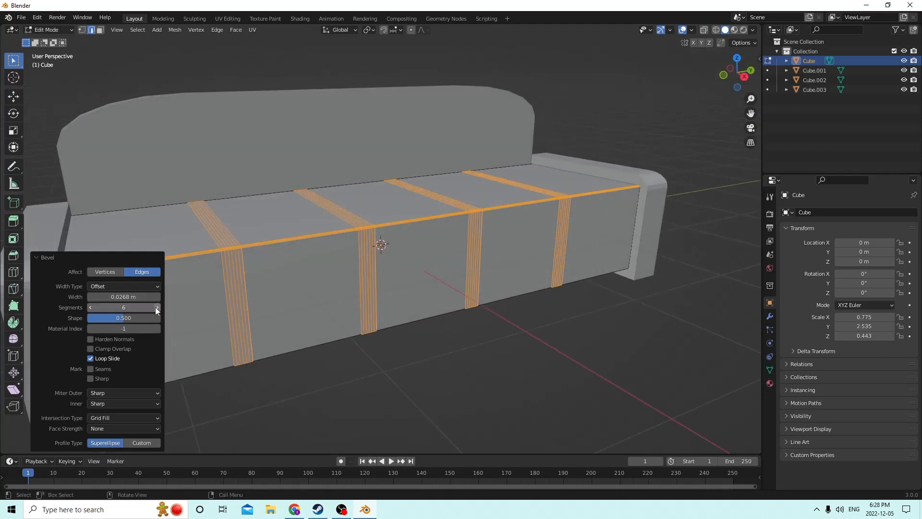
Undo the bevel on the seat's front upper edge and loop-cut edges.
{"action": "left_click", "coordinate": [37, 18]}
{"action": "left_click", "coordinate": [65, 30]}
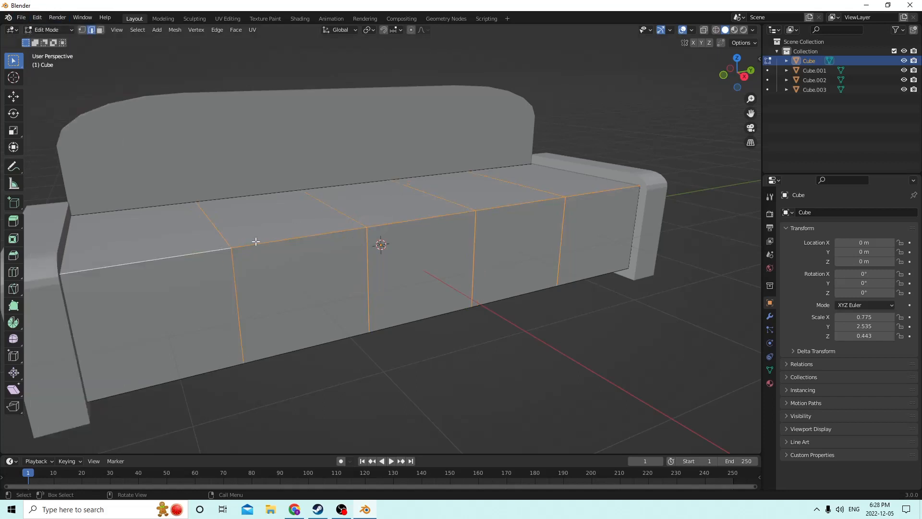
Bevel only the five edge segments along the seat's front upper edge, about 0.296 m wide with 6 segments.
{"action": "middle_click_drag", "start_coordinate": [256, 241], "coordinate": [267, 237]}
{"action": "left_click", "coordinate": [200, 255]}
{"action": "left_click", "coordinate": [305, 234], "text": "shift"}
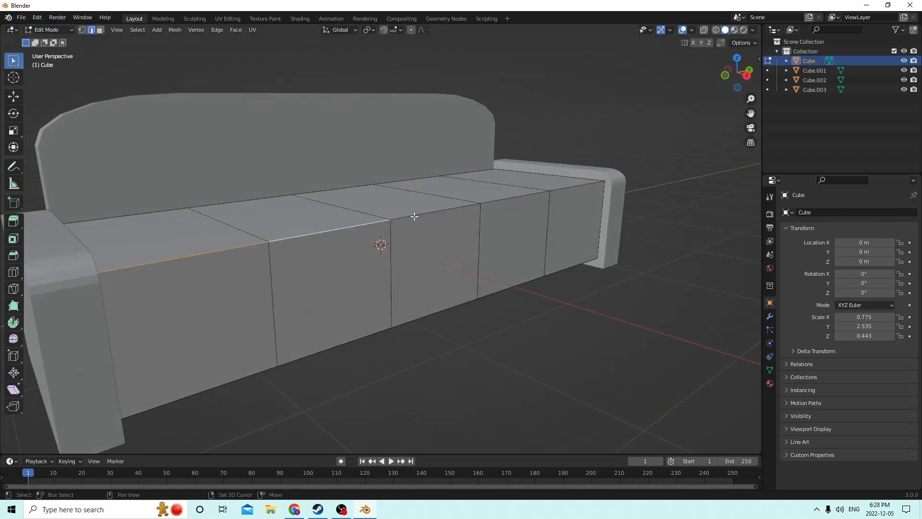
{"action": "left_click", "coordinate": [432, 217], "text": "shift"}
{"action": "left_click", "coordinate": [525, 198], "text": "shift"}
{"action": "left_click", "coordinate": [568, 186], "text": "shift"}
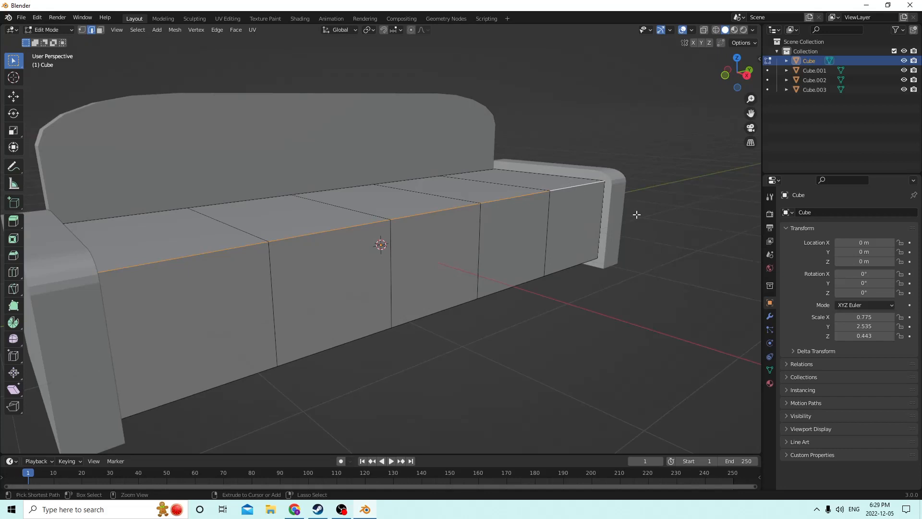
{"action": "key", "text": "ctrl+b"}
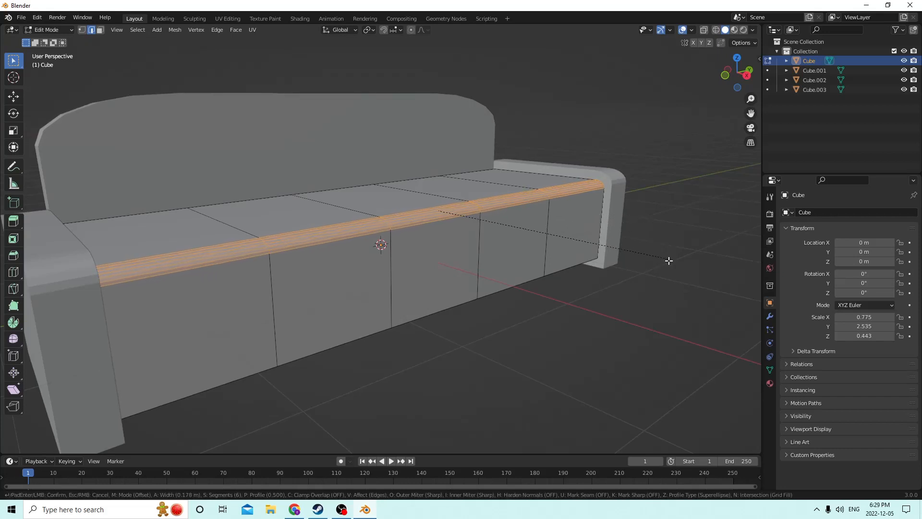
{"action": "left_click", "coordinate": [685, 276]}
{"action": "middle_click_drag", "start_coordinate": [685, 276], "coordinate": [567, 265]}
{"action": "scroll", "coordinate": [480, 279], "scroll_direction": "up", "scroll_amount": 3}
{"action": "scroll", "coordinate": [480, 279], "scroll_direction": "down", "scroll_amount": 3}
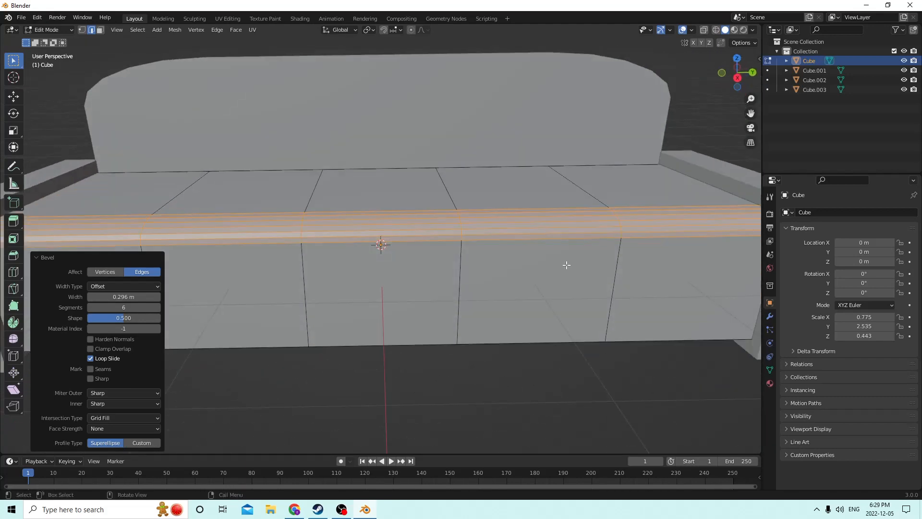
{"action": "scroll", "coordinate": [566, 265], "scroll_direction": "down", "scroll_amount": 4}
{"action": "key", "text": "alt+a"}
{"action": "middle_click_drag", "start_coordinate": [683, 237], "coordinate": [638, 229]}
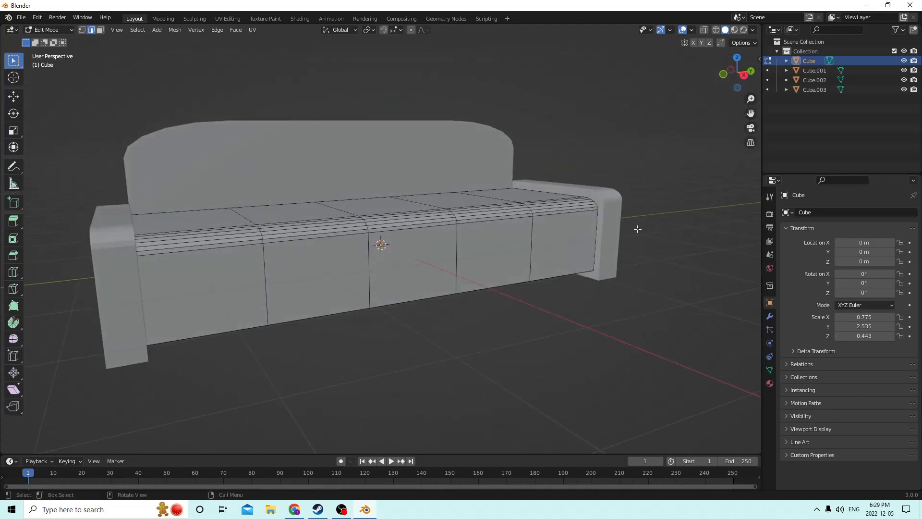
Inset the five top faces of the seat individually with a thickness of about 0.034 m.
{"action": "middle_click_drag", "start_coordinate": [445, 230], "coordinate": [442, 264]}
{"action": "scroll", "coordinate": [375, 243], "scroll_direction": "up", "scroll_amount": 1}
{"action": "middle_click_drag", "start_coordinate": [233, 222], "coordinate": [189, 207]}
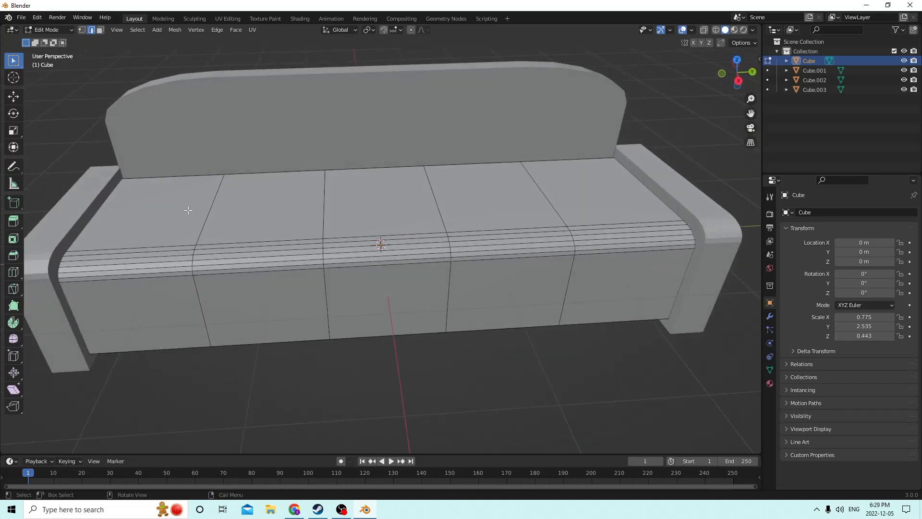
{"action": "left_click", "coordinate": [167, 208]}
{"action": "left_click", "coordinate": [100, 30]}
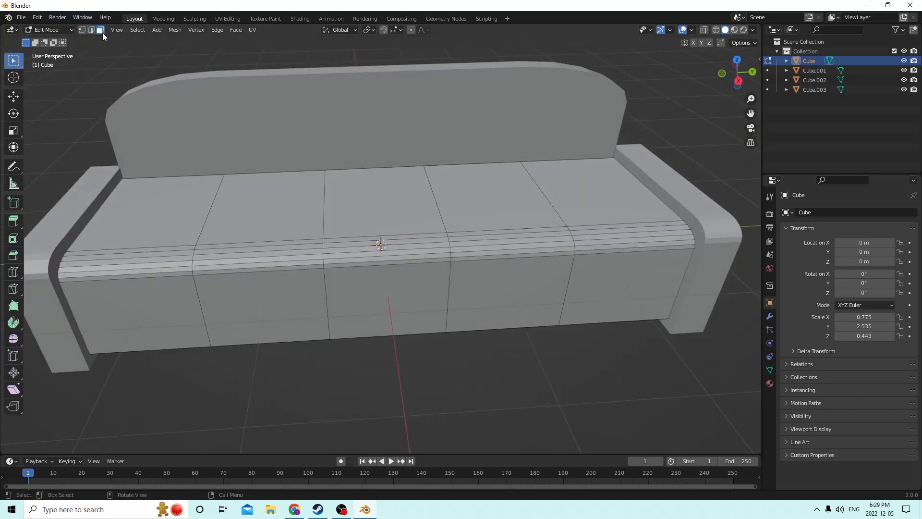
{"action": "left_click", "coordinate": [159, 211]}
{"action": "left_click", "coordinate": [317, 215], "text": "shift"}
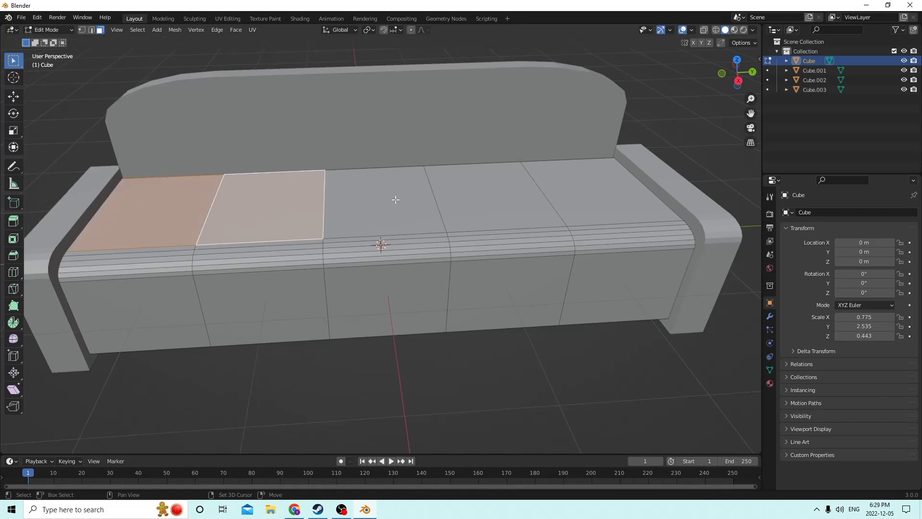
{"action": "left_click", "coordinate": [397, 200], "text": "shift"}
{"action": "left_click", "coordinate": [594, 190], "text": "shift"}
{"action": "left_click", "coordinate": [490, 197], "text": "shift"}
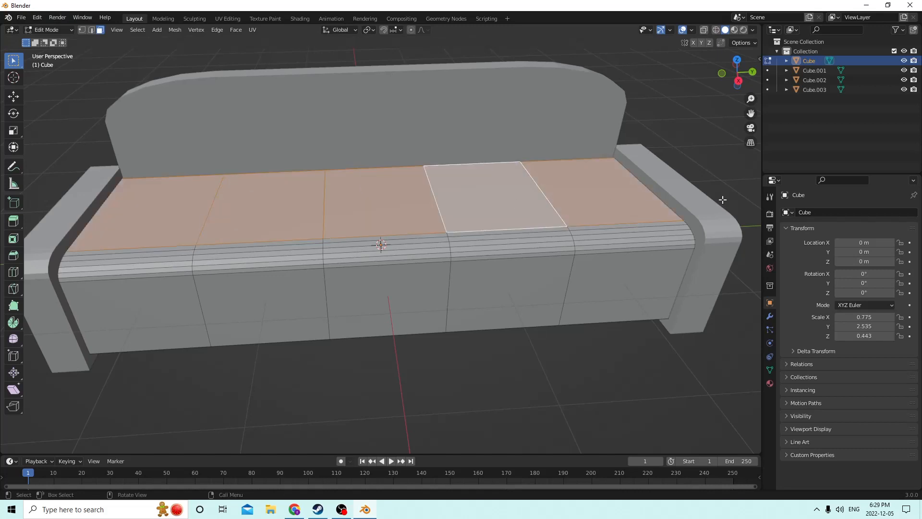
{"action": "key", "text": "i"}
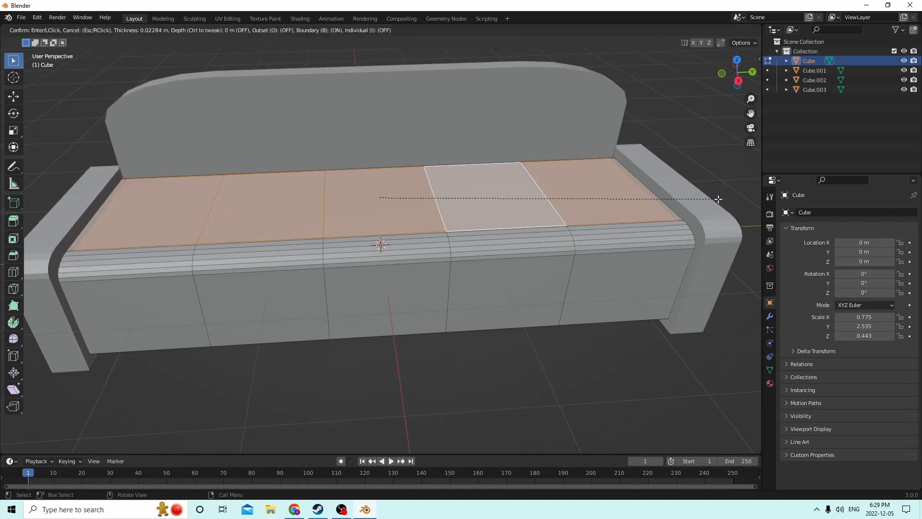
{"action": "key", "text": "i"}
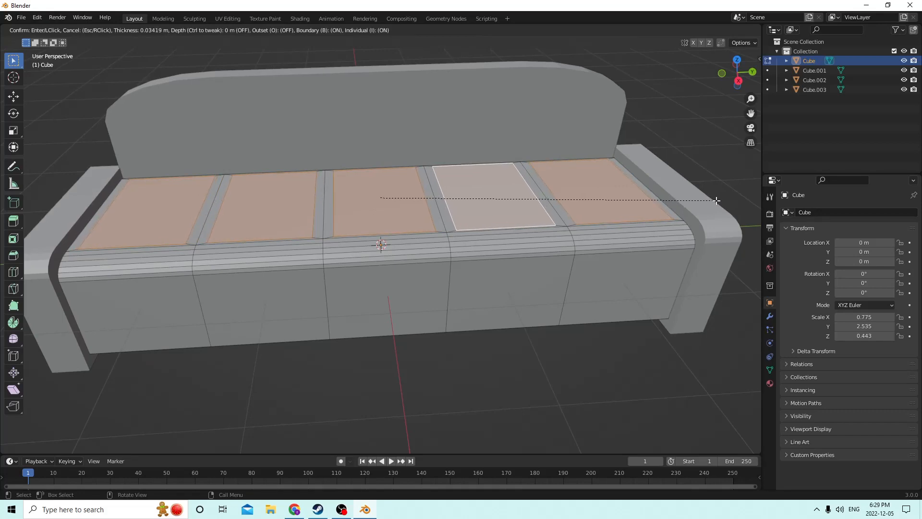
{"action": "left_click", "coordinate": [716, 201]}
Raise the five inset seat faces slightly along Z to form cushions, and return to Object Mode.
{"action": "scroll", "coordinate": [696, 191], "scroll_direction": "up", "scroll_amount": 1}
{"action": "middle_click_drag", "start_coordinate": [688, 187], "coordinate": [692, 172]}
{"action": "middle_click_drag", "start_coordinate": [557, 173], "coordinate": [554, 166]}
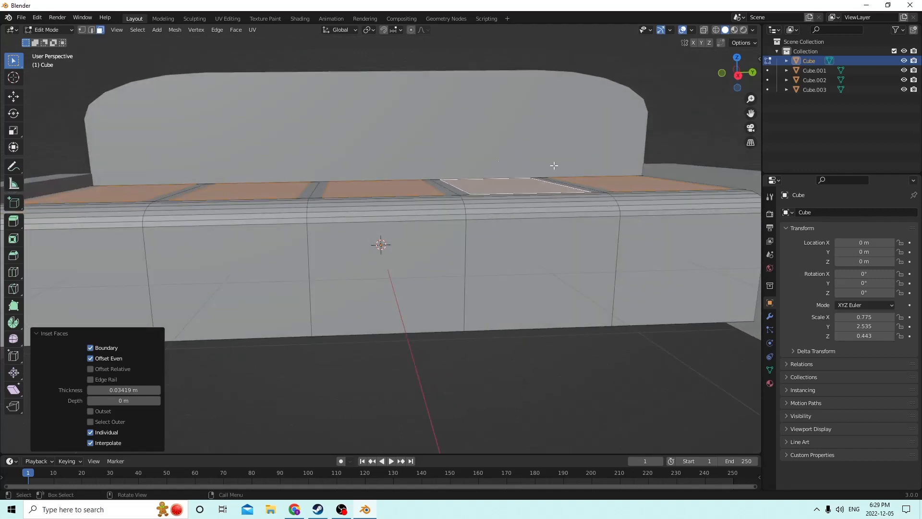
{"action": "left_click", "coordinate": [13, 96]}
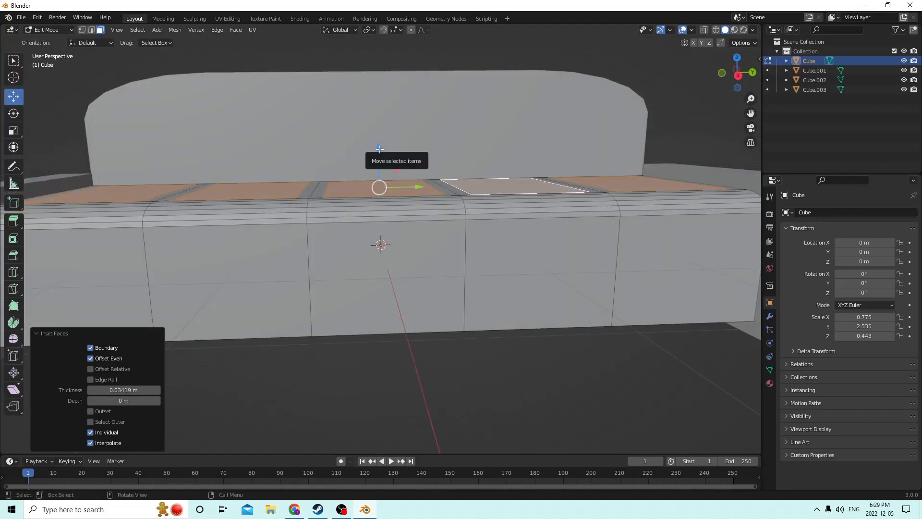
{"action": "left_click_drag", "start_coordinate": [379, 147], "coordinate": [380, 145]}
{"action": "middle_click_drag", "start_coordinate": [379, 145], "coordinate": [496, 370]}
{"action": "left_click", "coordinate": [309, 421]}
{"action": "scroll", "coordinate": [341, 326], "scroll_direction": "down", "scroll_amount": 1}
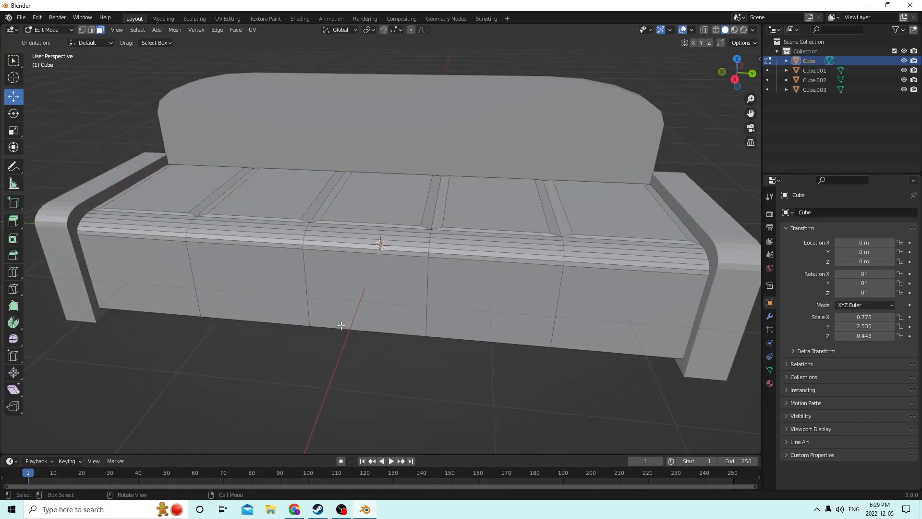
{"action": "key", "text": "Tab"}
Try to add two loop cuts to the backrest.
{"action": "middle_click_drag", "start_coordinate": [373, 339], "coordinate": [277, 199]}
{"action": "left_click", "coordinate": [286, 143]}
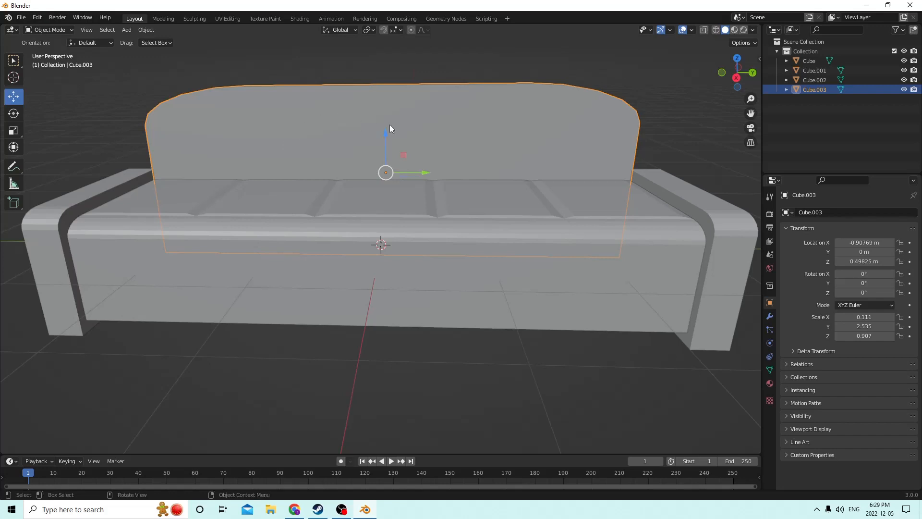
{"action": "key", "text": "Tab"}
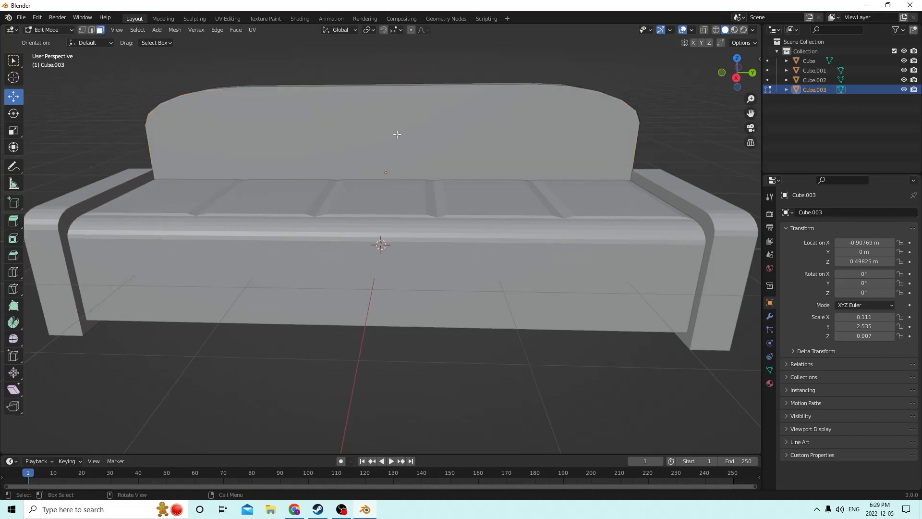
{"action": "left_click", "coordinate": [397, 134]}
{"action": "left_click", "coordinate": [617, 72]}
{"action": "key", "text": "ctrl+r"}
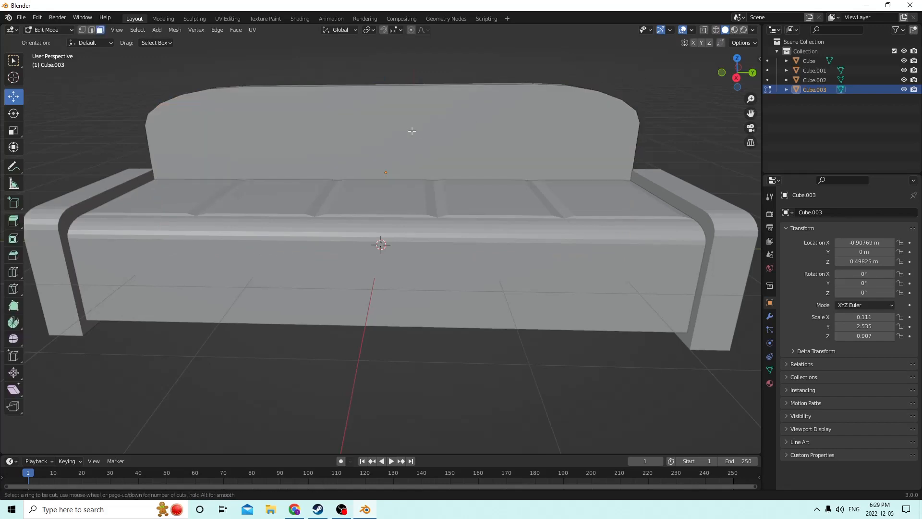
{"action": "scroll", "coordinate": [380, 95], "scroll_direction": "up", "scroll_amount": 1}
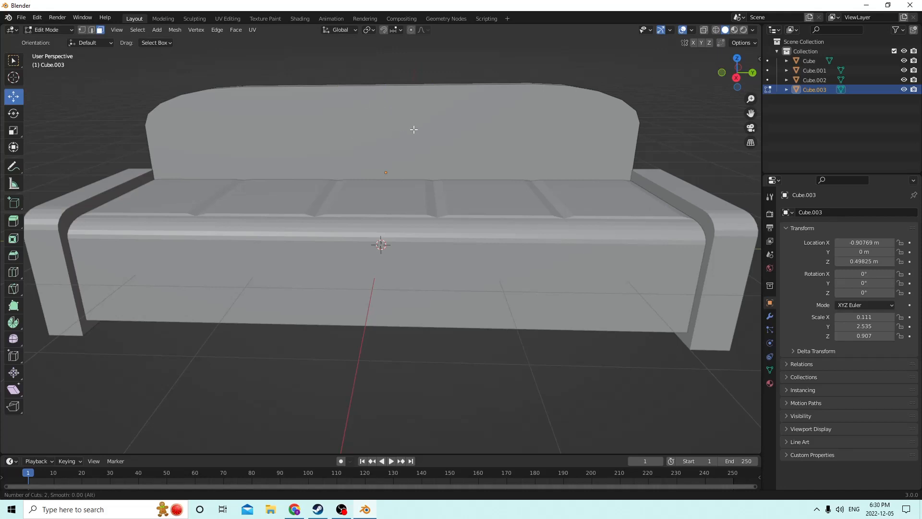
{"action": "key", "text": "Escape"}
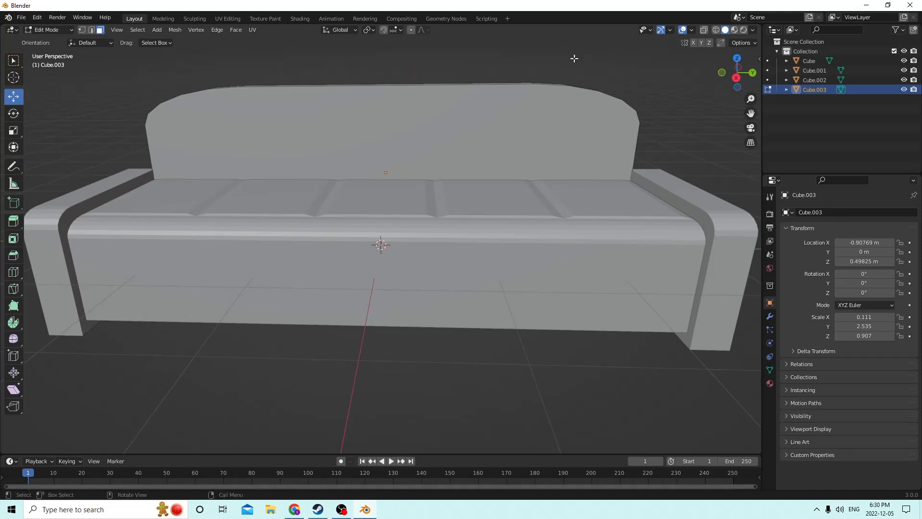
{"action": "middle_click_drag", "start_coordinate": [360, 62], "coordinate": [300, 69]}
{"action": "left_click", "coordinate": [35, 21]}
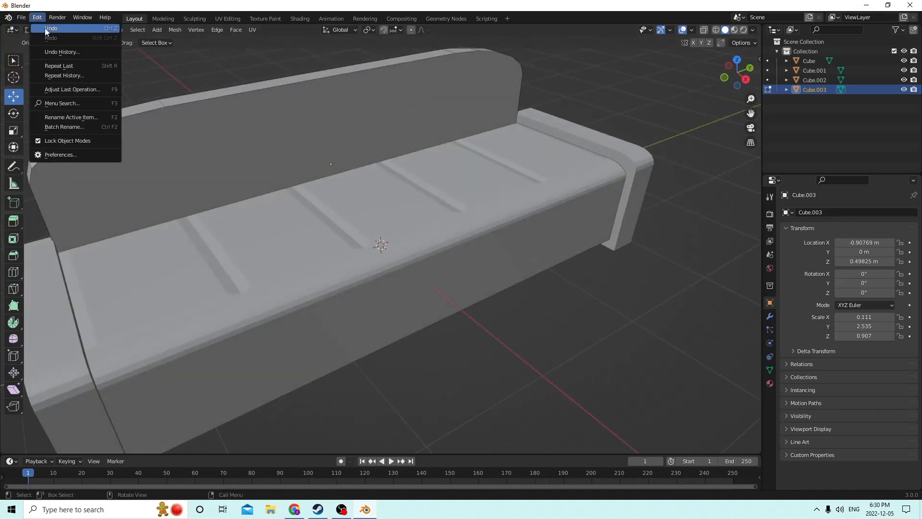
{"action": "left_click", "coordinate": [45, 28]}
Join the seat, both armrests and the backrest into one object, with the seat as the active object.
{"action": "middle_click_drag", "start_coordinate": [364, 160], "coordinate": [647, 213]}
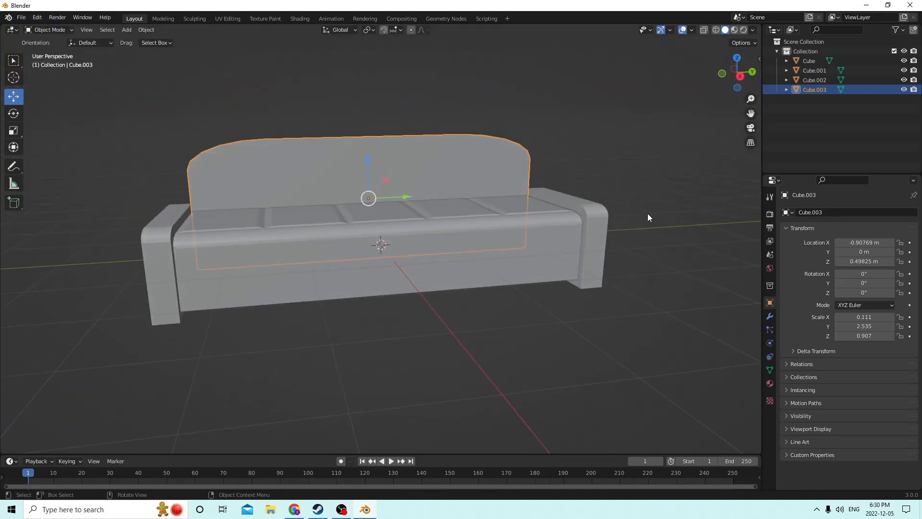
{"action": "left_click", "coordinate": [647, 213]}
{"action": "middle_click_drag", "start_coordinate": [582, 231], "coordinate": [598, 244]}
{"action": "left_click", "coordinate": [599, 244]}
{"action": "left_click", "coordinate": [365, 234], "text": "shift"}
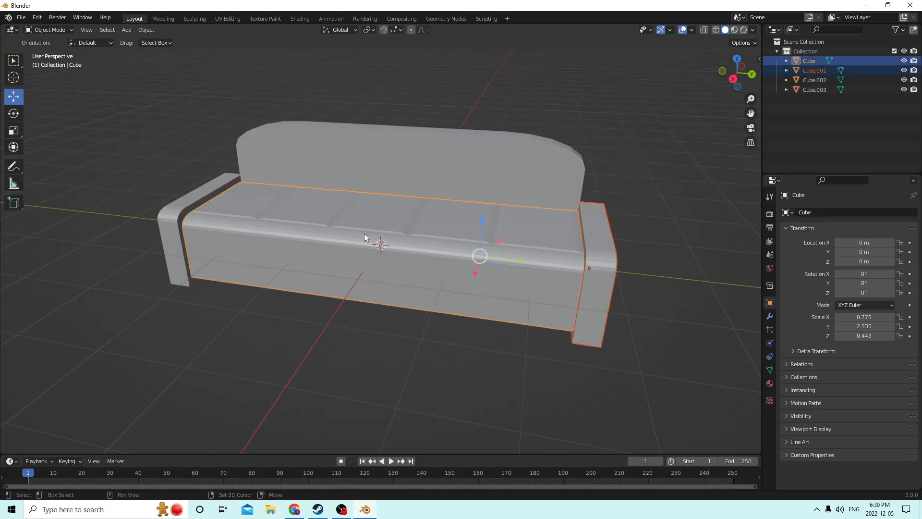
{"action": "left_click", "coordinate": [175, 201], "text": "shift"}
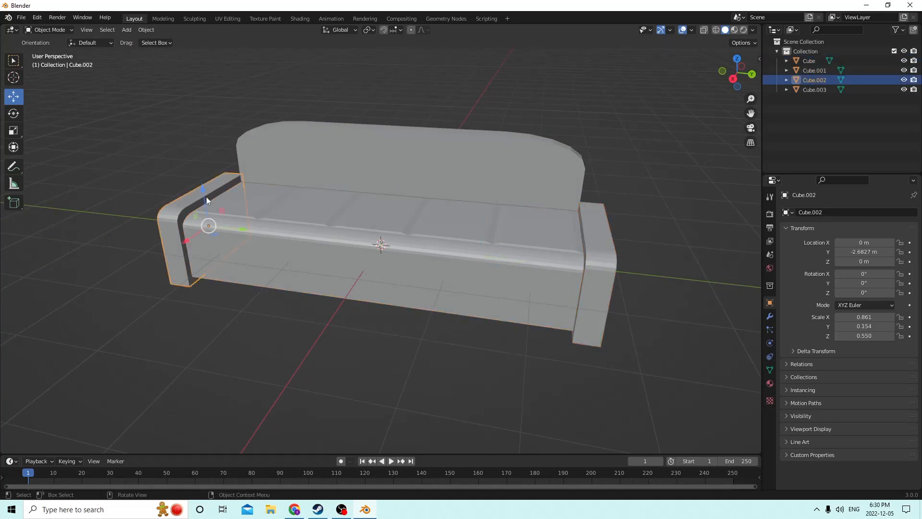
{"action": "left_click", "coordinate": [592, 229], "text": "shift"}
{"action": "left_click", "coordinate": [487, 175], "text": "shift"}
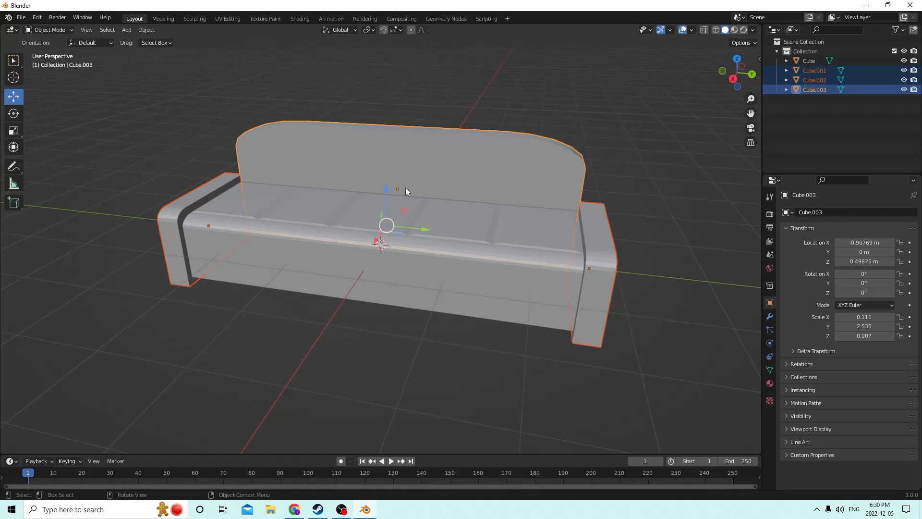
{"action": "left_click", "coordinate": [276, 231], "text": "shift"}
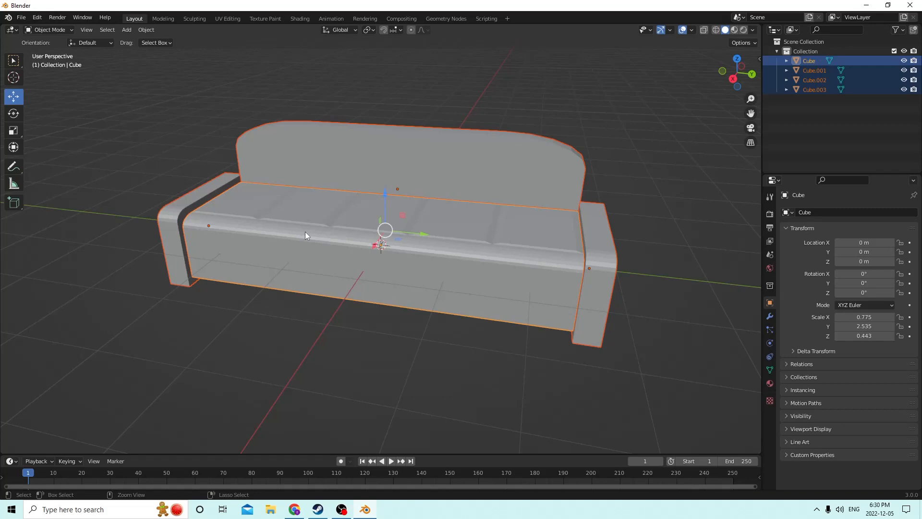
{"action": "key", "text": "ctrl+j"}
Move the joined sofa about 8.97 m along negative Y, away from the origin.
{"action": "middle_click_drag", "start_coordinate": [379, 221], "coordinate": [401, 248]}
{"action": "scroll", "coordinate": [375, 235], "scroll_direction": "down", "scroll_amount": 4}
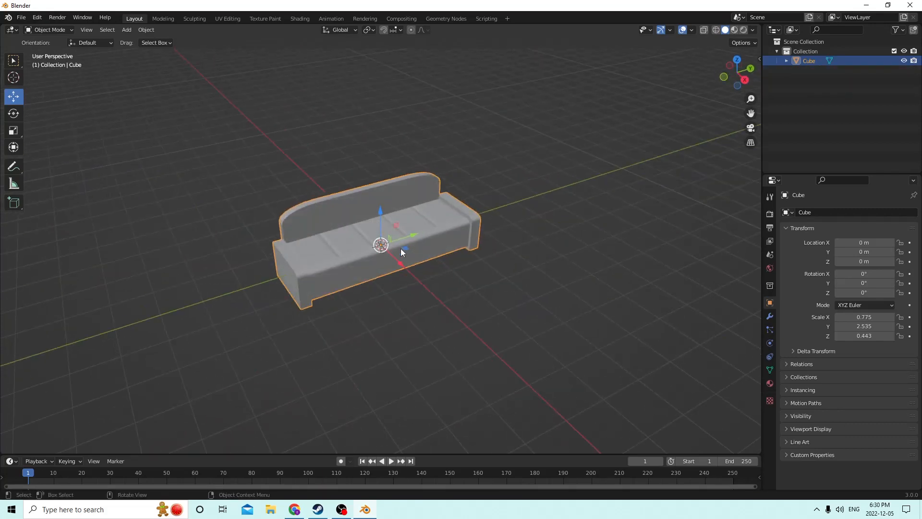
{"action": "left_click_drag", "start_coordinate": [407, 235], "coordinate": [255, 267]}
{"action": "middle_click_drag", "start_coordinate": [255, 267], "coordinate": [203, 257]}
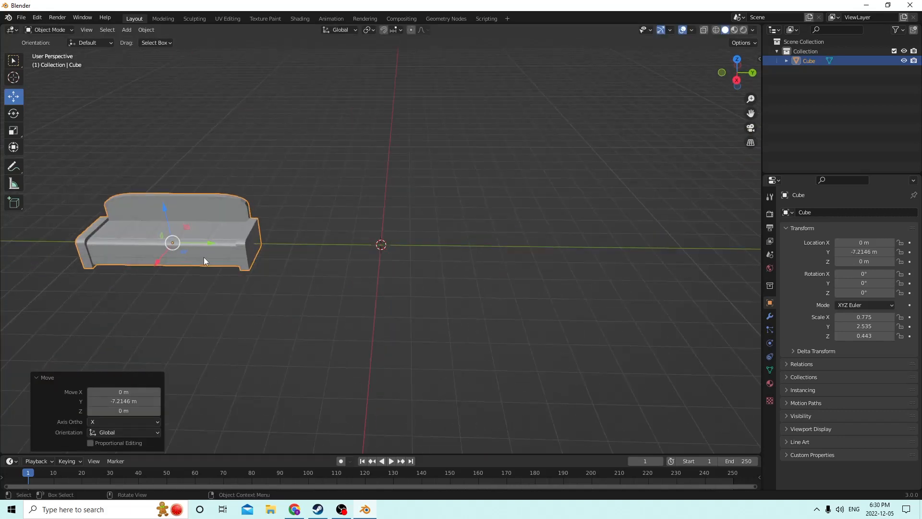
{"action": "left_click_drag", "start_coordinate": [217, 244], "coordinate": [174, 245]}
{"action": "middle_click_drag", "start_coordinate": [396, 249], "coordinate": [420, 253]}
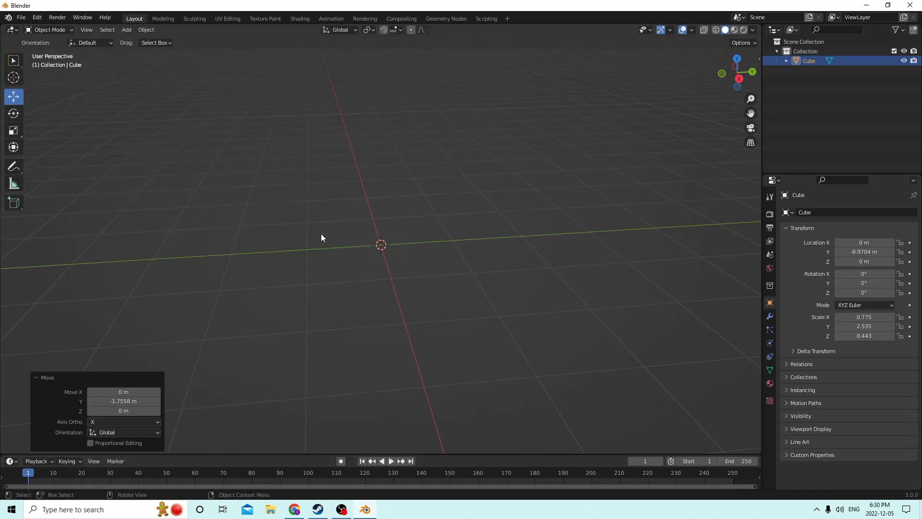
Add a 32-vertex cylinder of radius 1 m and depth 2 m at the origin and flatten it to about 0.226 in Z scale.
{"action": "left_click", "coordinate": [390, 254]}
{"action": "key", "text": "shift+a"}
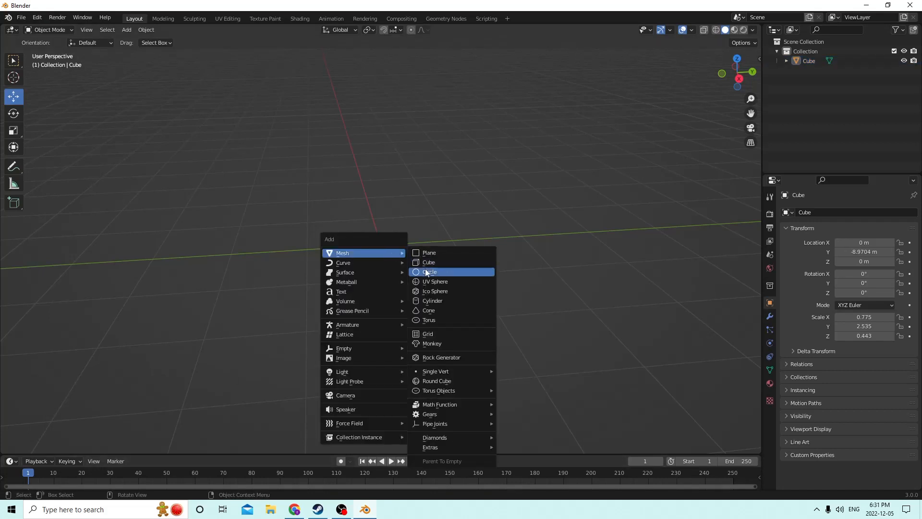
{"action": "left_click", "coordinate": [435, 302]}
{"action": "middle_click_drag", "start_coordinate": [437, 304], "coordinate": [397, 252]}
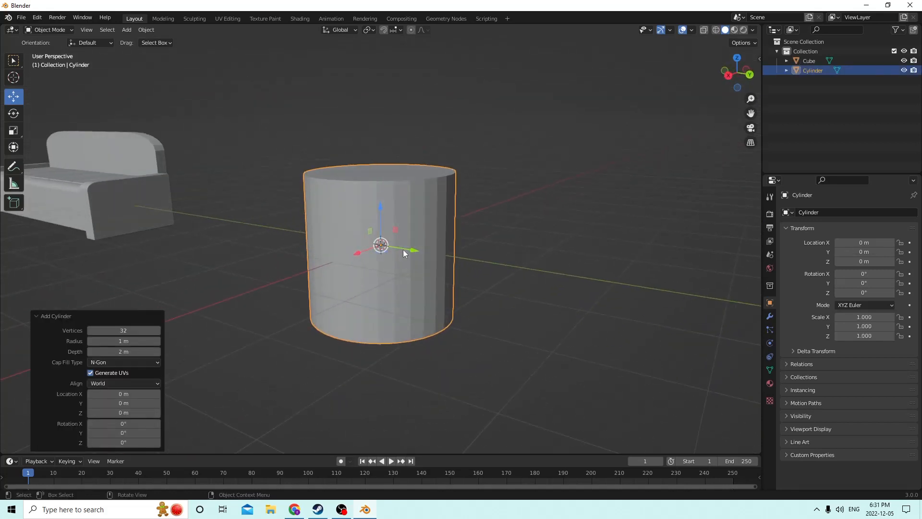
{"action": "left_click", "coordinate": [13, 130]}
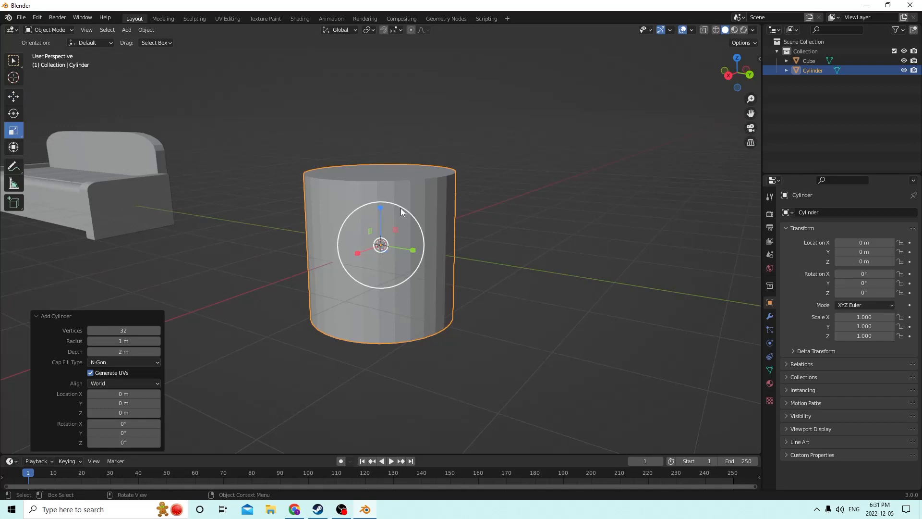
{"action": "left_click_drag", "start_coordinate": [379, 207], "coordinate": [382, 240]}
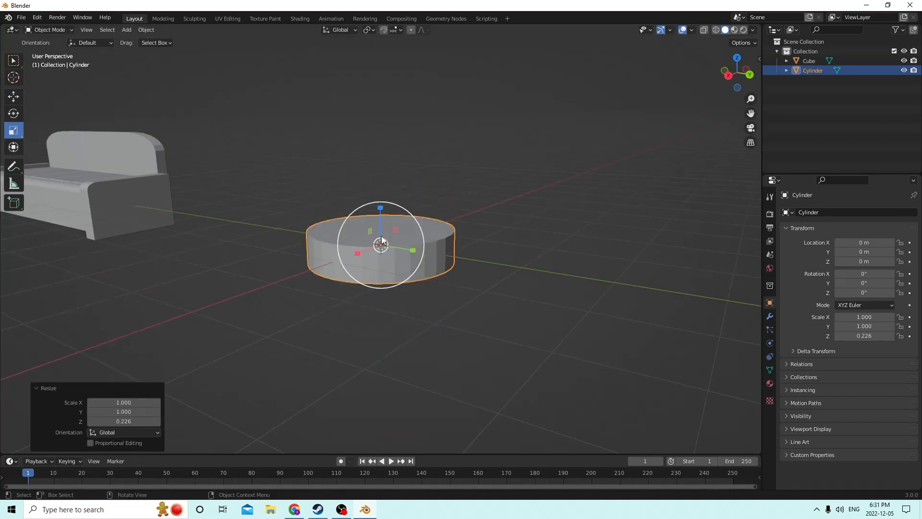
Inset the top and bottom faces of the flattened cylinder by about 0.19 m in Edit Mode.
{"action": "middle_click_drag", "start_coordinate": [382, 239], "coordinate": [398, 252]}
{"action": "middle_click_drag", "start_coordinate": [441, 223], "coordinate": [445, 181]}
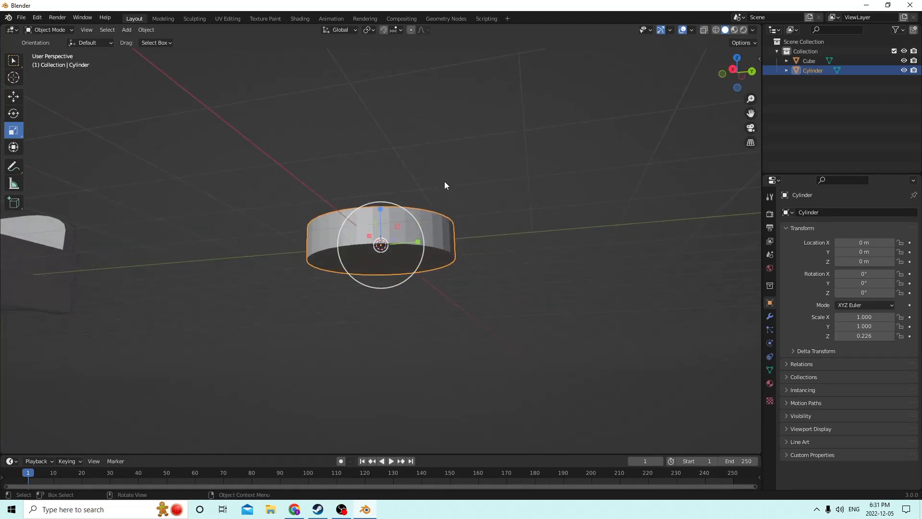
{"action": "key", "text": "Tab"}
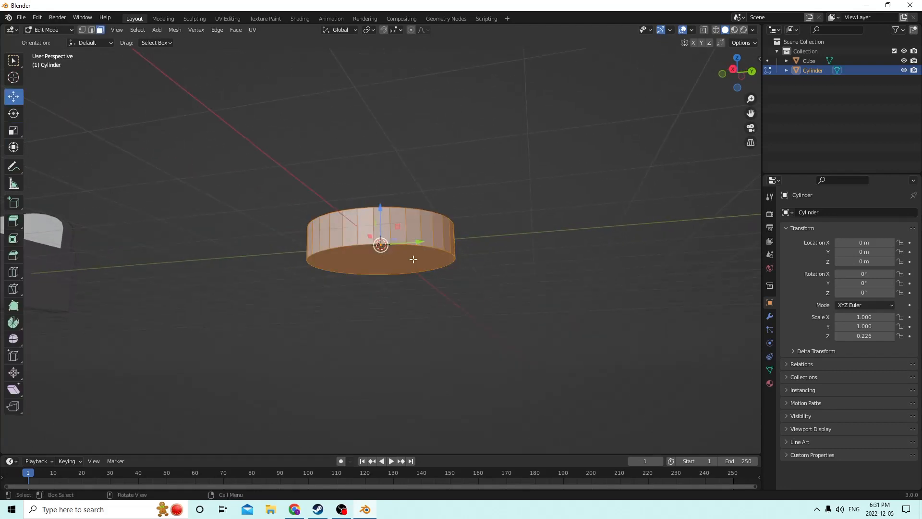
{"action": "left_click", "coordinate": [413, 259]}
{"action": "middle_click_drag", "start_coordinate": [399, 231], "coordinate": [408, 292]}
{"action": "left_click", "coordinate": [414, 259], "text": "shift"}
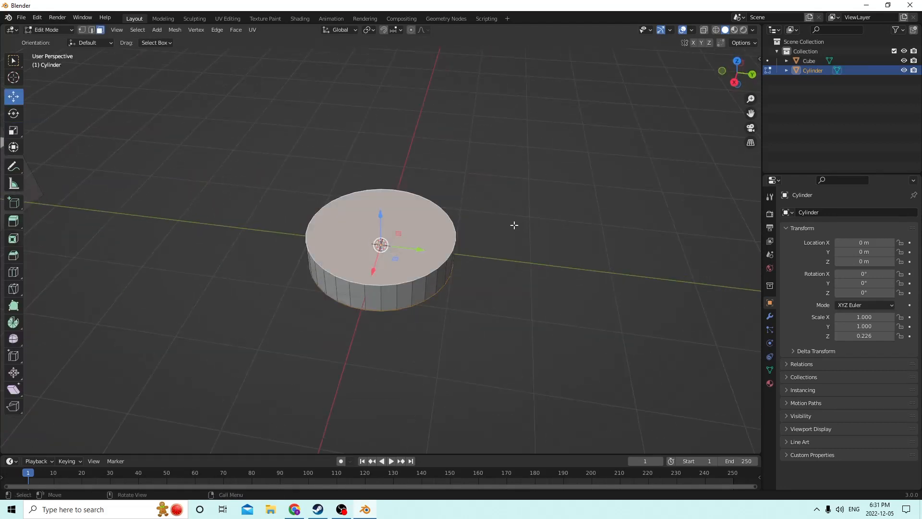
{"action": "key", "text": "i"}
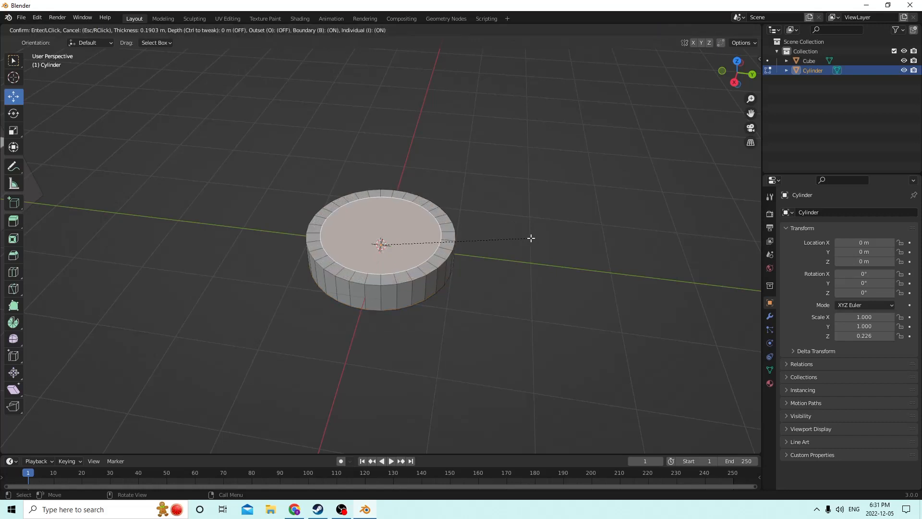
{"action": "left_click", "coordinate": [531, 239]}
Move the inset faces slightly upward along Z to slope the rim around the cylinder's top, and deselect them.
{"action": "middle_click_drag", "start_coordinate": [531, 239], "coordinate": [519, 196]}
{"action": "left_click_drag", "start_coordinate": [383, 202], "coordinate": [379, 197]}
{"action": "mouse_move", "coordinate": [379, 197]}
{"action": "middle_mouse_down"}
{"action": "mouse_move", "coordinate": [380, 141]}
{"action": "mouse_move", "coordinate": [378, 203]}
{"action": "middle_mouse_up"}
{"action": "middle_click_drag", "start_coordinate": [504, 174], "coordinate": [376, 140]}
{"action": "left_click", "coordinate": [284, 109]}
{"action": "middle_click_drag", "start_coordinate": [284, 110], "coordinate": [428, 206]}
Inset the raised top face of the base by about 0.355 m.
{"action": "left_click", "coordinate": [401, 237]}
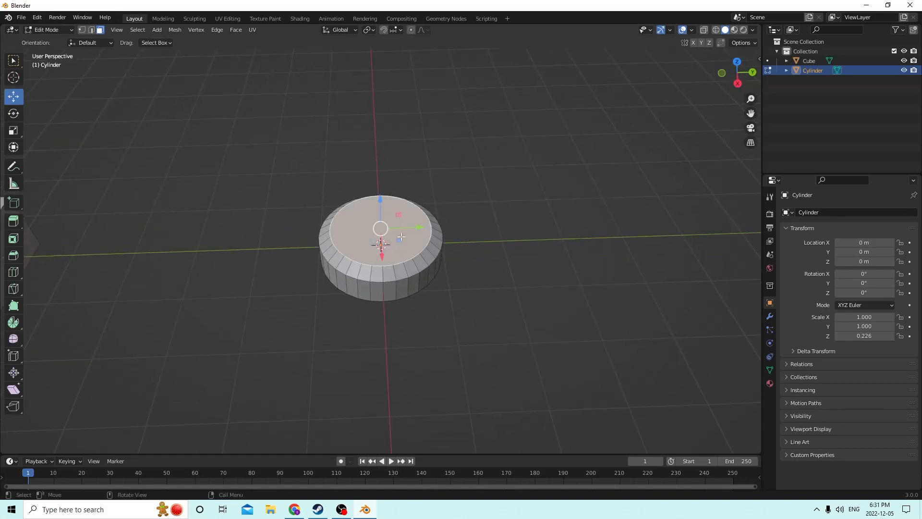
{"action": "middle_click_drag", "start_coordinate": [501, 190], "coordinate": [520, 169]}
{"action": "key", "text": "i"}
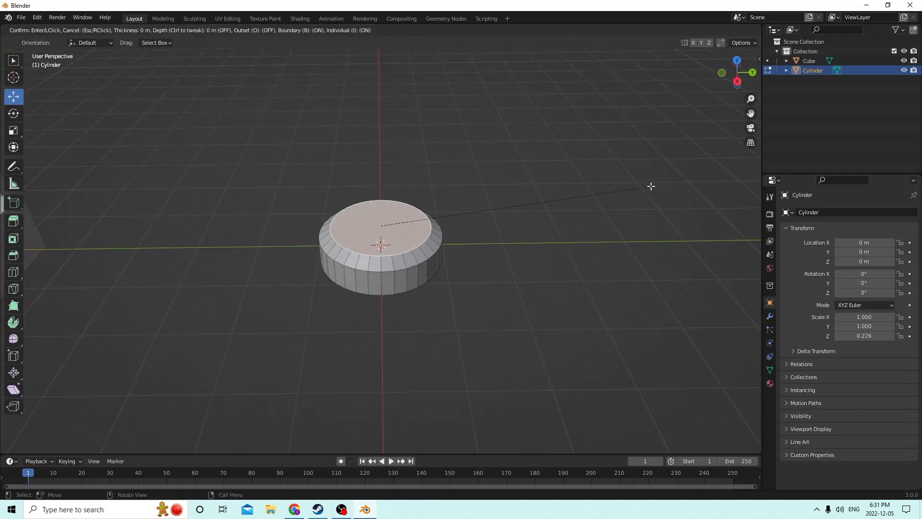
{"action": "left_click", "coordinate": [615, 185]}
{"action": "middle_click_drag", "start_coordinate": [612, 183], "coordinate": [360, 178]}
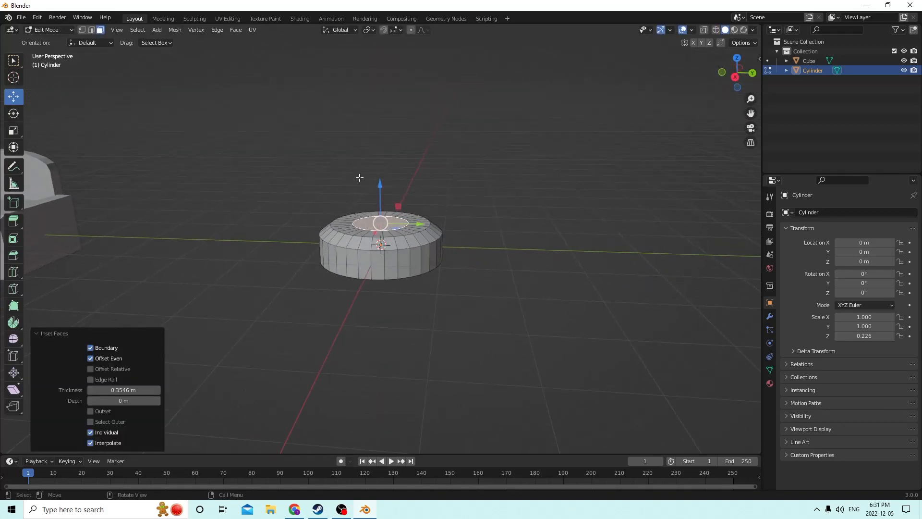
Raise the inner top face slightly along Z to dome the base, and return to Object Mode.
{"action": "left_click_drag", "start_coordinate": [377, 188], "coordinate": [375, 176]}
{"action": "middle_click_drag", "start_coordinate": [386, 179], "coordinate": [396, 173]}
{"action": "left_click", "coordinate": [564, 191]}
{"action": "middle_click_drag", "start_coordinate": [564, 192], "coordinate": [470, 217]}
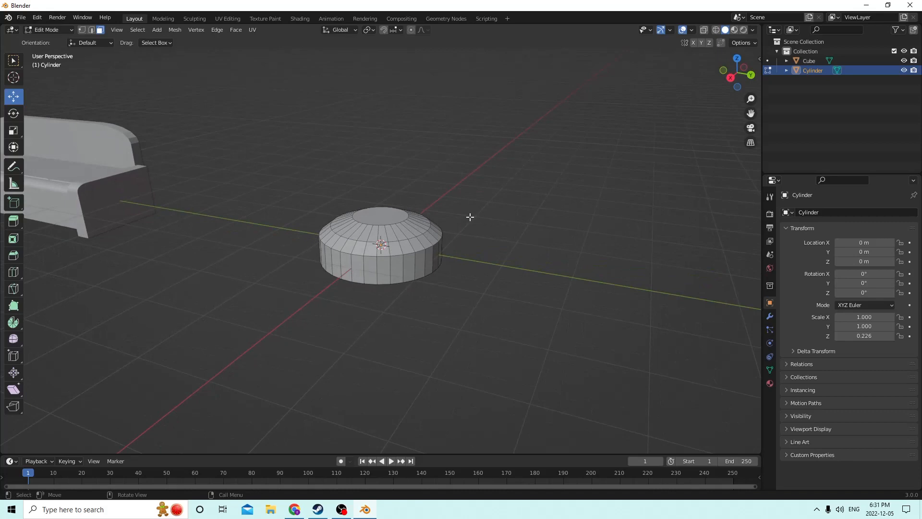
{"action": "left_click", "coordinate": [402, 219]}
{"action": "mouse_move", "coordinate": [402, 219]}
{"action": "middle_mouse_down"}
{"action": "mouse_move", "coordinate": [268, 214]}
{"action": "mouse_move", "coordinate": [422, 212]}
{"action": "mouse_move", "coordinate": [422, 196]}
{"action": "mouse_move", "coordinate": [395, 214]}
{"action": "middle_mouse_up"}
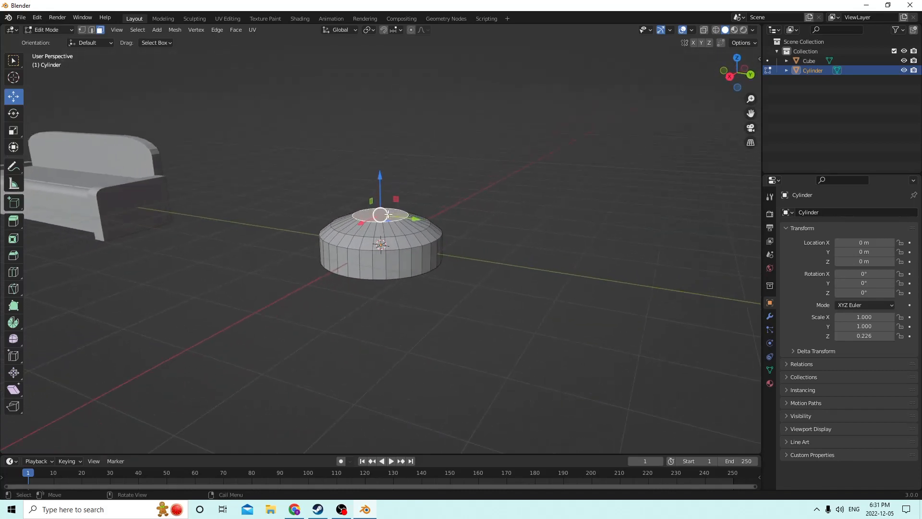
{"action": "left_click", "coordinate": [439, 321]}
{"action": "key", "text": "Tab"}
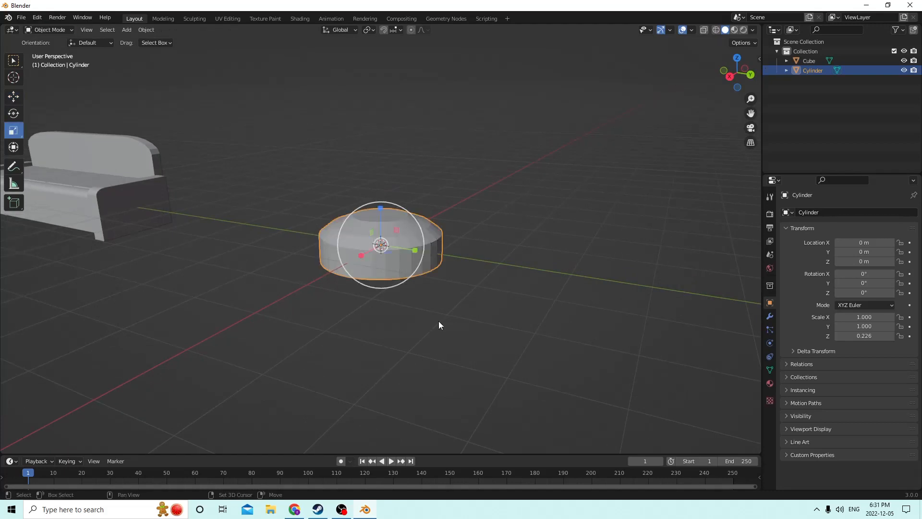
Add a 32-vertex cylinder of radius 1 m and depth 2 m at the origin and scale it uniformly to about 0.512.
{"action": "key", "text": "shift+a"}
{"action": "mouse_move", "coordinate": [414, 305]}
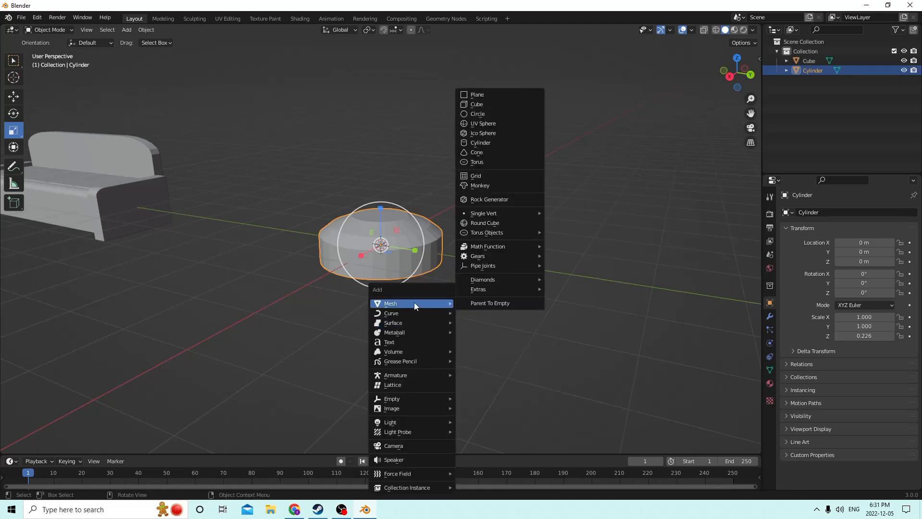
{"action": "left_click", "coordinate": [481, 143]}
{"action": "middle_click_drag", "start_coordinate": [481, 143], "coordinate": [612, 228]}
{"action": "key", "text": "s"}
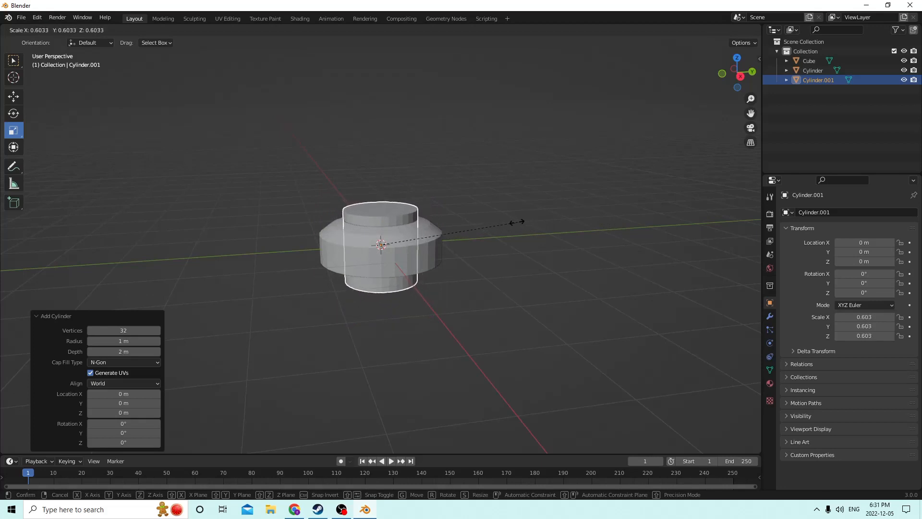
{"action": "left_click", "coordinate": [497, 221]}
{"action": "middle_click_drag", "start_coordinate": [394, 197], "coordinate": [383, 193]}
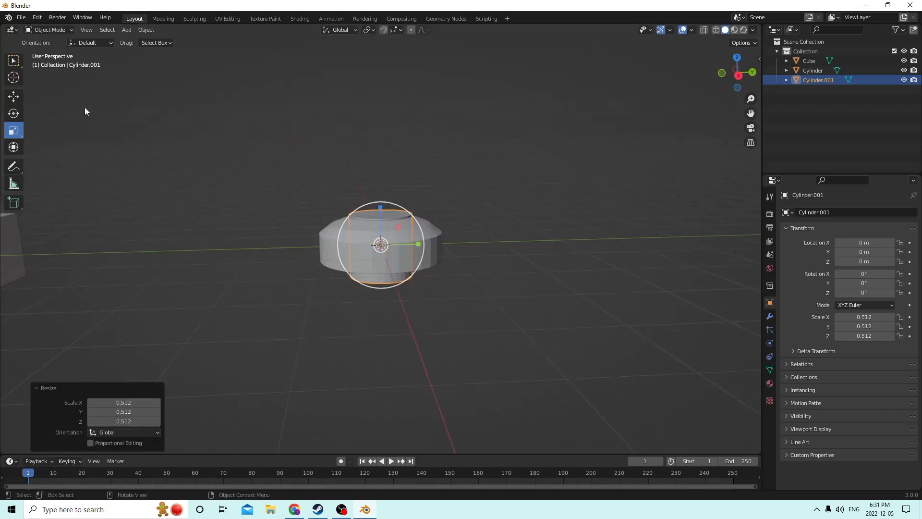
Raise the new cylinder about 1.13 m along Z above the base and shrink it uniformly to a scale of about 0.3.
{"action": "left_click", "coordinate": [13, 99]}
{"action": "left_click_drag", "start_coordinate": [380, 211], "coordinate": [379, 138]}
{"action": "middle_click_drag", "start_coordinate": [380, 138], "coordinate": [600, 244]}
{"action": "key", "text": "s"}
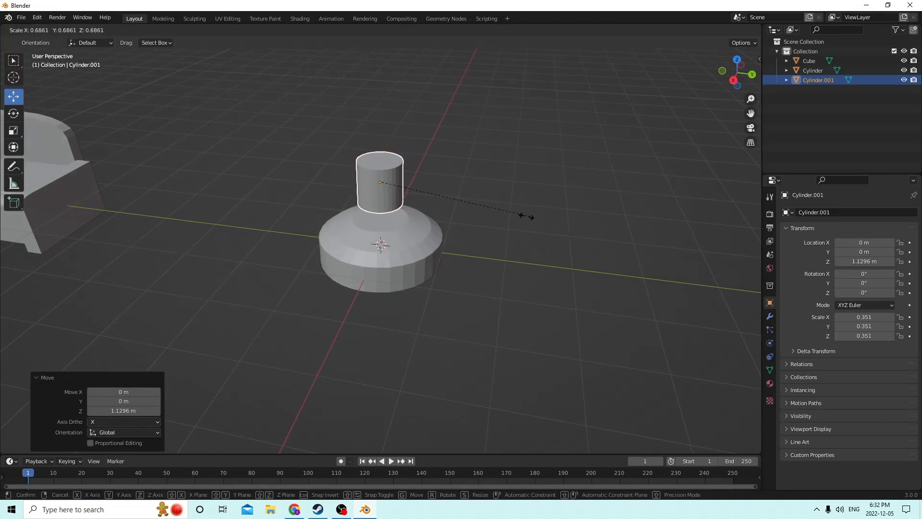
{"action": "left_click", "coordinate": [506, 215]}
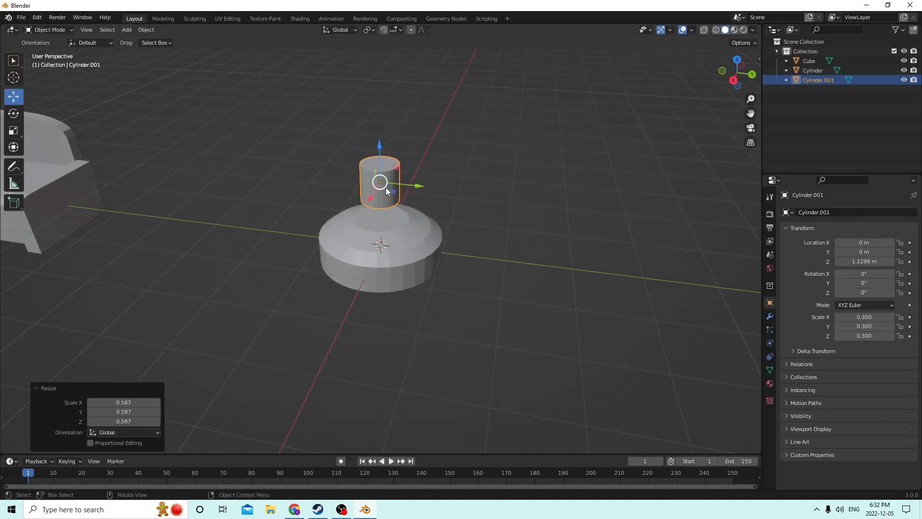
Stretch the upper cylinder into a column with a Z scale of about 1.16.
{"action": "left_click", "coordinate": [13, 114]}
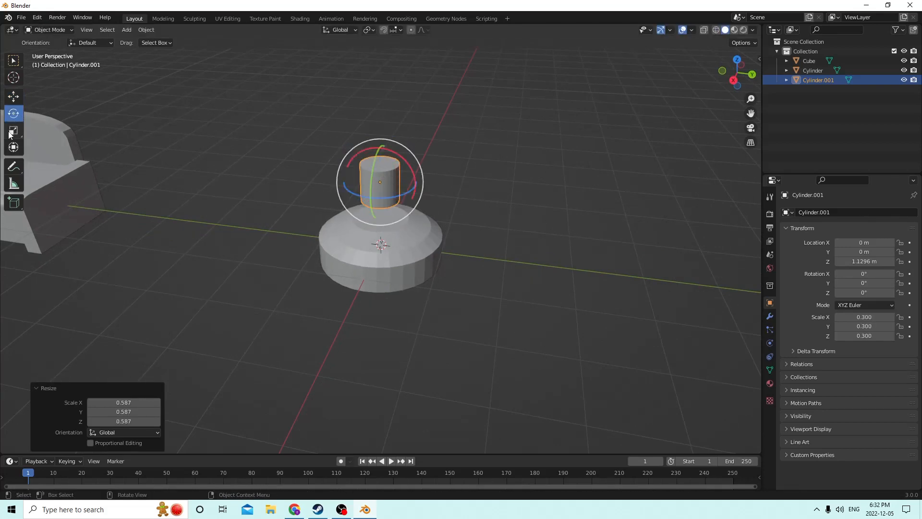
{"action": "left_click", "coordinate": [13, 96]}
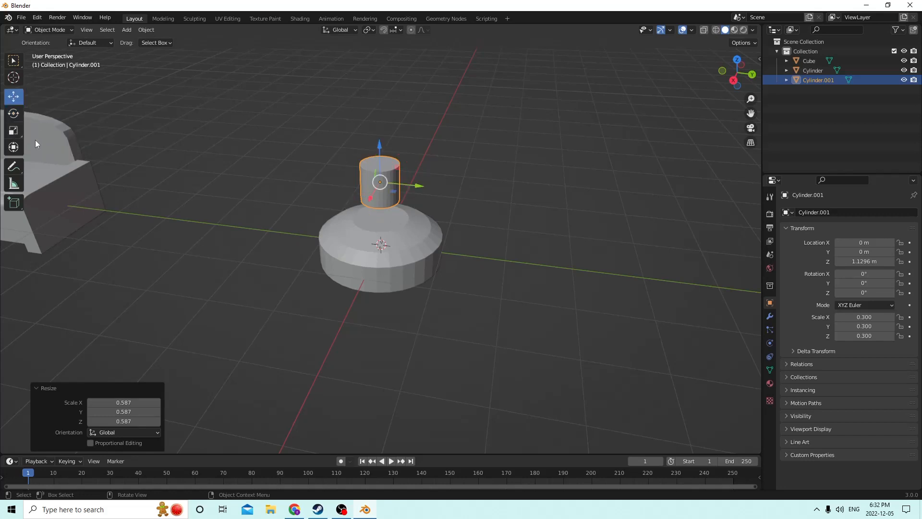
{"action": "left_click", "coordinate": [17, 137]}
{"action": "middle_click_drag", "start_coordinate": [320, 172], "coordinate": [373, 142]}
{"action": "left_click_drag", "start_coordinate": [372, 142], "coordinate": [386, 63]}
{"action": "scroll", "coordinate": [412, 113], "scroll_direction": "down", "scroll_amount": 5}
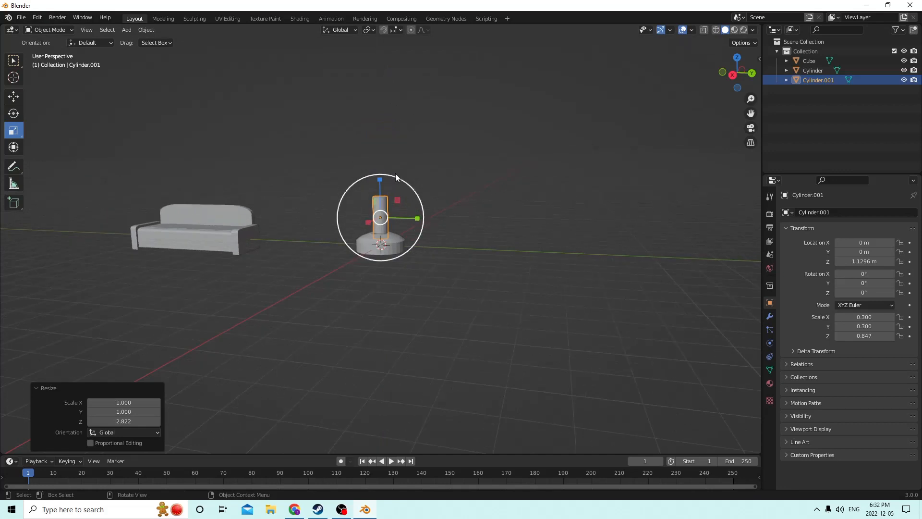
{"action": "left_click_drag", "start_coordinate": [380, 181], "coordinate": [370, 169]}
{"action": "middle_click_drag", "start_coordinate": [370, 169], "coordinate": [157, 102]}
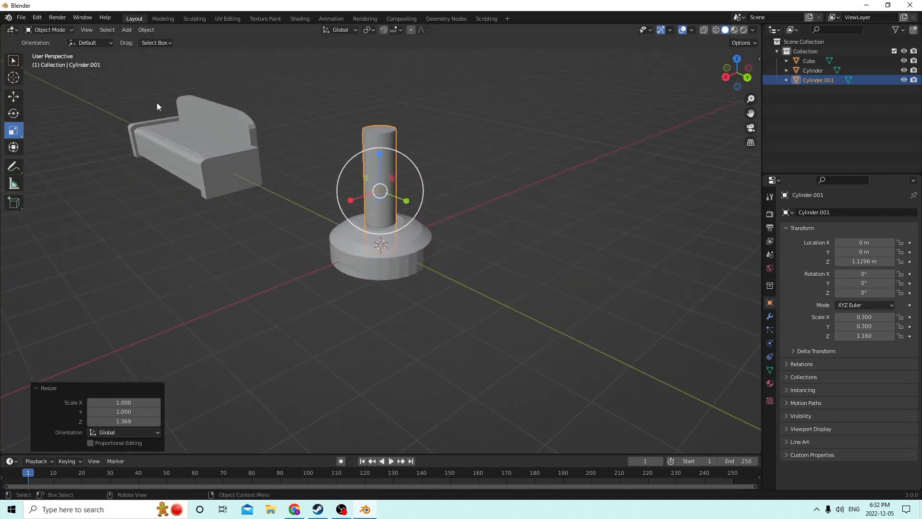
Raise the column about 0.467 m along Z on the domed base.
{"action": "left_click", "coordinate": [13, 98]}
{"action": "left_click_drag", "start_coordinate": [381, 157], "coordinate": [381, 130]}
{"action": "middle_click_drag", "start_coordinate": [381, 135], "coordinate": [454, 115]}
{"action": "scroll", "coordinate": [447, 148], "scroll_direction": "up", "scroll_amount": 2}
{"action": "scroll", "coordinate": [442, 152], "scroll_direction": "down", "scroll_amount": 3}
{"action": "scroll", "coordinate": [444, 139], "scroll_direction": "down", "scroll_amount": 5}
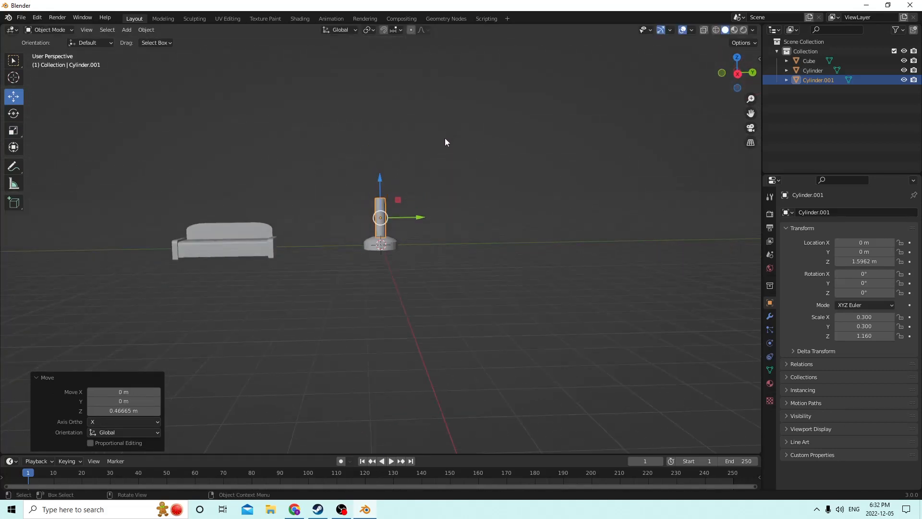
Stretch the column to a Z scale of about 2.1 and raise it about 0.831 m along Z.
{"action": "left_click", "coordinate": [13, 131]}
{"action": "left_click_drag", "start_coordinate": [380, 187], "coordinate": [375, 118]}
{"action": "left_click", "coordinate": [13, 96]}
{"action": "scroll", "coordinate": [269, 230], "scroll_direction": "up", "scroll_amount": 3}
{"action": "middle_click_drag", "start_coordinate": [375, 120], "coordinate": [371, 143]}
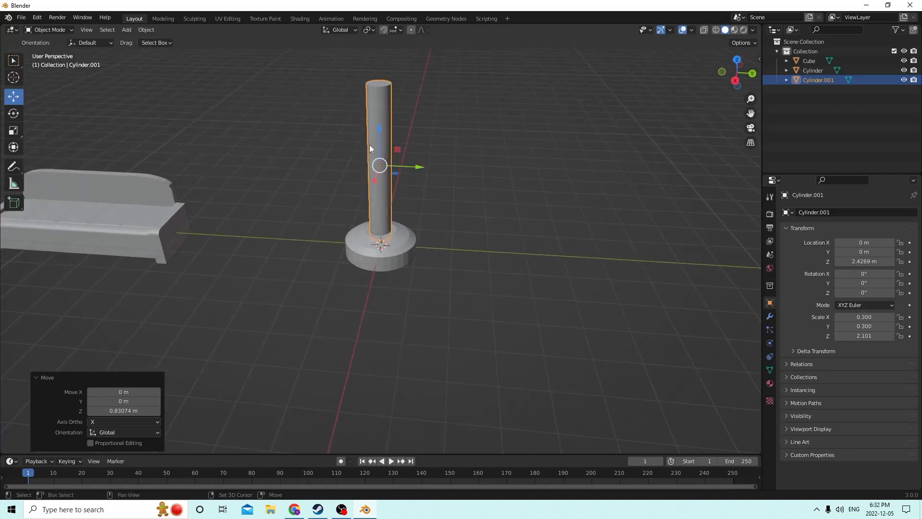
Duplicate the column and move the copy about 1.9 m up along Z.
{"action": "key", "text": "shift+d"}
{"action": "key", "text": "Escape"}
{"action": "middle_click_drag", "start_coordinate": [416, 125], "coordinate": [420, 106]}
{"action": "left_click_drag", "start_coordinate": [378, 129], "coordinate": [377, 73]}
Flatten the duplicate to a Z scale of about 0.181 and raise it about 0.378 m along Z at the column's top.
{"action": "scroll", "coordinate": [376, 73], "scroll_direction": "down", "scroll_amount": 2}
{"action": "left_click", "coordinate": [13, 131]}
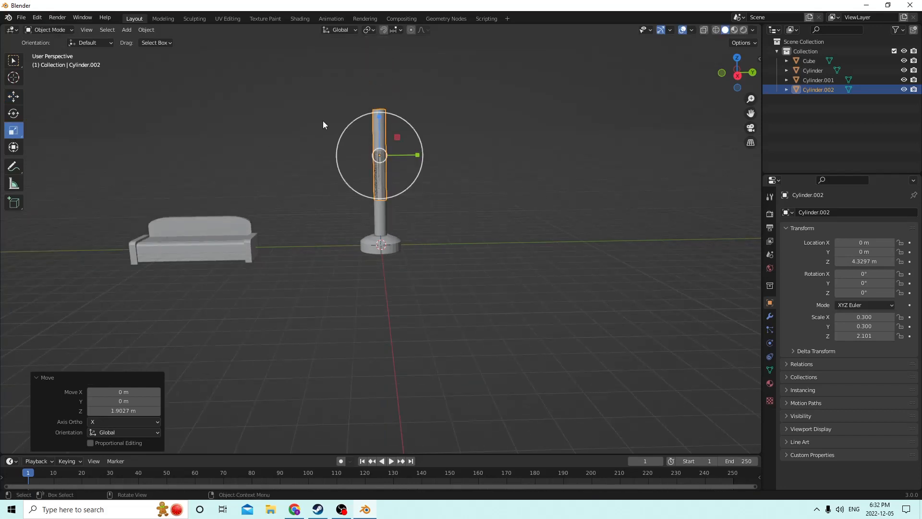
{"action": "left_click_drag", "start_coordinate": [379, 120], "coordinate": [378, 153]}
{"action": "left_click", "coordinate": [13, 97]}
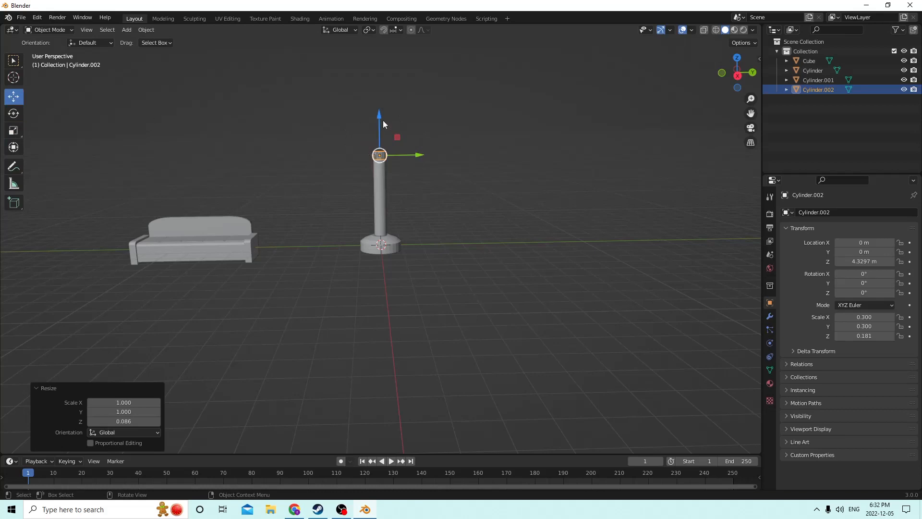
{"action": "mouse_move", "coordinate": [383, 121]}
{"action": "left_mouse_down"}
{"action": "mouse_move", "coordinate": [378, 102]}
{"action": "mouse_move", "coordinate": [378, 113]}
{"action": "left_mouse_up"}
Scale the short cap cylinder down uniformly so that it is narrower than the column.
{"action": "scroll", "coordinate": [379, 168], "scroll_direction": "up", "scroll_amount": 3}
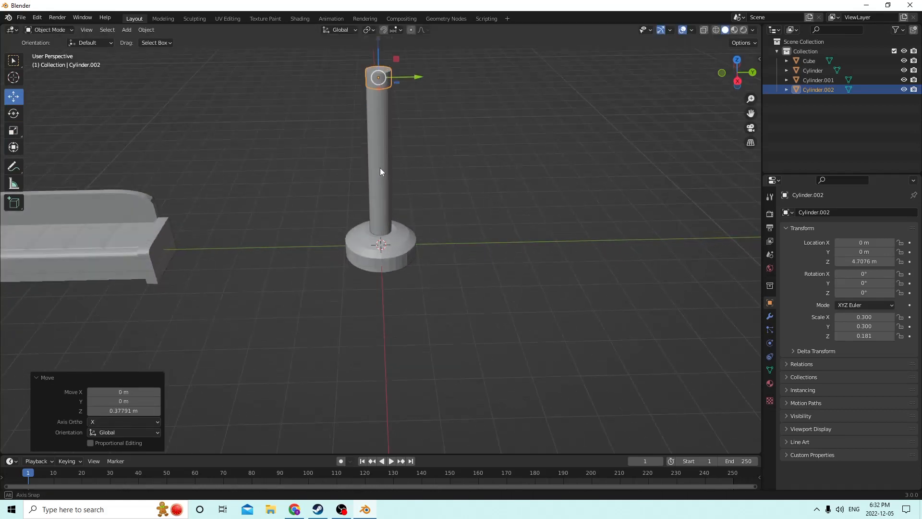
{"action": "middle_click_drag", "start_coordinate": [380, 168], "coordinate": [369, 198]}
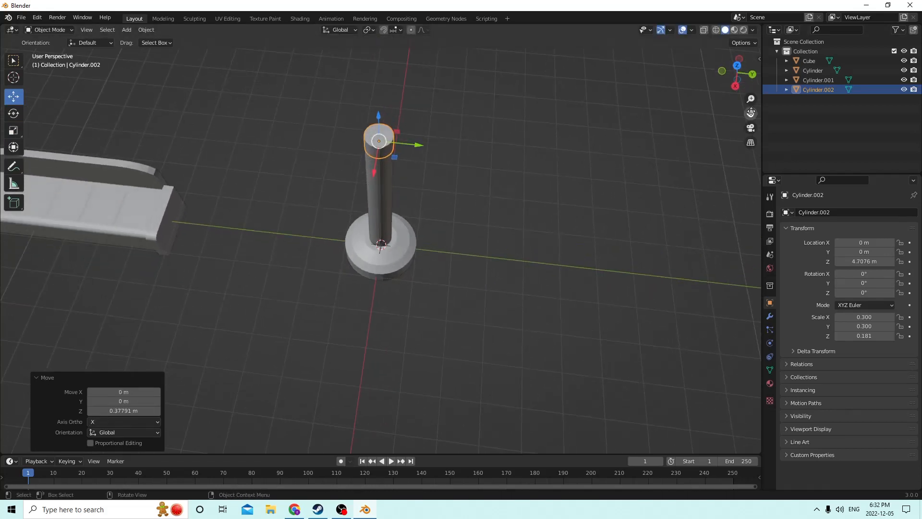
{"action": "left_click_drag", "start_coordinate": [751, 112], "coordinate": [755, 191]}
{"action": "scroll", "coordinate": [593, 124], "scroll_direction": "up", "scroll_amount": 1}
{"action": "middle_click_drag", "start_coordinate": [591, 121], "coordinate": [587, 87]}
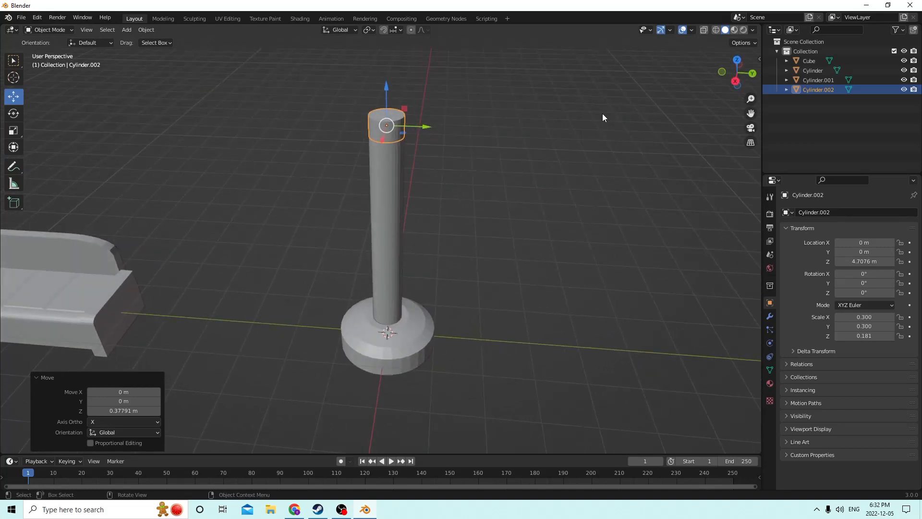
{"action": "key", "text": "s"}
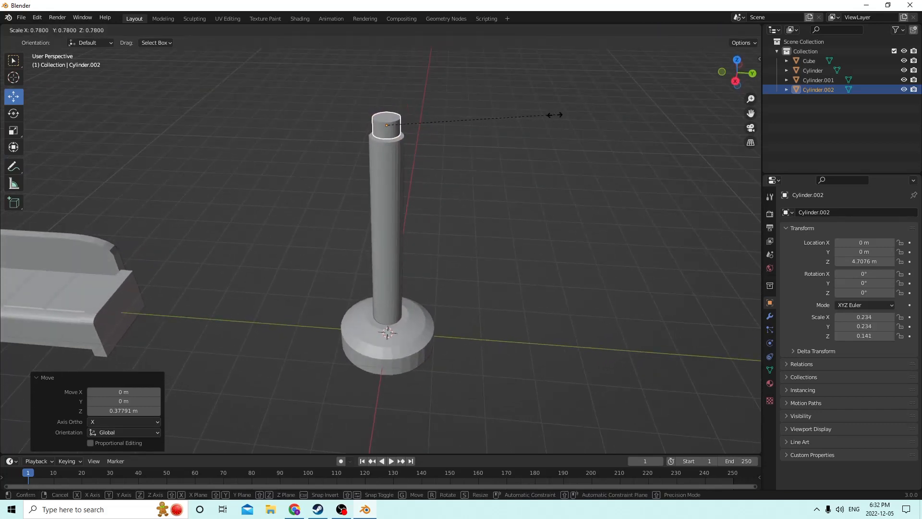
{"action": "left_click", "coordinate": [534, 117]}
Lower the cap to about 4.617 m in Z and shrink it further to a scale of about 0.184 in X and Y.
{"action": "left_click_drag", "start_coordinate": [386, 85], "coordinate": [387, 90]}
{"action": "middle_click_drag", "start_coordinate": [388, 89], "coordinate": [388, 68]}
{"action": "key", "text": "s"}
{"action": "left_click", "coordinate": [514, 99]}
{"action": "left_click_drag", "start_coordinate": [399, 59], "coordinate": [399, 59]}
{"action": "middle_click_drag", "start_coordinate": [398, 60], "coordinate": [388, 171]}
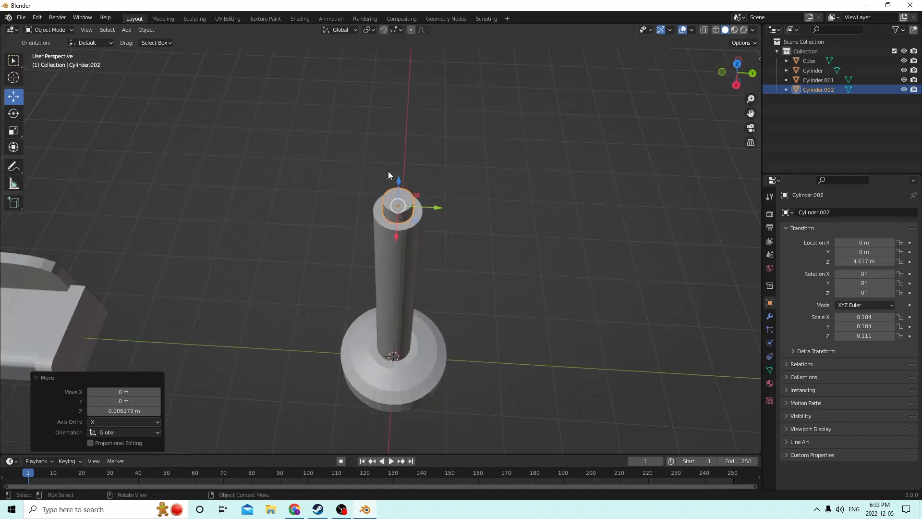
Scale the cap cylinder's top face to about 0.91 in Edit Mode.
{"action": "left_click", "coordinate": [402, 199]}
{"action": "left_click", "coordinate": [402, 199]}
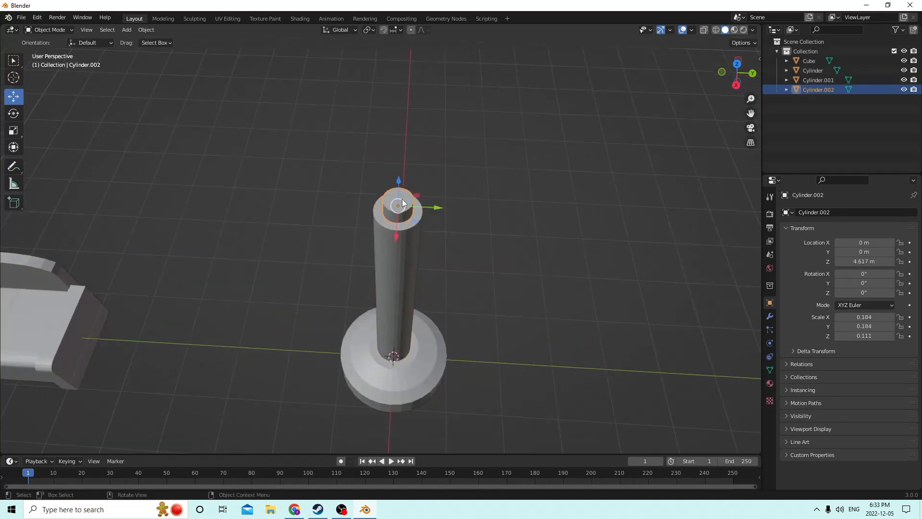
{"action": "key", "text": "Tab"}
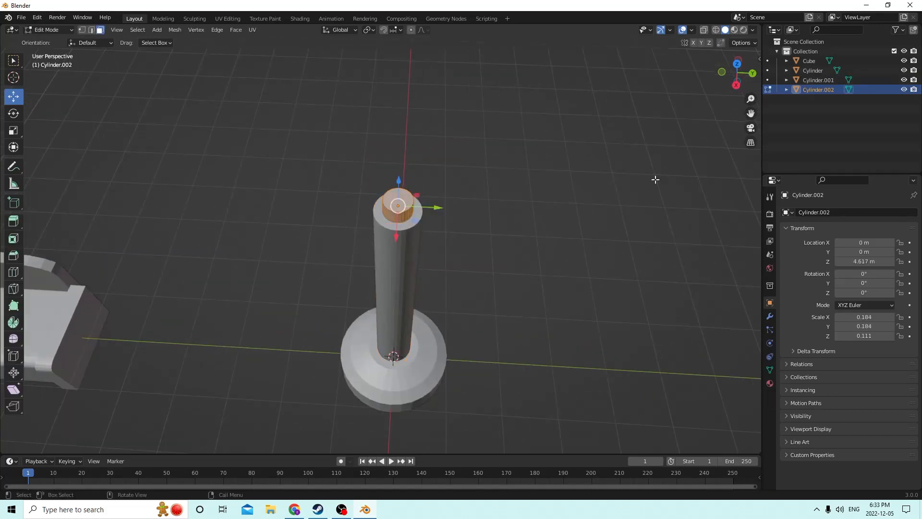
{"action": "left_click", "coordinate": [405, 203]}
{"action": "key", "text": "s"}
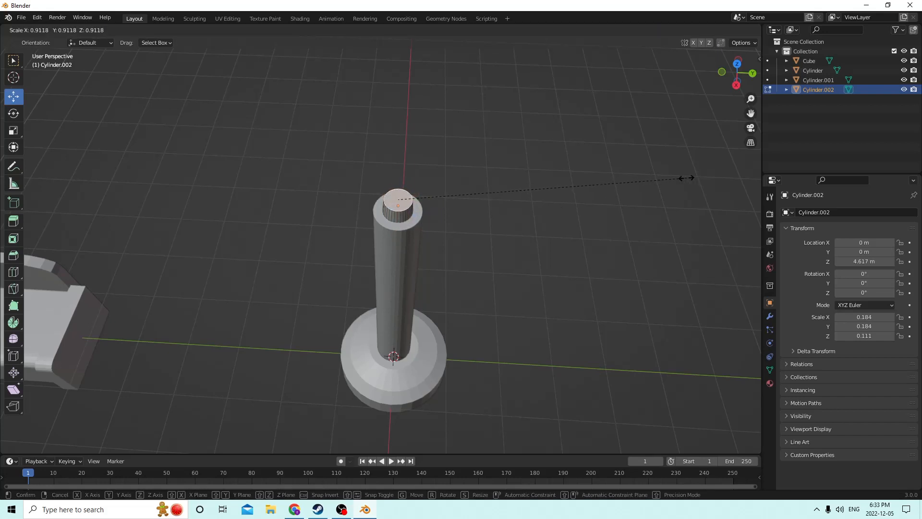
{"action": "left_click", "coordinate": [687, 178]}
Inset the cap's top face by about 0.486 m and extrude it about 0.137 m upward.
{"action": "mouse_move", "coordinate": [686, 179]}
{"action": "middle_mouse_down"}
{"action": "mouse_move", "coordinate": [673, 161]}
{"action": "mouse_move", "coordinate": [696, 169]}
{"action": "middle_mouse_up"}
{"action": "key", "text": "i"}
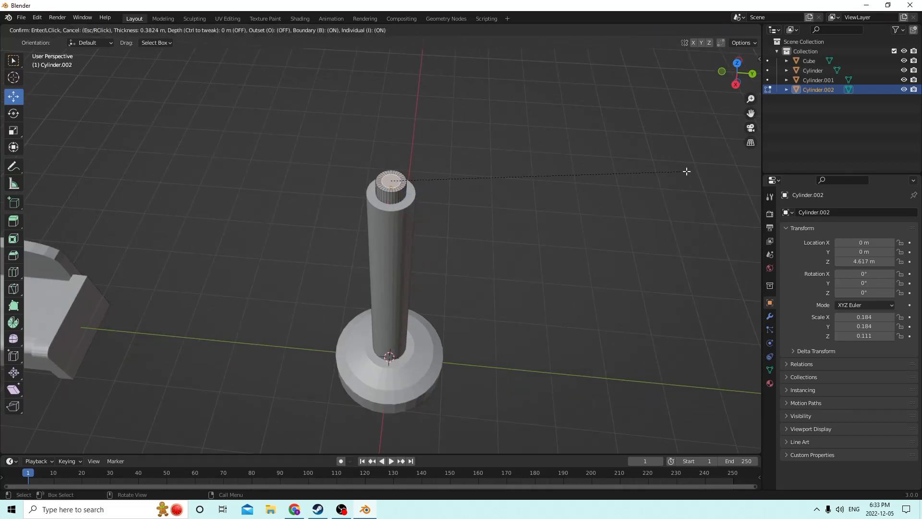
{"action": "left_click", "coordinate": [685, 170]}
{"action": "middle_click_drag", "start_coordinate": [671, 157], "coordinate": [488, 91]}
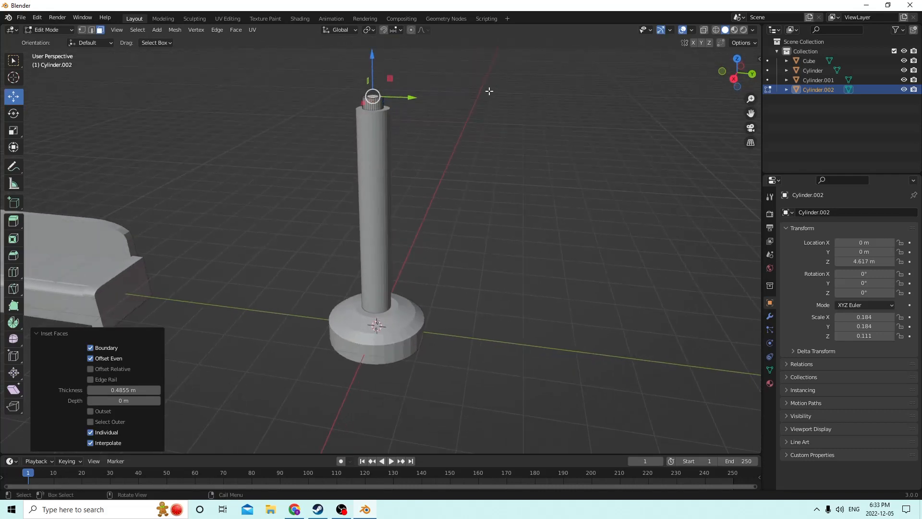
{"action": "key", "text": "e"}
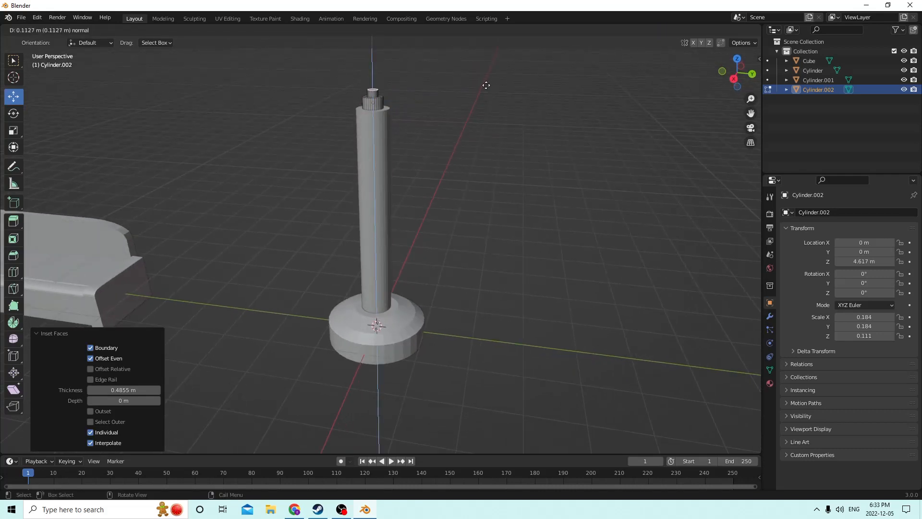
{"action": "left_click", "coordinate": [486, 84]}
{"action": "middle_click_drag", "start_coordinate": [487, 85], "coordinate": [494, 85]}
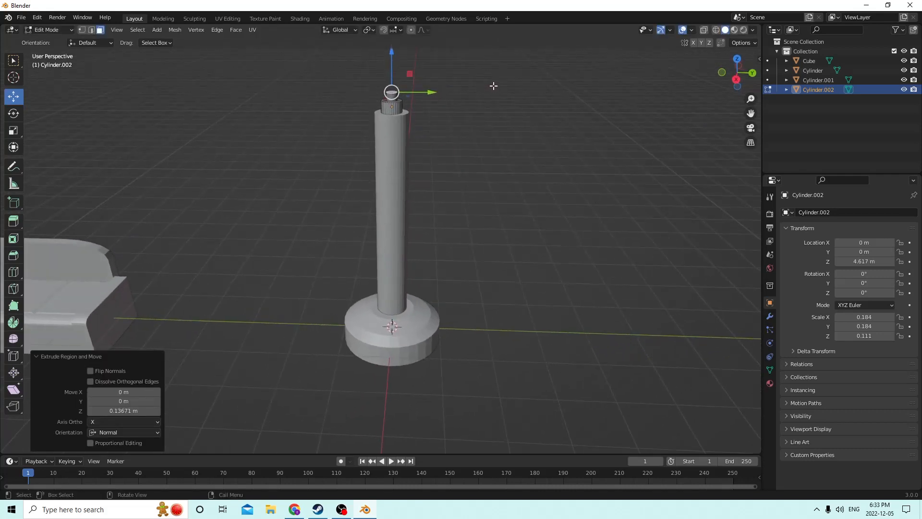
Extrude the cap's top face about 0.088 m upward and scale it to about 1.271.
{"action": "key", "text": "e"}
{"action": "left_click", "coordinate": [488, 80]}
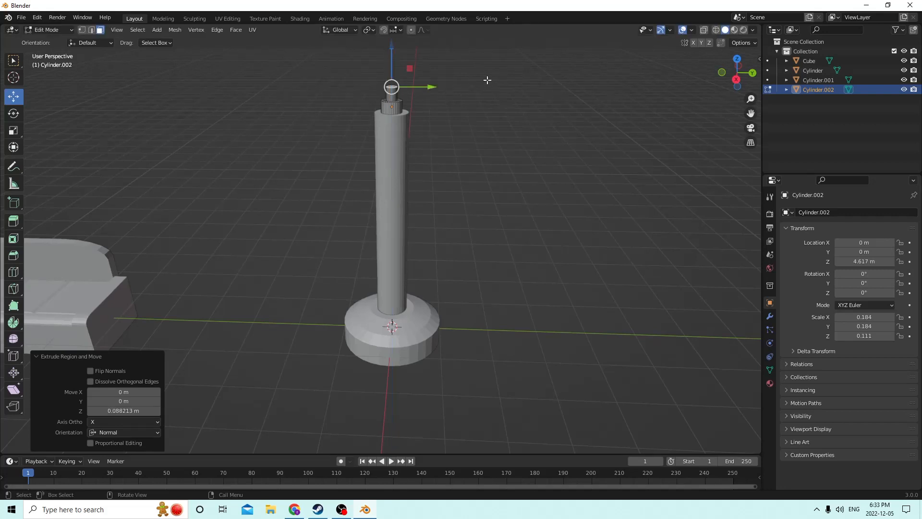
{"action": "key", "text": "s"}
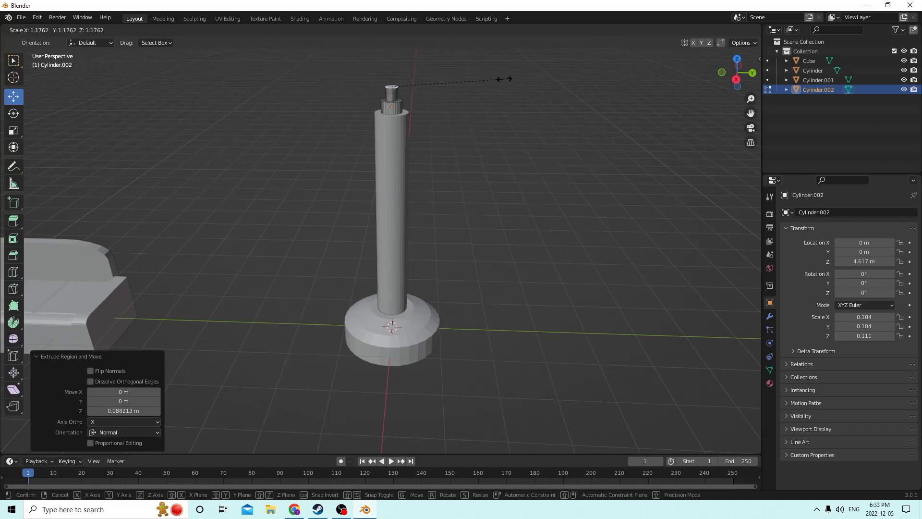
{"action": "left_click", "coordinate": [513, 79]}
Extrude the top face another 0.118 m or so upward and widen it to a scale of about 1.184.
{"action": "key", "text": "e"}
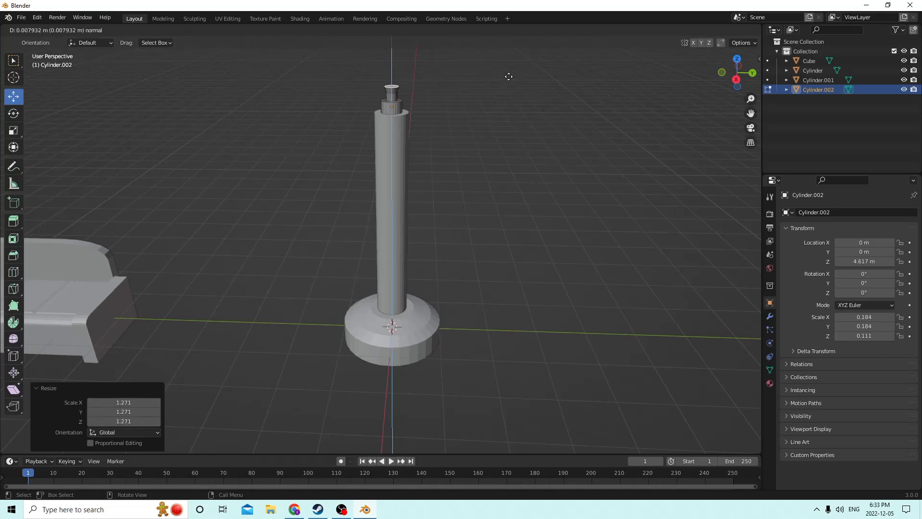
{"action": "left_click", "coordinate": [508, 73]}
{"action": "key", "text": "s"}
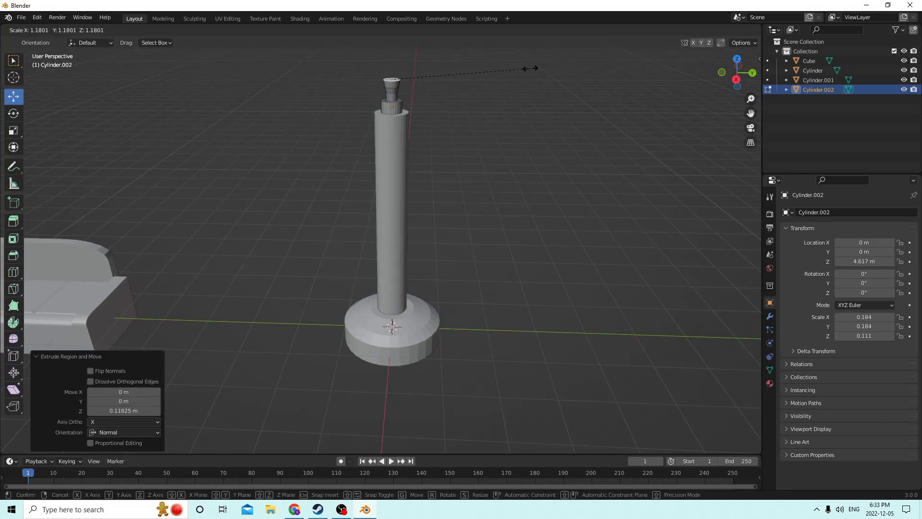
{"action": "left_click", "coordinate": [532, 68]}
Extrude the flared top face about 0.143 m upward and scale it to 1.2.
{"action": "scroll", "coordinate": [498, 70], "scroll_direction": "up", "scroll_amount": 3}
{"action": "scroll", "coordinate": [498, 77], "scroll_direction": "down", "scroll_amount": 4}
{"action": "middle_click_drag", "start_coordinate": [498, 78], "coordinate": [623, 107]}
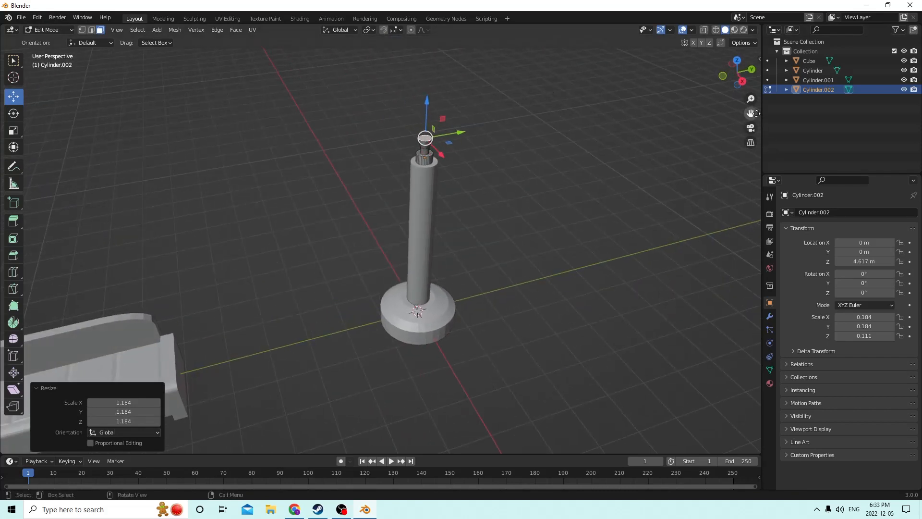
{"action": "left_click_drag", "start_coordinate": [756, 113], "coordinate": [763, 226]}
{"action": "scroll", "coordinate": [556, 42], "scroll_direction": "up", "scroll_amount": 2}
{"action": "middle_click_drag", "start_coordinate": [556, 41], "coordinate": [546, 436]}
{"action": "scroll", "coordinate": [525, 485], "scroll_direction": "up", "scroll_amount": 1}
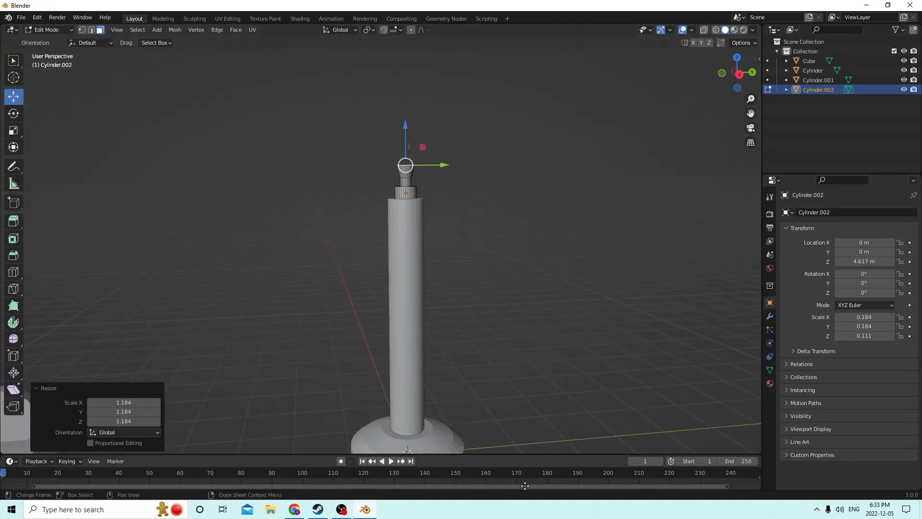
{"action": "mouse_move", "coordinate": [506, 323]}
{"action": "middle_mouse_down"}
{"action": "mouse_move", "coordinate": [506, 342]}
{"action": "mouse_move", "coordinate": [508, 331]}
{"action": "middle_mouse_up"}
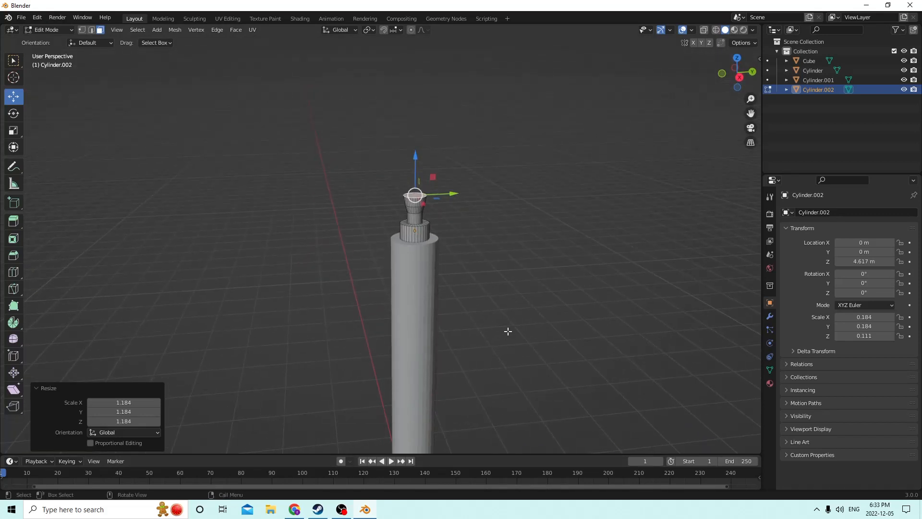
{"action": "key", "text": "e"}
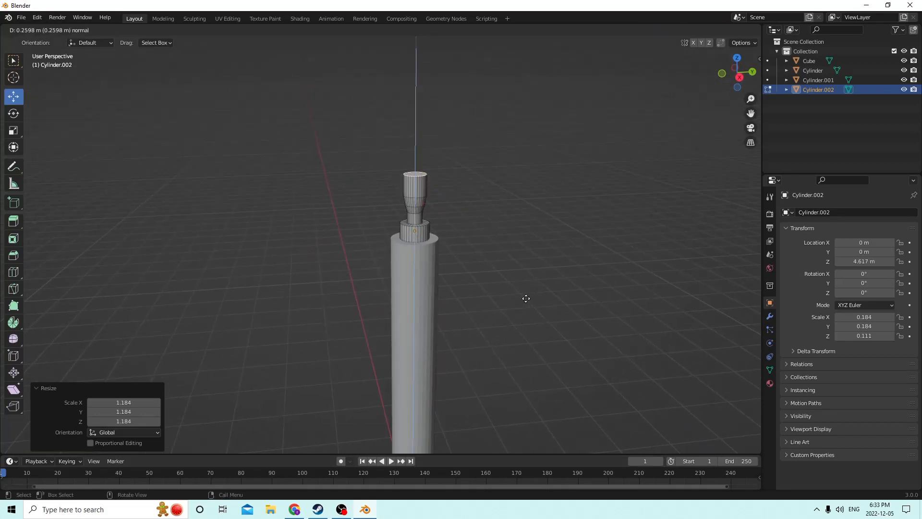
{"action": "left_click", "coordinate": [527, 307]}
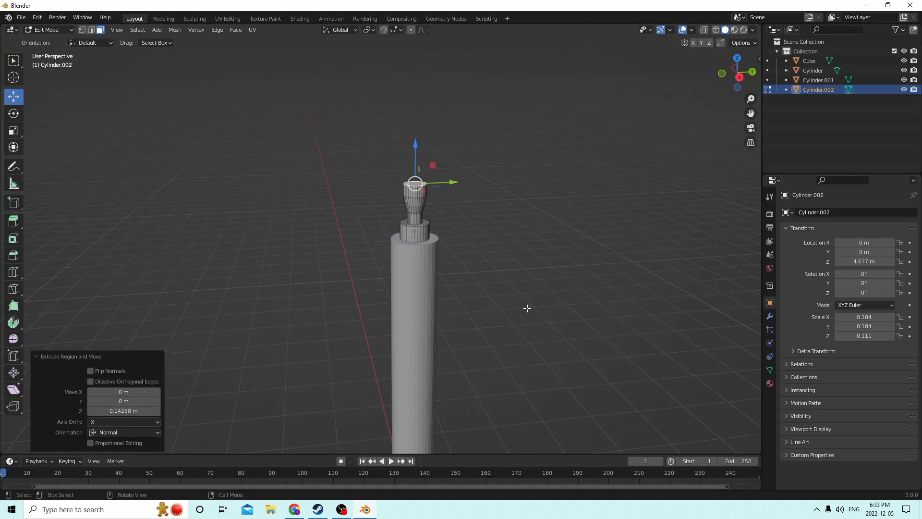
{"action": "key", "text": "s"}
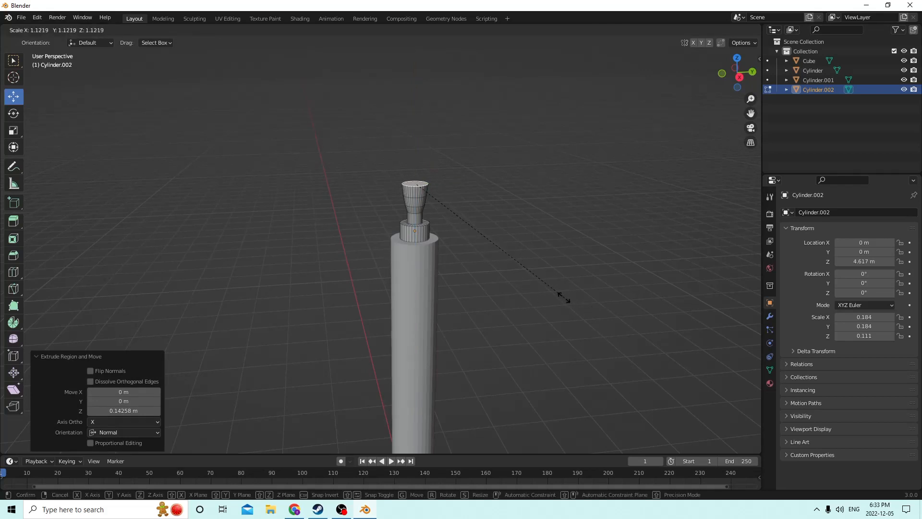
{"action": "left_click", "coordinate": [589, 287]}
Extrude the cap's top face about 0.117 m upward.
{"action": "key", "text": "e"}
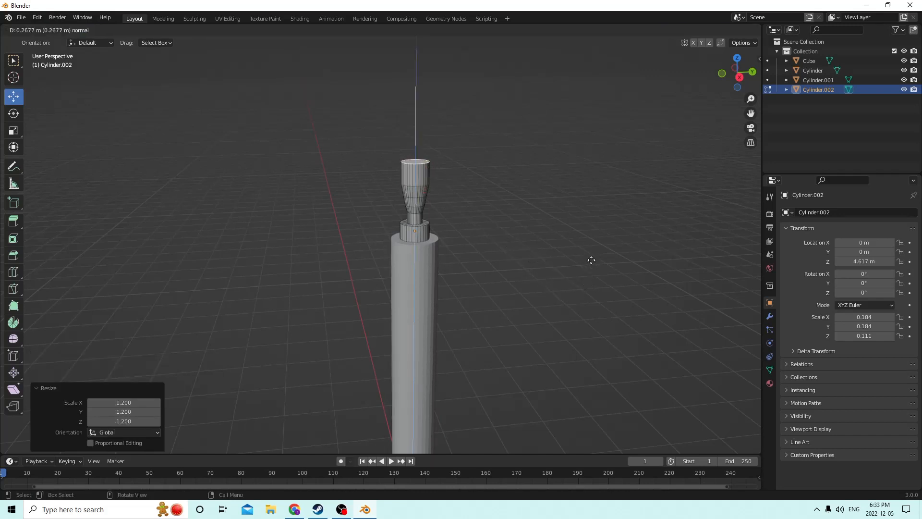
{"action": "left_click", "coordinate": [591, 277]}
{"action": "key", "text": "s"}
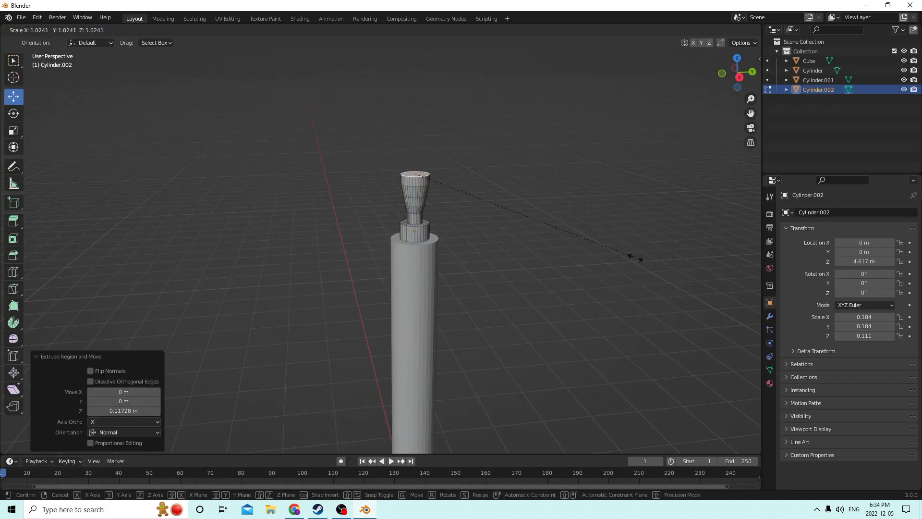
{"action": "left_click", "coordinate": [599, 247]}
{"action": "key", "text": "s"}
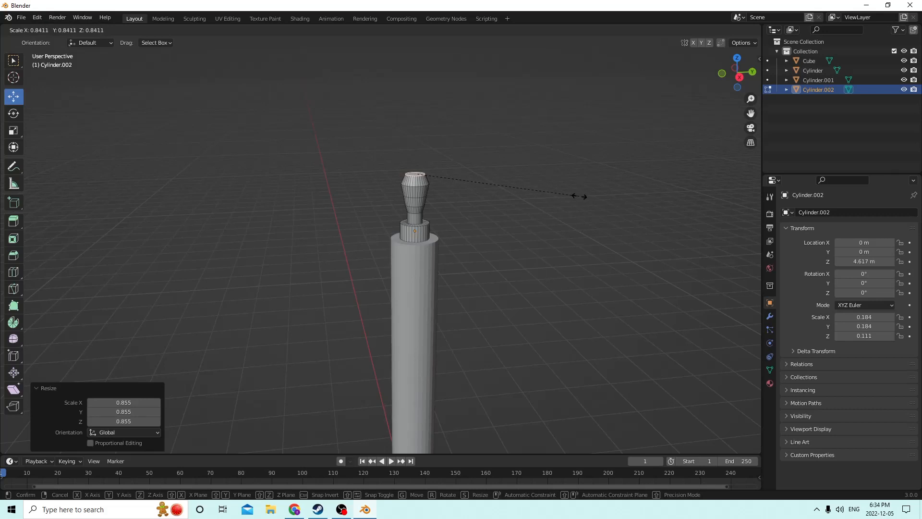
{"action": "key", "text": "Escape"}
{"action": "key", "text": "w"}
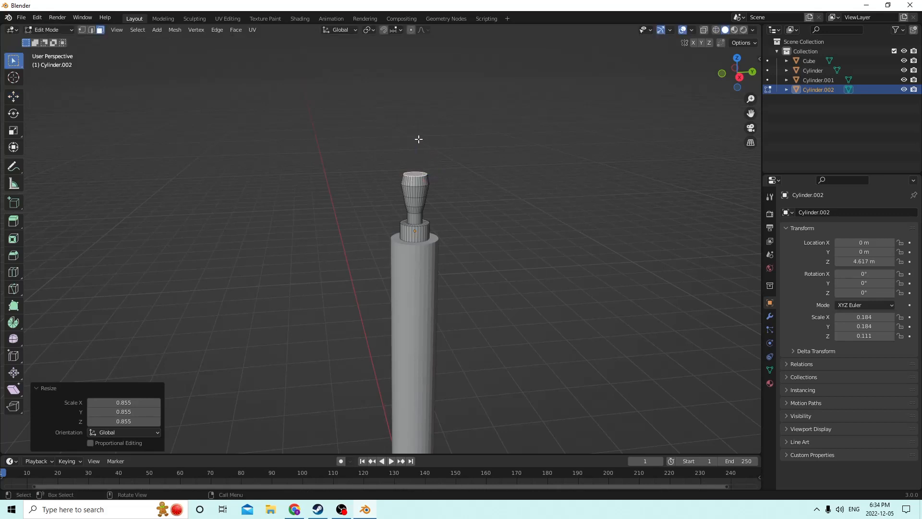
{"action": "left_click", "coordinate": [418, 173]}
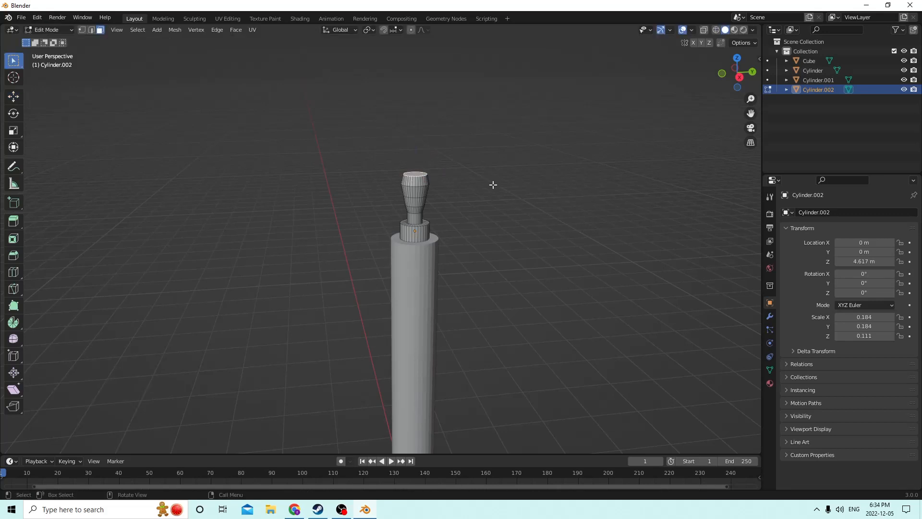
{"action": "left_click", "coordinate": [37, 18]}
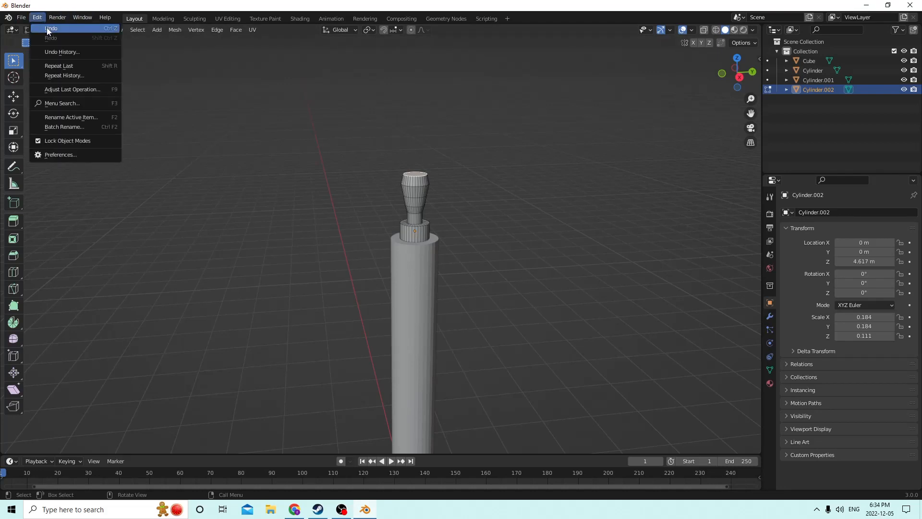
{"action": "left_click", "coordinate": [48, 29]}
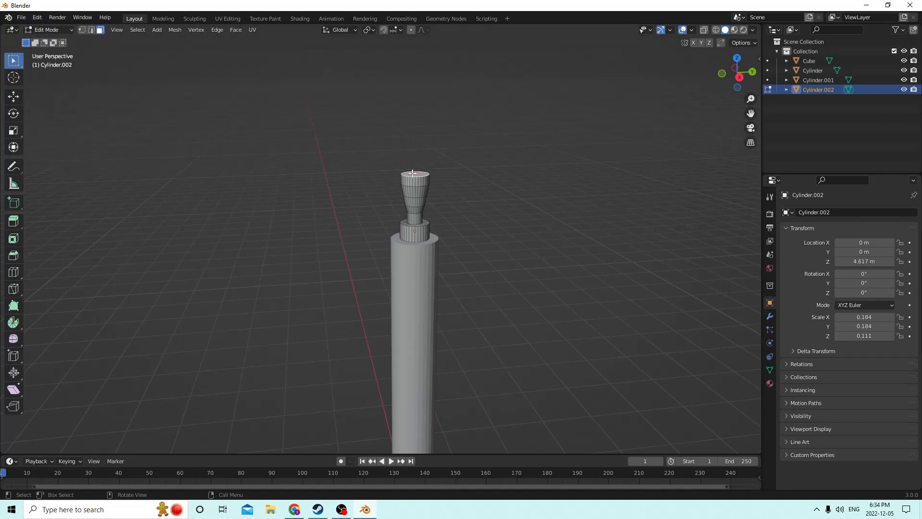
Scale the cap's top face to about 0.912 to begin tapering it inward.
{"action": "middle_click_drag", "start_coordinate": [422, 179], "coordinate": [408, 166]}
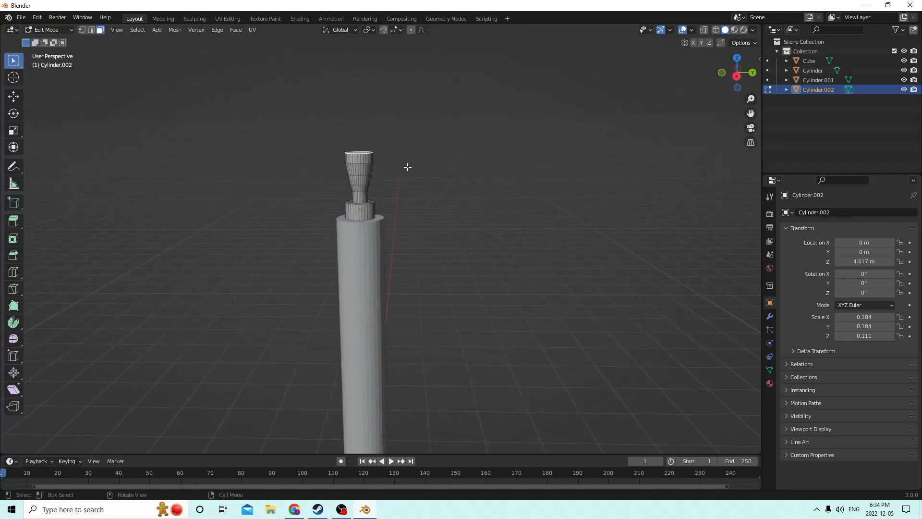
{"action": "key", "text": "s"}
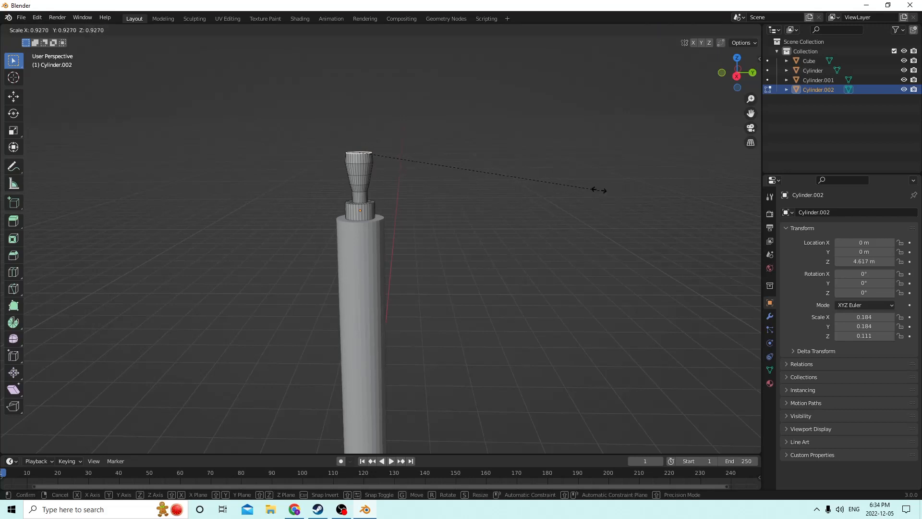
{"action": "left_click", "coordinate": [596, 189]}
Extrude the top face about 0.113 m upward and shrink it to a scale of 0.65.
{"action": "middle_click_drag", "start_coordinate": [595, 196], "coordinate": [603, 197]}
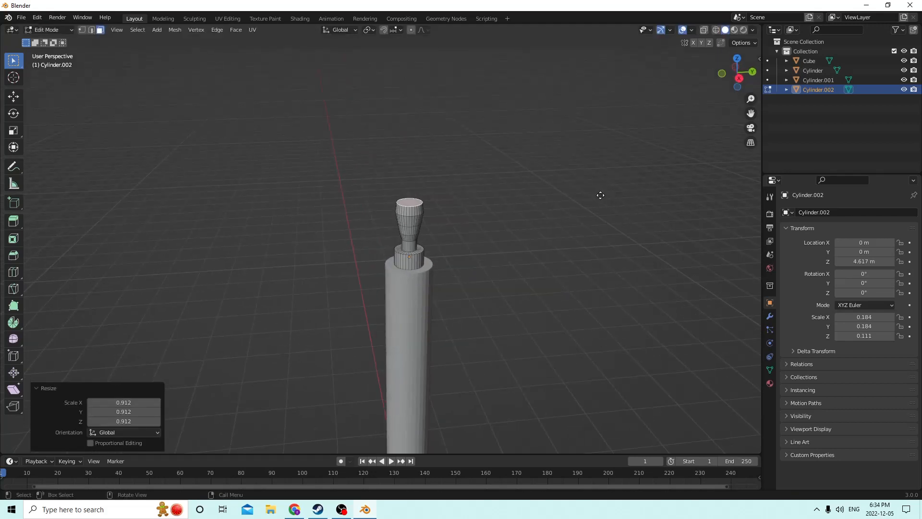
{"action": "key", "text": "e"}
{"action": "left_click", "coordinate": [602, 188]}
{"action": "key", "text": "s"}
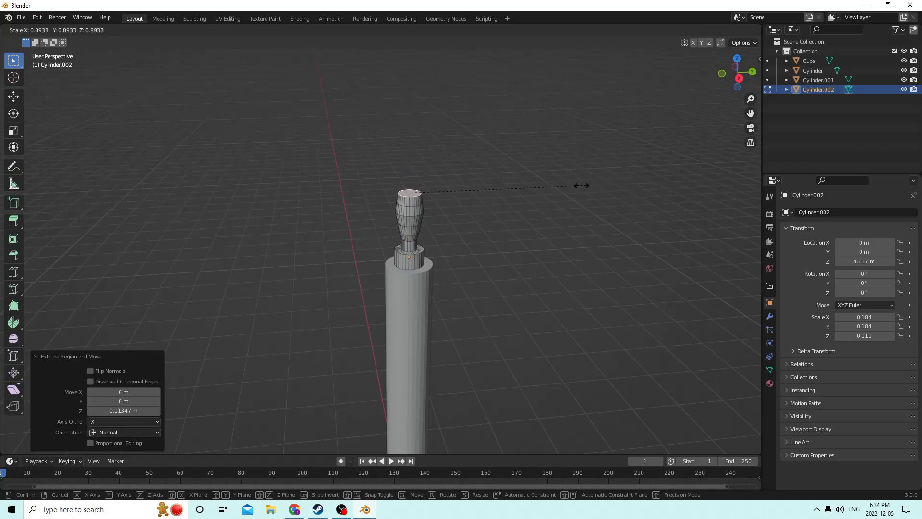
{"action": "left_click", "coordinate": [535, 186]}
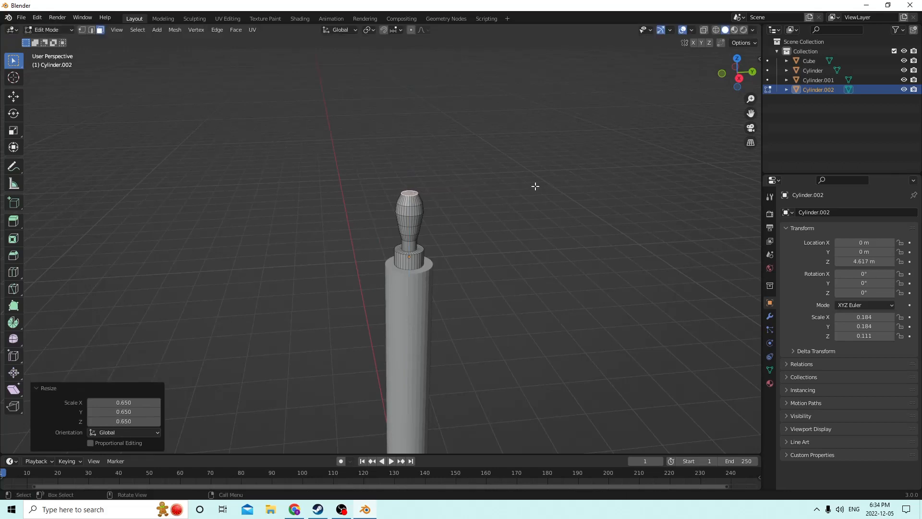
Extrude the top face about 0.053 m upward and scale it down sharply to form a rounded tip.
{"action": "key", "text": "e"}
{"action": "left_click", "coordinate": [535, 183]}
{"action": "key", "text": "s"}
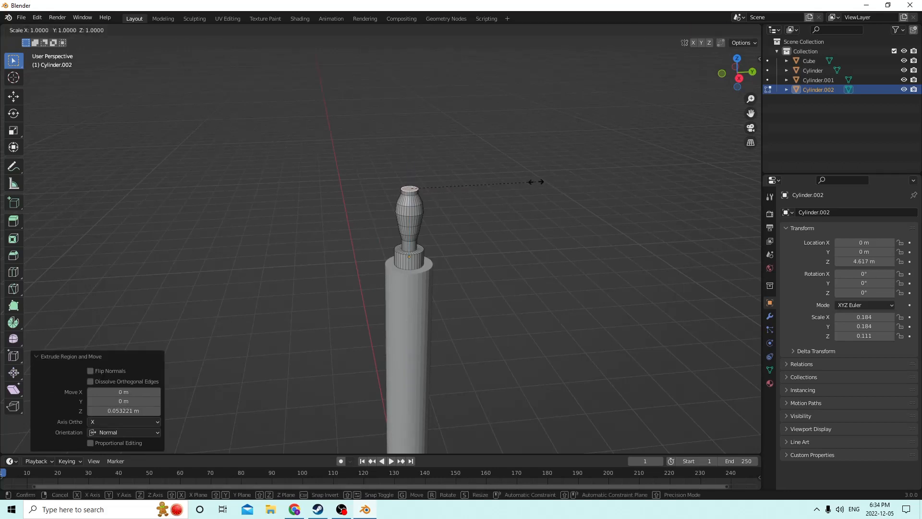
{"action": "left_click", "coordinate": [464, 179]}
Return to Object Mode and lower the cap by about 0.122 m to 4.4952 m in Z, sinking it into the column.
{"action": "middle_click_drag", "start_coordinate": [467, 179], "coordinate": [502, 172]}
{"action": "scroll", "coordinate": [562, 201], "scroll_direction": "down", "scroll_amount": 3}
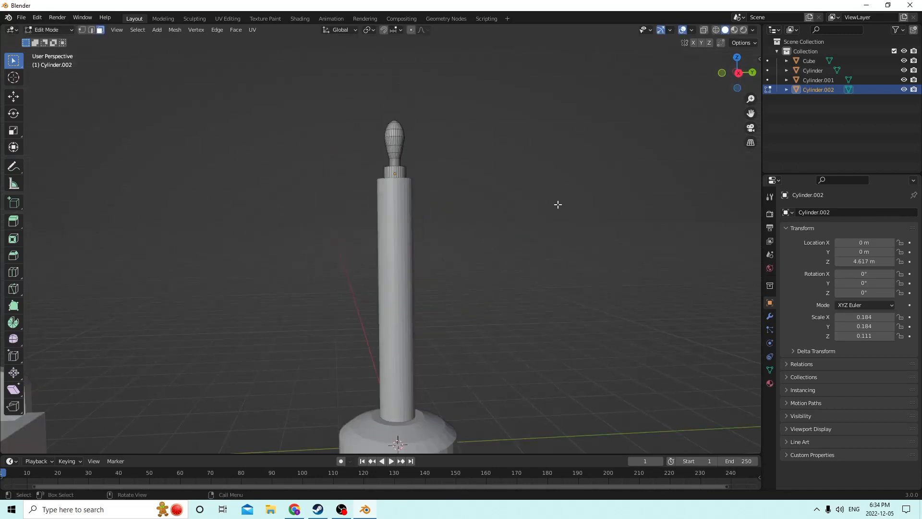
{"action": "middle_click_drag", "start_coordinate": [521, 217], "coordinate": [507, 227]}
{"action": "scroll", "coordinate": [497, 238], "scroll_direction": "up", "scroll_amount": 5}
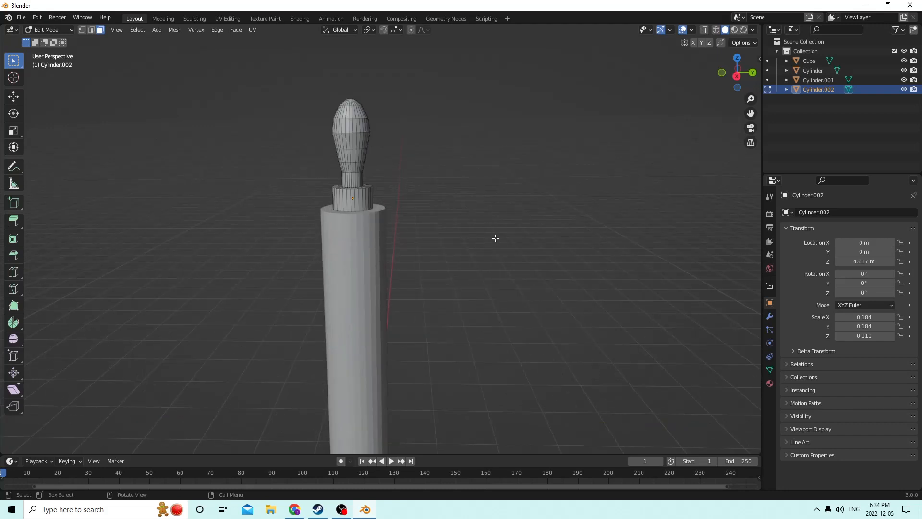
{"action": "key", "text": "Tab"}
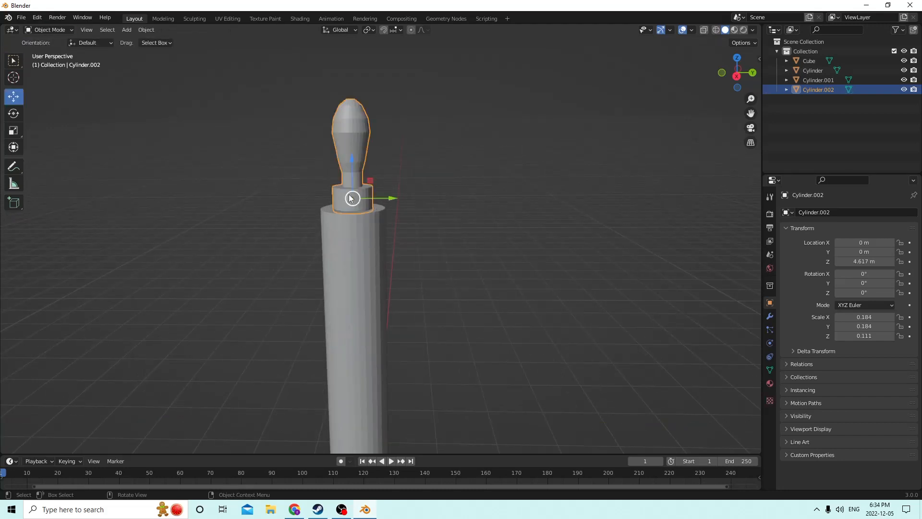
{"action": "middle_click_drag", "start_coordinate": [351, 198], "coordinate": [369, 209]}
{"action": "left_click", "coordinate": [410, 230]}
{"action": "left_click", "coordinate": [404, 228]}
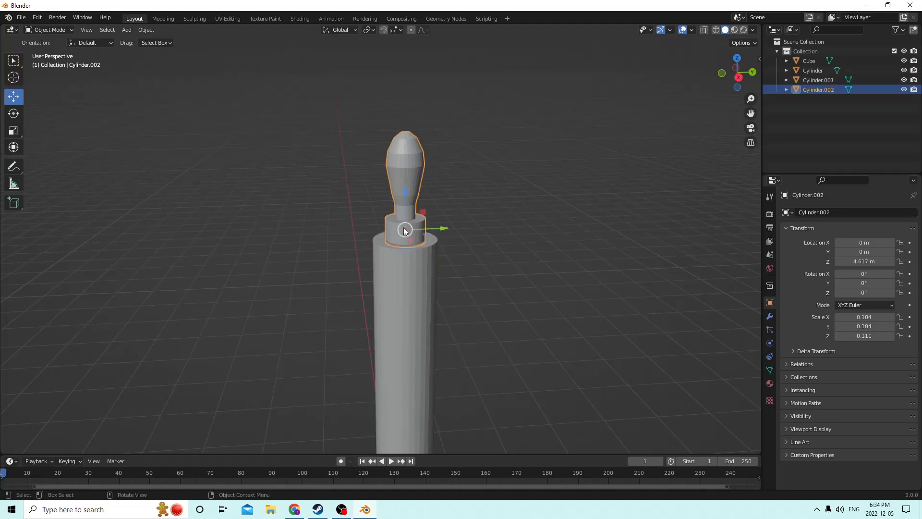
{"action": "middle_click_drag", "start_coordinate": [425, 227], "coordinate": [549, 186]}
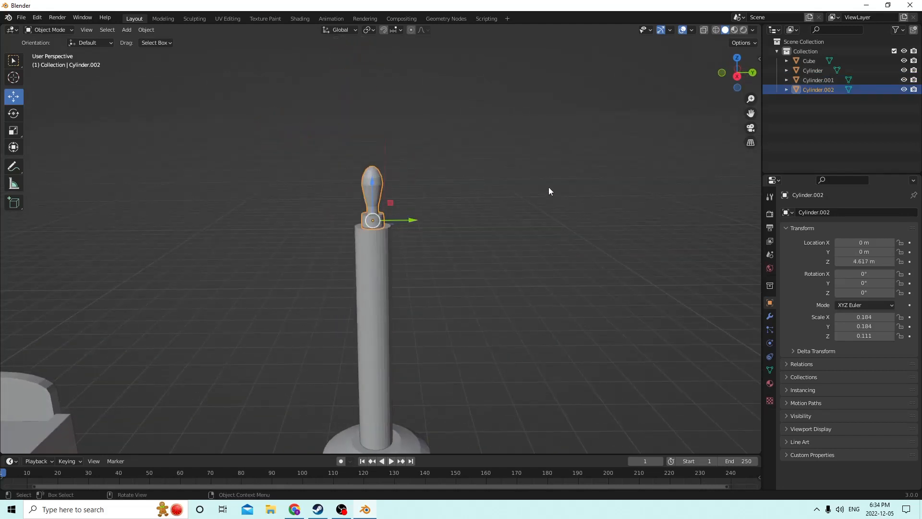
{"action": "middle_click_drag", "start_coordinate": [491, 198], "coordinate": [416, 250]}
{"action": "middle_click_drag", "start_coordinate": [367, 183], "coordinate": [373, 194]}
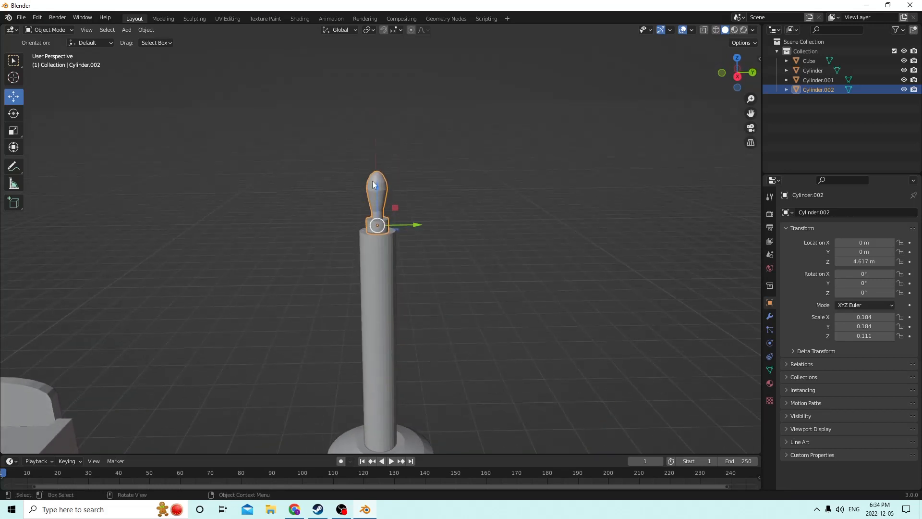
{"action": "left_click_drag", "start_coordinate": [376, 184], "coordinate": [377, 197]}
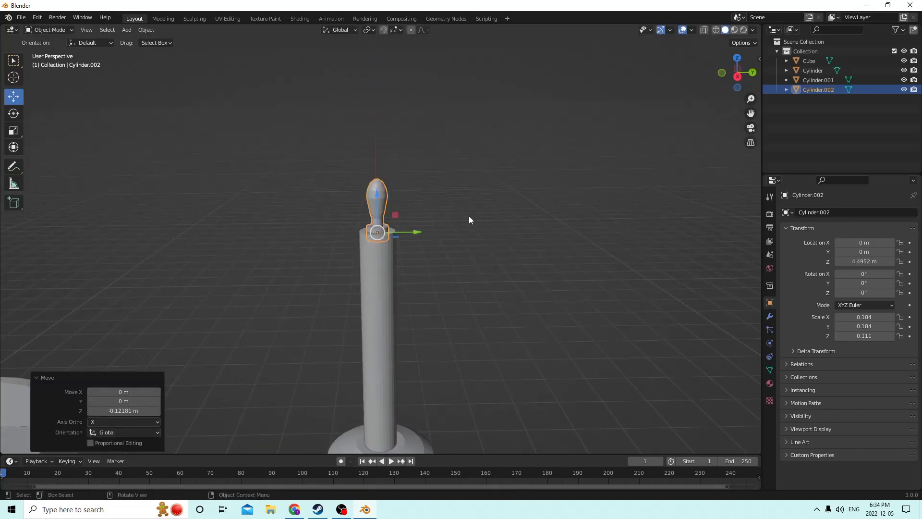
Duplicate the cap in place and apply a Bool Tool operation between the copy and the column.
{"action": "scroll", "coordinate": [405, 252], "scroll_direction": "up", "scroll_amount": 4}
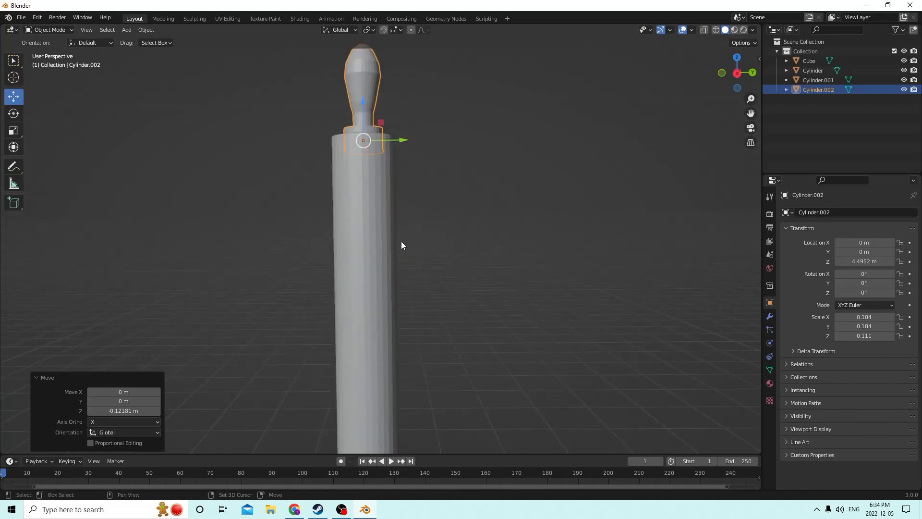
{"action": "key", "text": "shift+d"}
{"action": "key", "text": "Escape"}
{"action": "left_click", "coordinate": [363, 210], "text": "shift"}
{"action": "scroll", "coordinate": [365, 218], "scroll_direction": "down", "scroll_amount": 3}
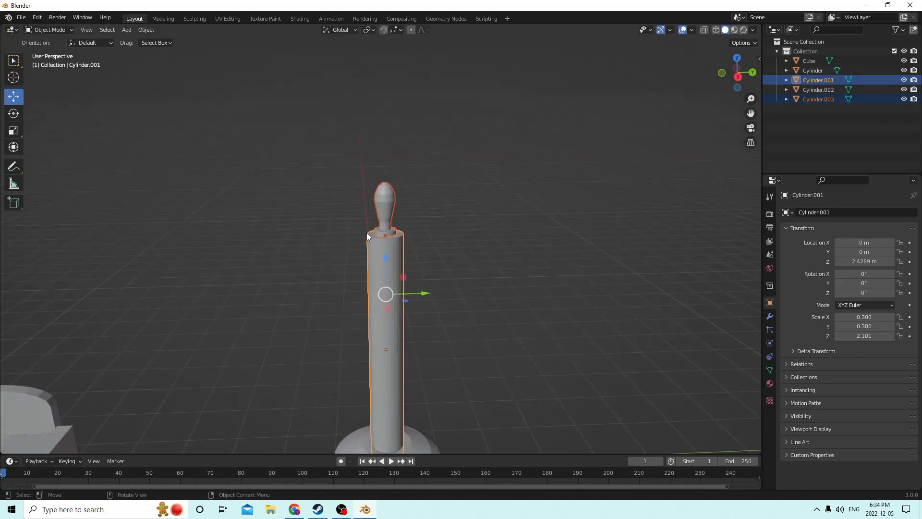
{"action": "left_click", "coordinate": [150, 33]}
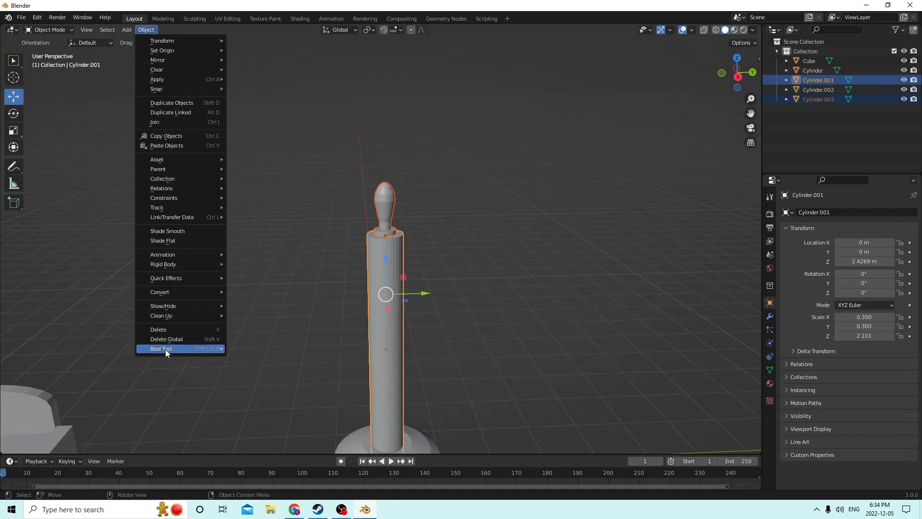
{"action": "mouse_move", "coordinate": [165, 350]}
{"action": "left_click", "coordinate": [252, 354]}
Try lifting the original cap off the column to examine the boolean result beneath it.
{"action": "middle_click_drag", "start_coordinate": [264, 291], "coordinate": [269, 264]}
{"action": "middle_click_drag", "start_coordinate": [337, 277], "coordinate": [327, 297]}
{"action": "left_click", "coordinate": [347, 229]}
{"action": "left_click_drag", "start_coordinate": [347, 215], "coordinate": [345, 141]}
{"action": "right_click", "coordinate": [344, 141]}
{"action": "middle_click_drag", "start_coordinate": [344, 140], "coordinate": [321, 143]}
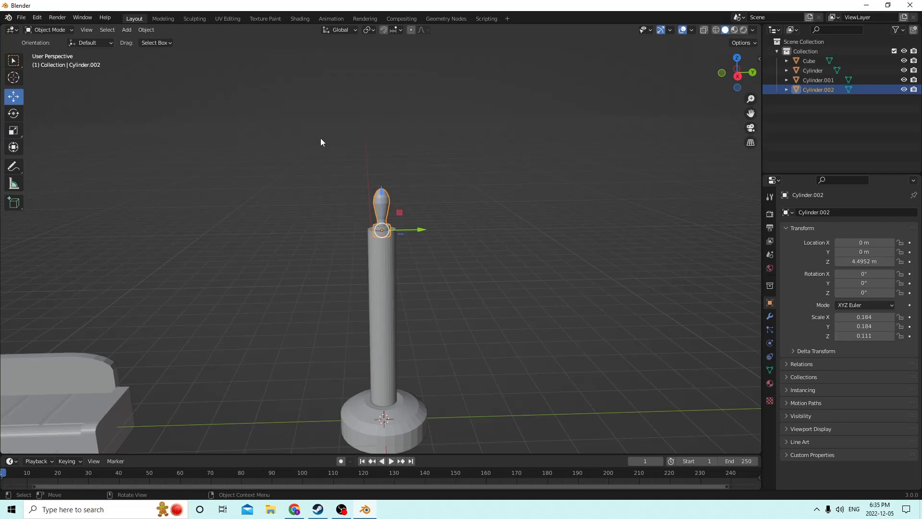
{"action": "middle_click_drag", "start_coordinate": [347, 145], "coordinate": [280, 205]}
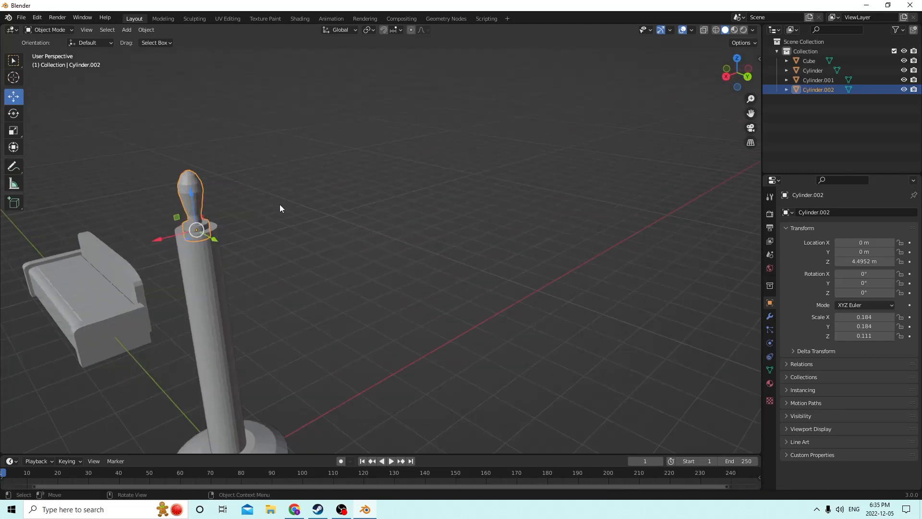
Add a mesh cylinder at the origin and raise it about 5.28 m in Z to the bulb-shaped cap.
{"action": "right_click", "coordinate": [345, 230]}
{"action": "middle_click_drag", "start_coordinate": [336, 147], "coordinate": [495, 177]}
{"action": "key", "text": "shift+a"}
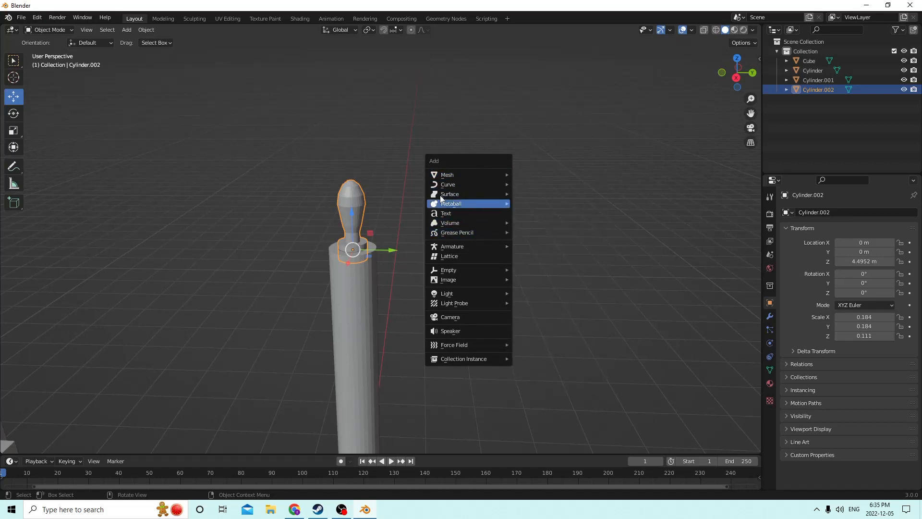
{"action": "mouse_move", "coordinate": [457, 175]}
{"action": "left_click", "coordinate": [519, 222]}
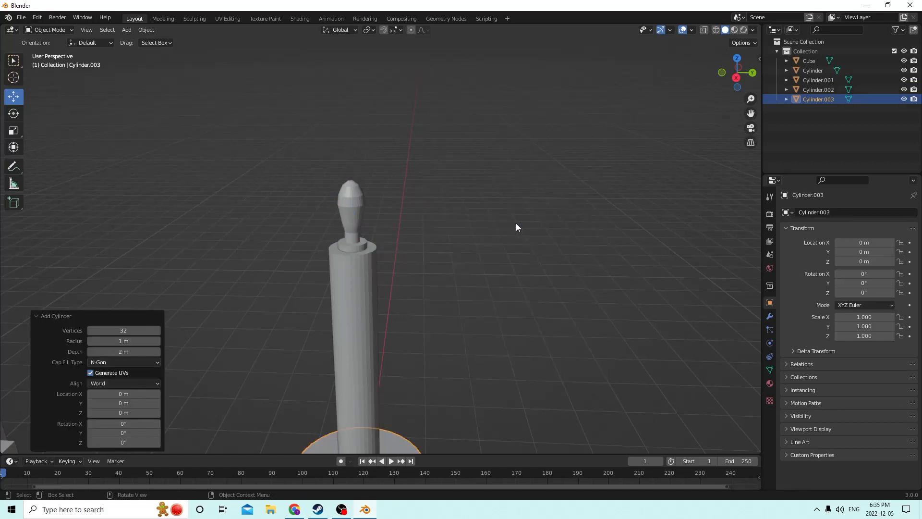
{"action": "middle_click_drag", "start_coordinate": [515, 223], "coordinate": [455, 207]}
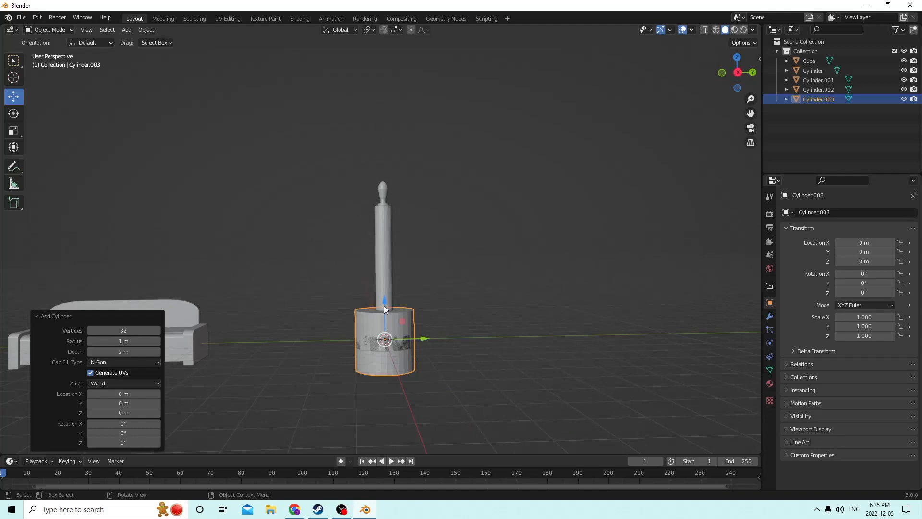
{"action": "left_click_drag", "start_coordinate": [384, 306], "coordinate": [385, 152]}
{"action": "middle_click_drag", "start_coordinate": [384, 153], "coordinate": [381, 185]}
Scale the new cylinder down uniformly to about 0.043 and stretch its Z scale to about 0.414 to form a thin rod.
{"action": "key", "text": "s"}
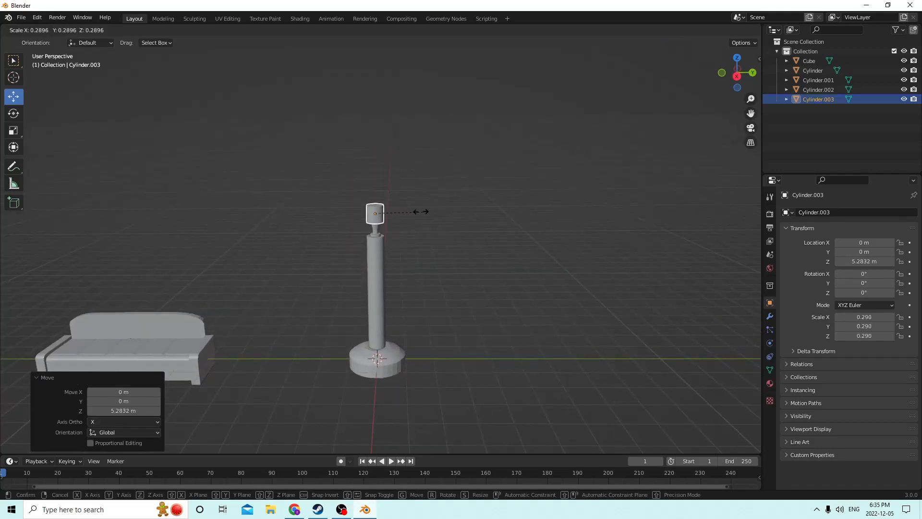
{"action": "left_click", "coordinate": [381, 211]}
{"action": "scroll", "coordinate": [399, 246], "scroll_direction": "up", "scroll_amount": 7}
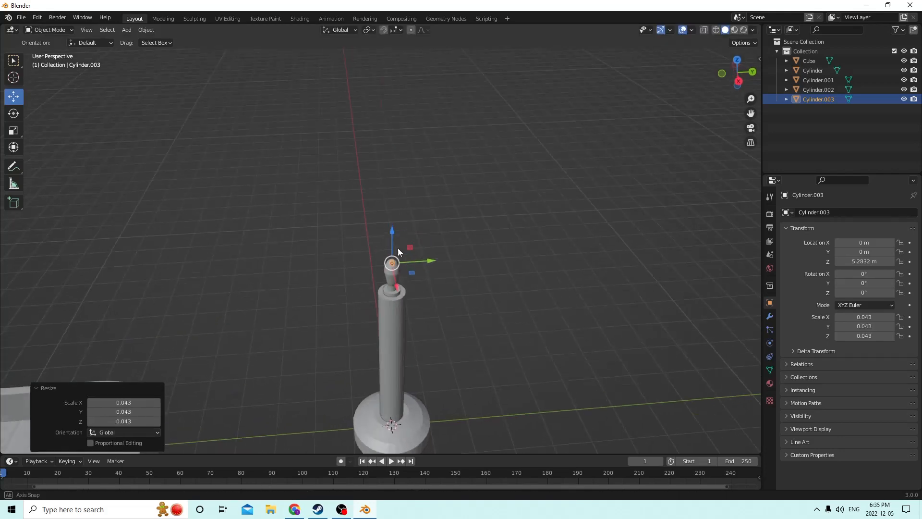
{"action": "middle_click_drag", "start_coordinate": [372, 209], "coordinate": [395, 220]}
{"action": "scroll", "coordinate": [395, 220], "scroll_direction": "down", "scroll_amount": 4}
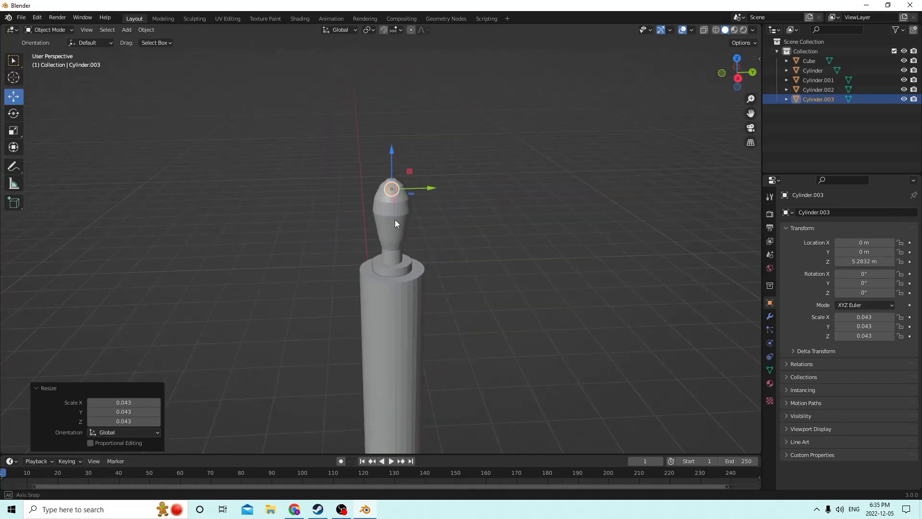
{"action": "left_click", "coordinate": [13, 130]}
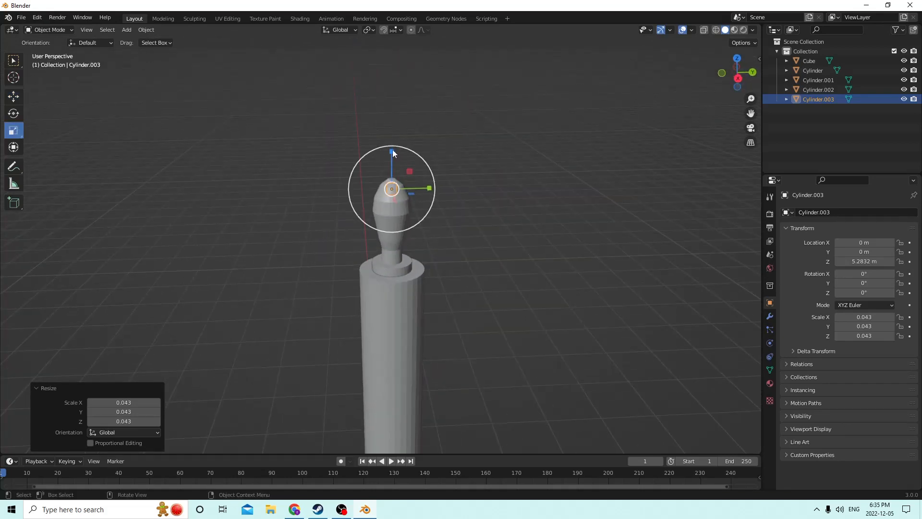
{"action": "left_click_drag", "start_coordinate": [392, 150], "coordinate": [406, 63]}
{"action": "left_click_drag", "start_coordinate": [391, 154], "coordinate": [391, 74]}
{"action": "mouse_move", "coordinate": [389, 98]}
{"action": "middle_mouse_down"}
{"action": "mouse_move", "coordinate": [388, 109]}
{"action": "mouse_move", "coordinate": [390, 93]}
{"action": "middle_mouse_up"}
Move the rod beside the cap at about -0.246 m in Y and lower it about 0.386 m to 4.8972 m in Z.
{"action": "left_click", "coordinate": [14, 96]}
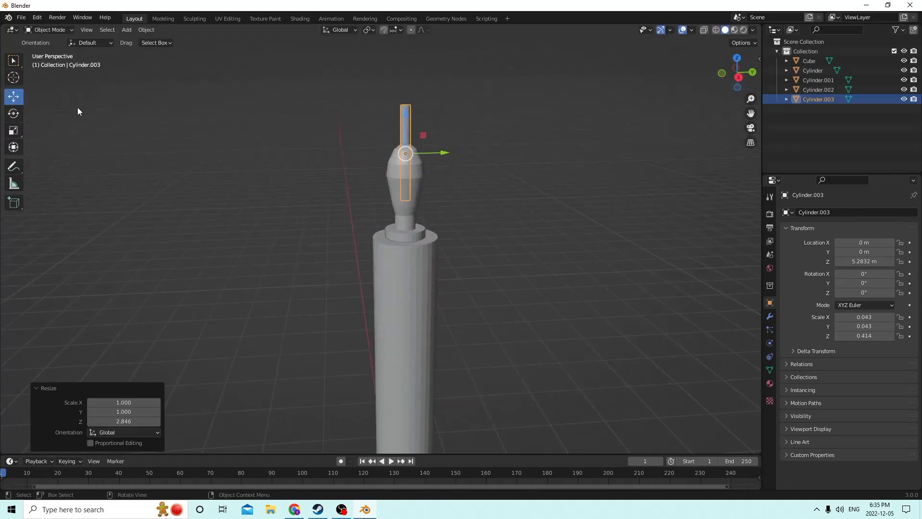
{"action": "left_click_drag", "start_coordinate": [437, 151], "coordinate": [405, 157]}
{"action": "left_click_drag", "start_coordinate": [379, 120], "coordinate": [379, 164]}
{"action": "mouse_move", "coordinate": [379, 165]}
{"action": "middle_mouse_down"}
{"action": "mouse_move", "coordinate": [359, 155]}
{"action": "mouse_move", "coordinate": [391, 162]}
{"action": "middle_mouse_up"}
{"action": "scroll", "coordinate": [381, 165], "scroll_direction": "up", "scroll_amount": 5}
{"action": "scroll", "coordinate": [383, 169], "scroll_direction": "down", "scroll_amount": 5}
Shrink the rod uniformly by a factor of about 0.784 and stretch it in Z to a scale of about 0.605.
{"action": "key", "text": "s"}
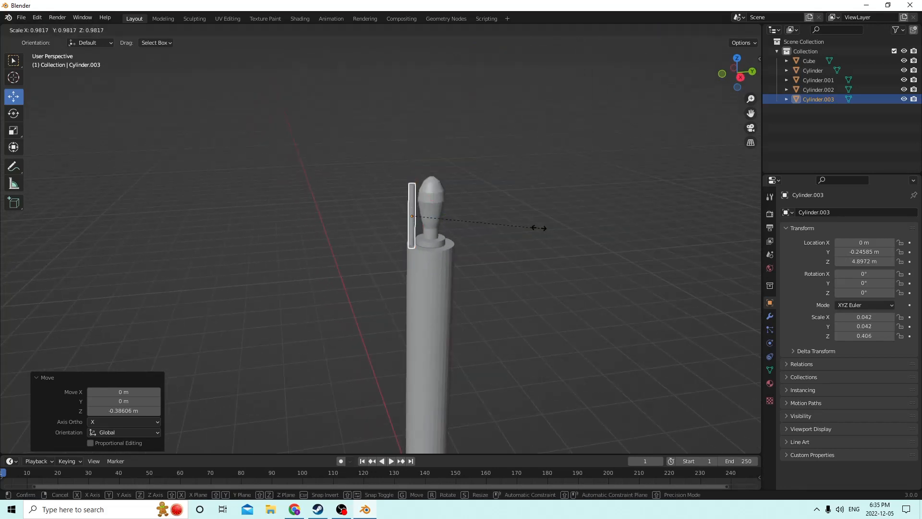
{"action": "left_click", "coordinate": [515, 224]}
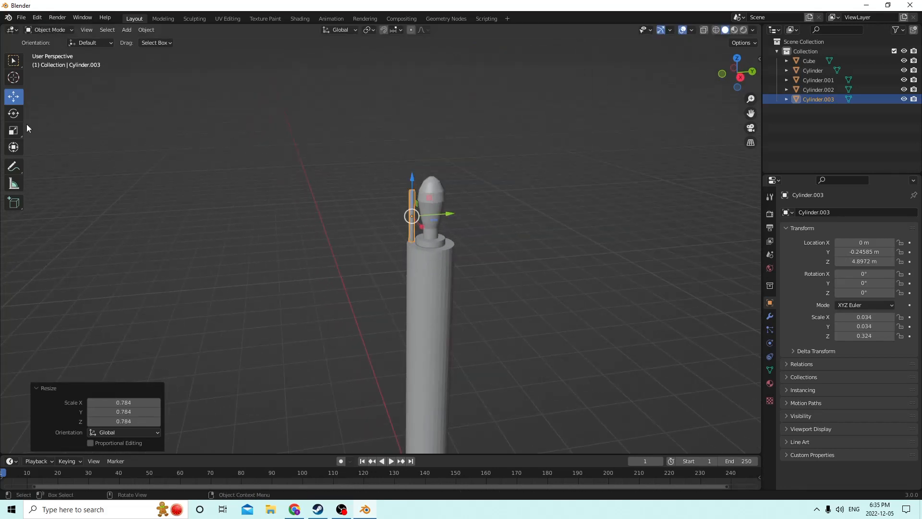
{"action": "left_click", "coordinate": [13, 132]}
{"action": "left_click_drag", "start_coordinate": [412, 180], "coordinate": [412, 143]}
{"action": "scroll", "coordinate": [402, 159], "scroll_direction": "up", "scroll_amount": 3}
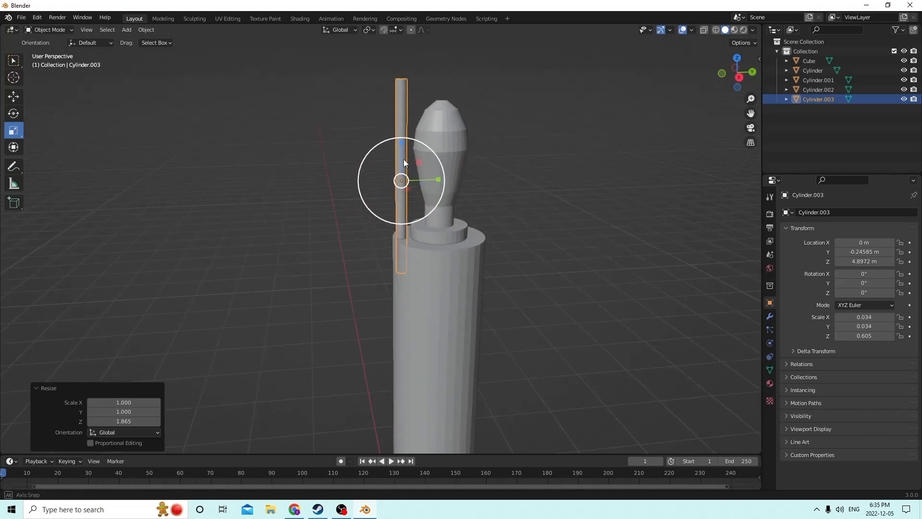
{"action": "mouse_move", "coordinate": [403, 160]}
{"action": "middle_mouse_down"}
{"action": "mouse_move", "coordinate": [393, 158]}
{"action": "mouse_move", "coordinate": [405, 166]}
{"action": "middle_mouse_up"}
Thin the rod to about 0.020 in X and Y and lengthen it to a Z scale of about 0.491.
{"action": "key", "text": "s"}
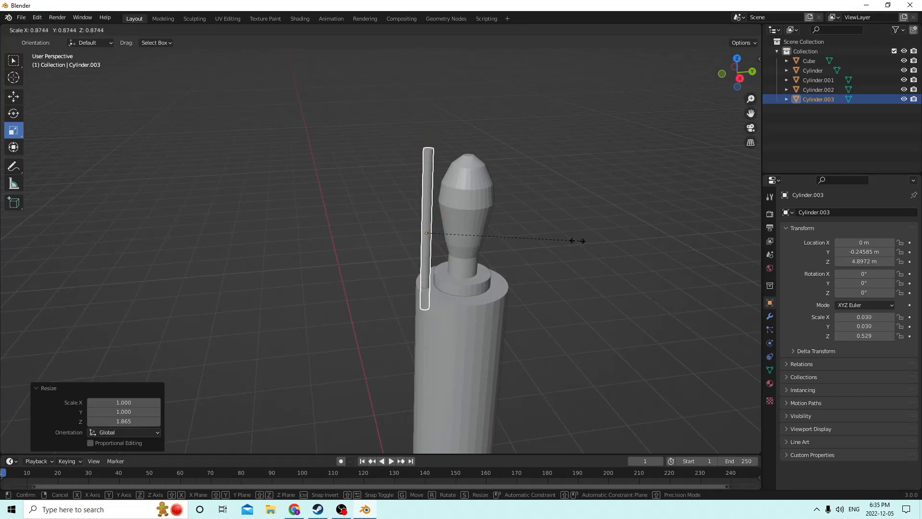
{"action": "left_click", "coordinate": [526, 235]}
{"action": "middle_click_drag", "start_coordinate": [525, 232], "coordinate": [528, 222]}
{"action": "key", "text": "s"}
{"action": "key", "text": "z"}
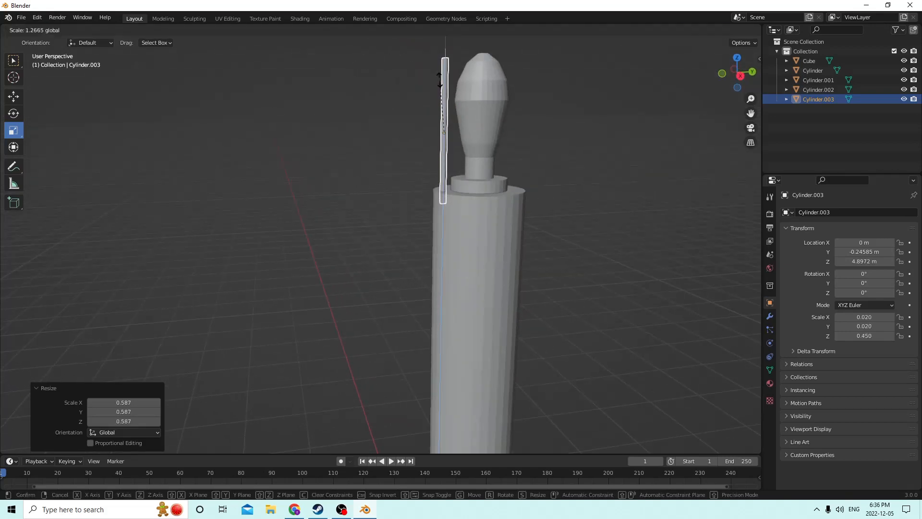
{"action": "left_click", "coordinate": [438, 75]}
{"action": "middle_click_drag", "start_coordinate": [438, 77], "coordinate": [417, 104]}
{"action": "scroll", "coordinate": [436, 106], "scroll_direction": "down", "scroll_amount": 2}
{"action": "middle_click_drag", "start_coordinate": [412, 156], "coordinate": [410, 189]}
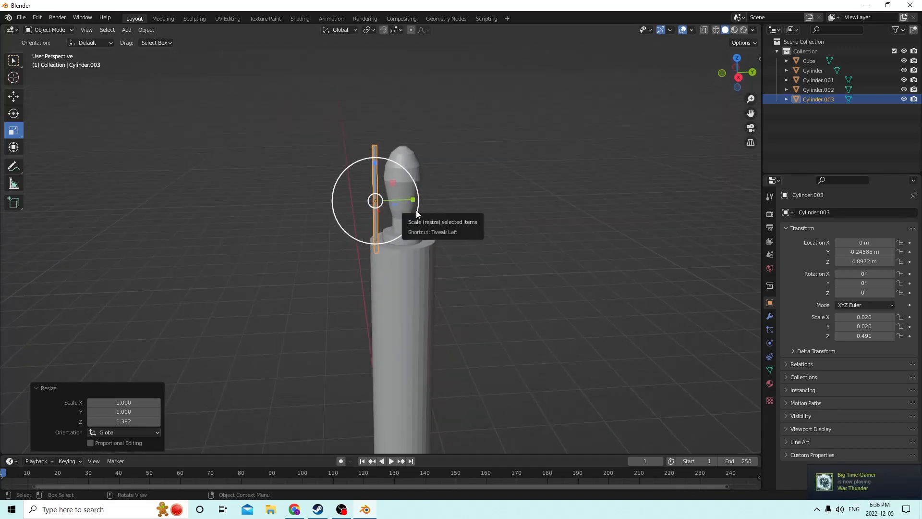
Duplicate the rod in place and set the copy's Y location to 0.245847 m, on the opposite side of the cap.
{"action": "key", "text": "shift+d"}
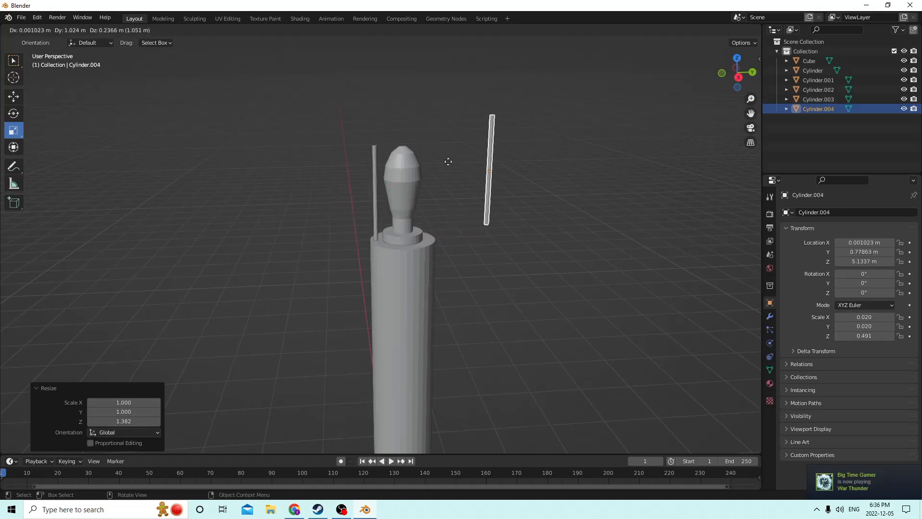
{"action": "right_click", "coordinate": [449, 161]}
{"action": "middle_click_drag", "start_coordinate": [439, 170], "coordinate": [422, 190]}
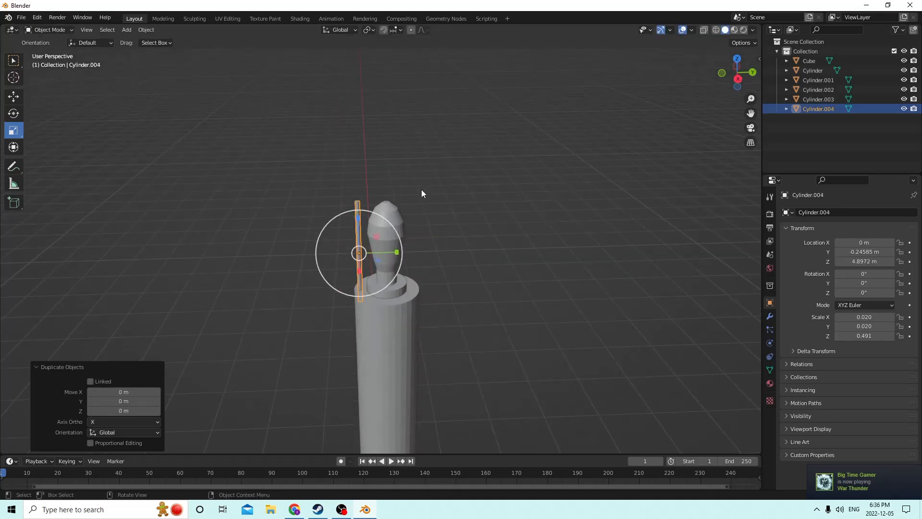
{"action": "left_click", "coordinate": [863, 252]}
{"action": "left_click", "coordinate": [839, 252]}
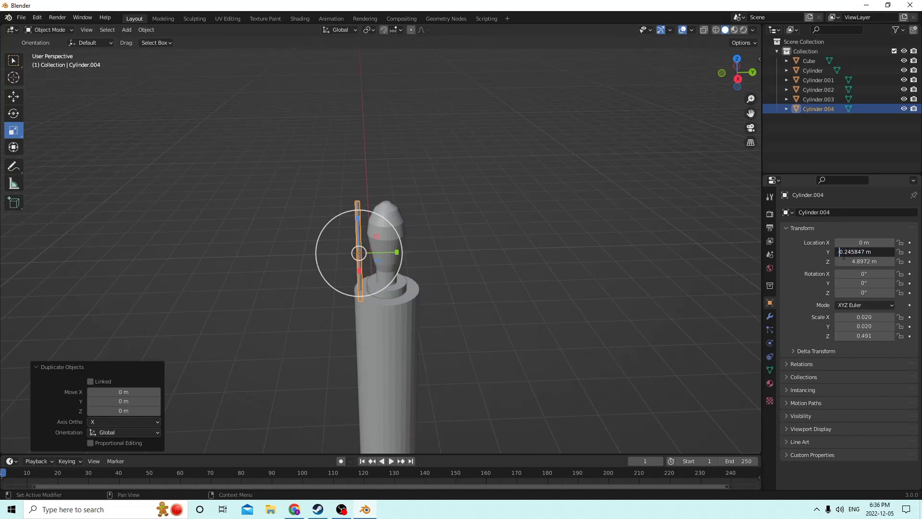
{"action": "key", "text": "Return"}
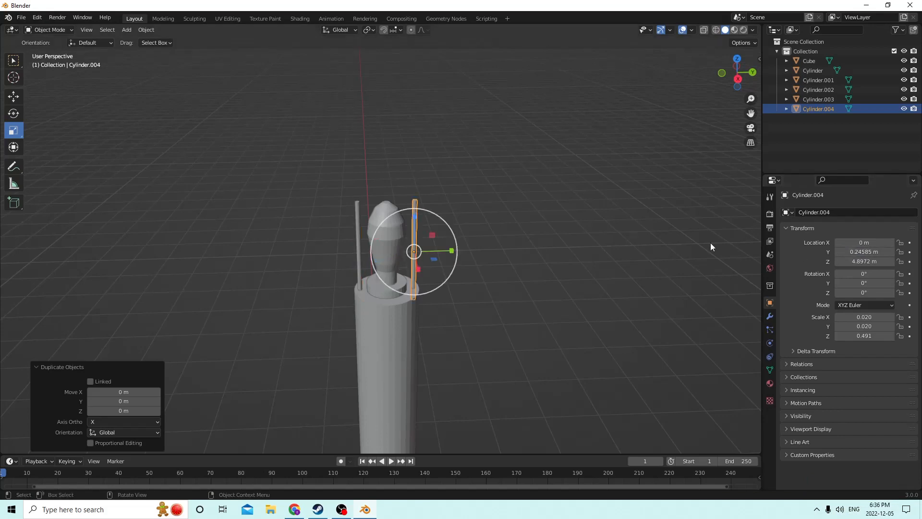
{"action": "middle_click_drag", "start_coordinate": [711, 243], "coordinate": [469, 201]}
{"action": "left_click", "coordinate": [577, 212]}
{"action": "scroll", "coordinate": [542, 215], "scroll_direction": "up", "scroll_amount": 3}
{"action": "scroll", "coordinate": [538, 198], "scroll_direction": "down", "scroll_amount": 3}
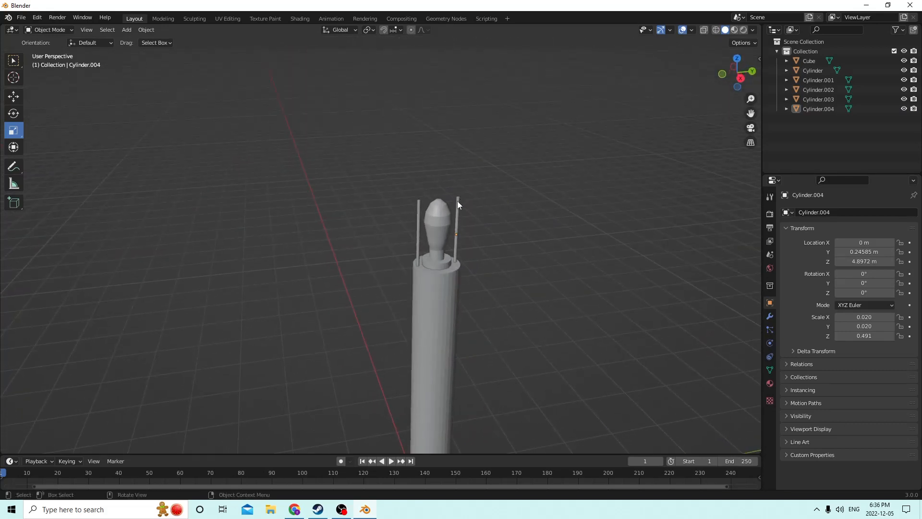
Duplicate the second rod in place and set the copy's Y location to 0 m.
{"action": "left_click", "coordinate": [459, 208]}
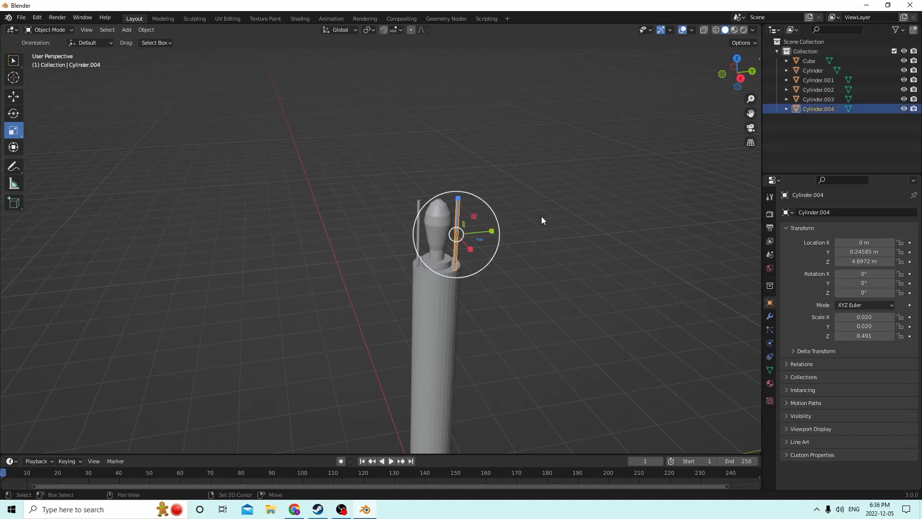
{"action": "key", "text": "shift+d"}
{"action": "key", "text": "Escape"}
{"action": "middle_click_drag", "start_coordinate": [593, 187], "coordinate": [567, 214]}
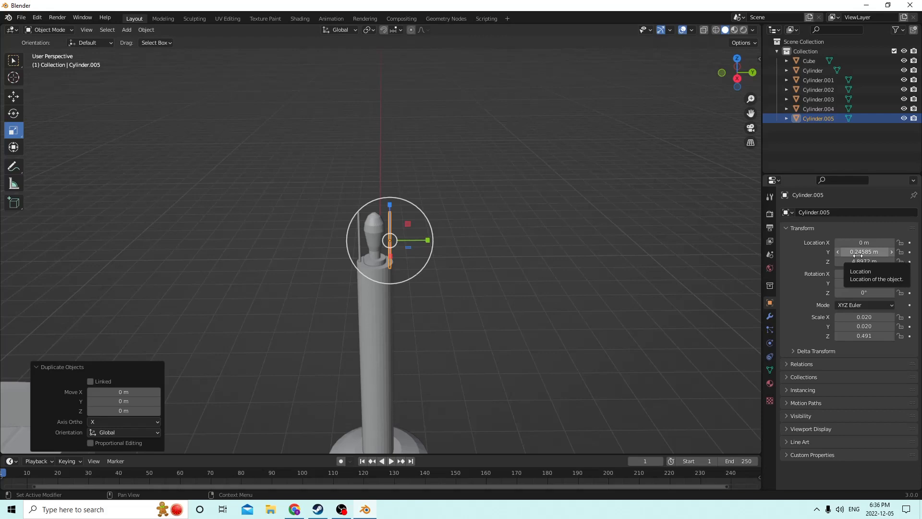
{"action": "left_click", "coordinate": [858, 255]}
{"action": "type", "text": "0"}
{"action": "key", "text": "Return"}
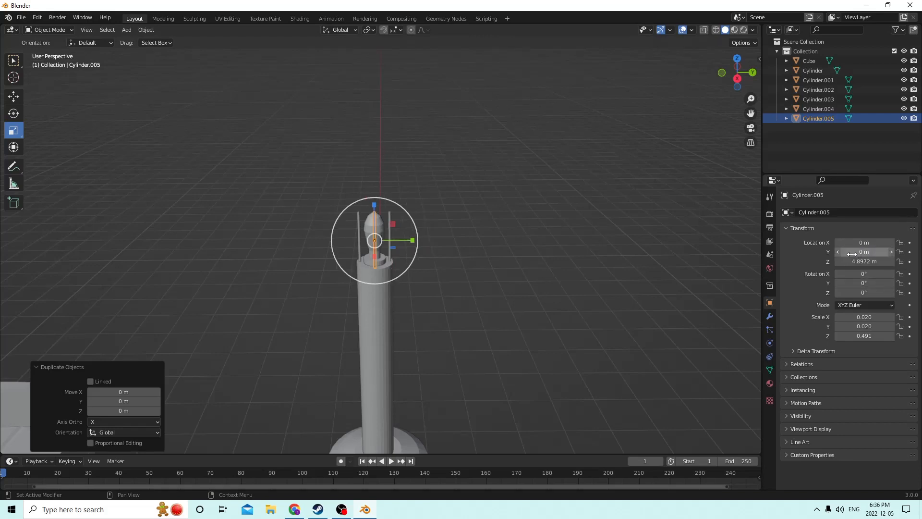
Resize the centred copy into a thicker cylinder with a scale of about 0.223 in X and Y and 1.204 in Z.
{"action": "middle_click_drag", "start_coordinate": [534, 202], "coordinate": [518, 153]}
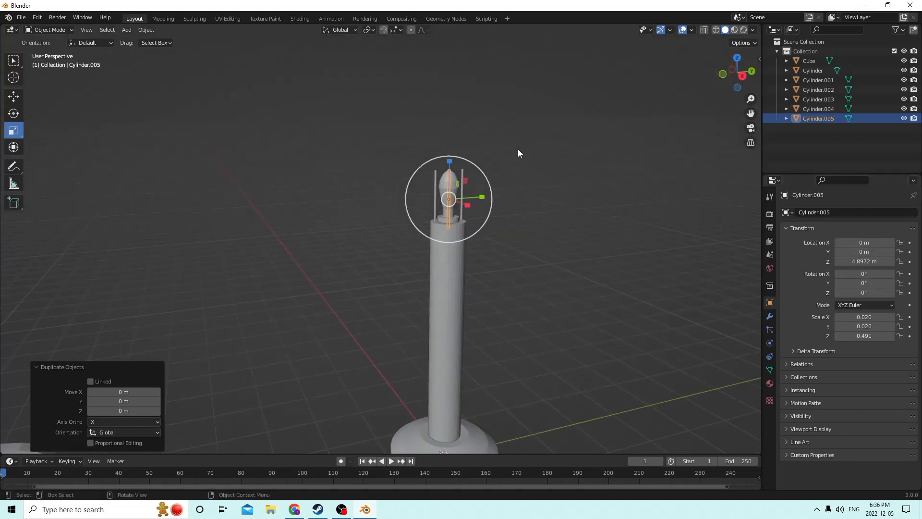
{"action": "key", "text": "s"}
{"action": "left_click", "coordinate": [658, 158]}
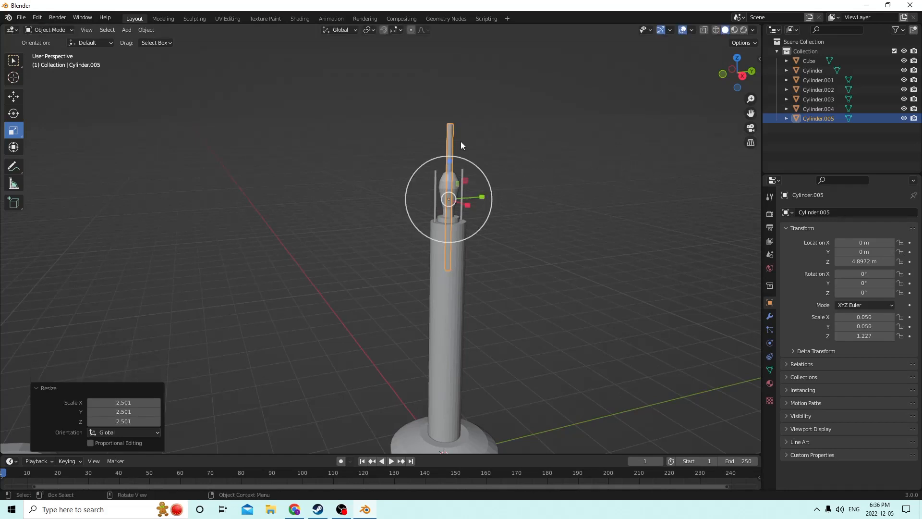
{"action": "key", "text": "s"}
{"action": "key", "text": "z"}
{"action": "left_click", "coordinate": [451, 192]}
{"action": "key", "text": "s"}
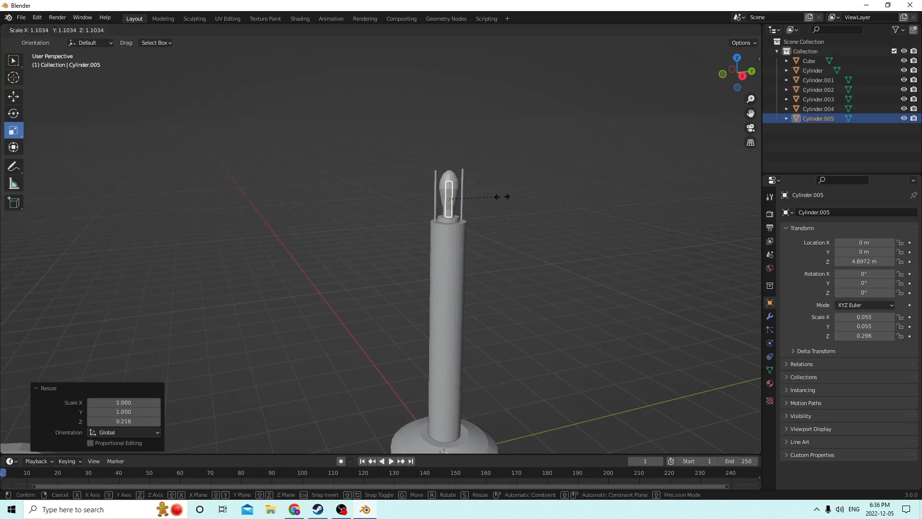
{"action": "left_click", "coordinate": [656, 195]}
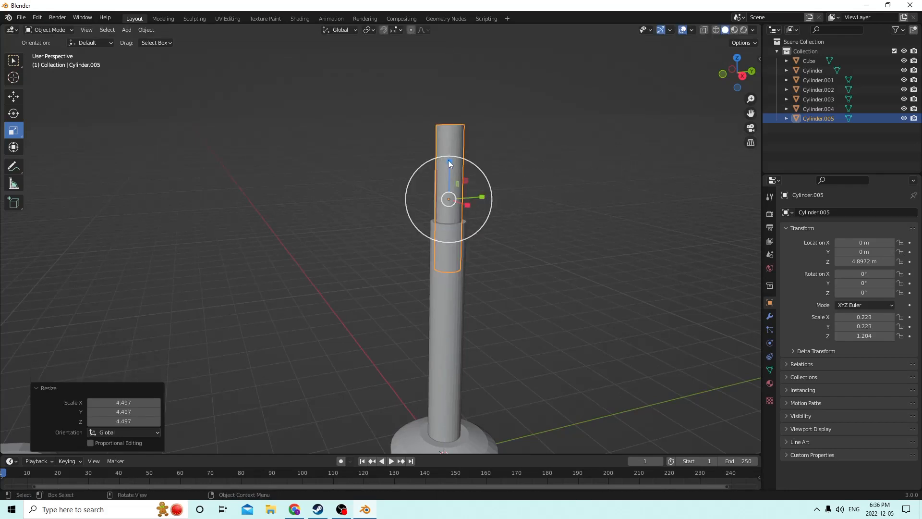
Flatten the centred cylinder in Z and enlarge it by about 1.226 into a disc scaled 0.274 in X and Y.
{"action": "key", "text": "s"}
{"action": "key", "text": "z"}
{"action": "left_click", "coordinate": [449, 194]}
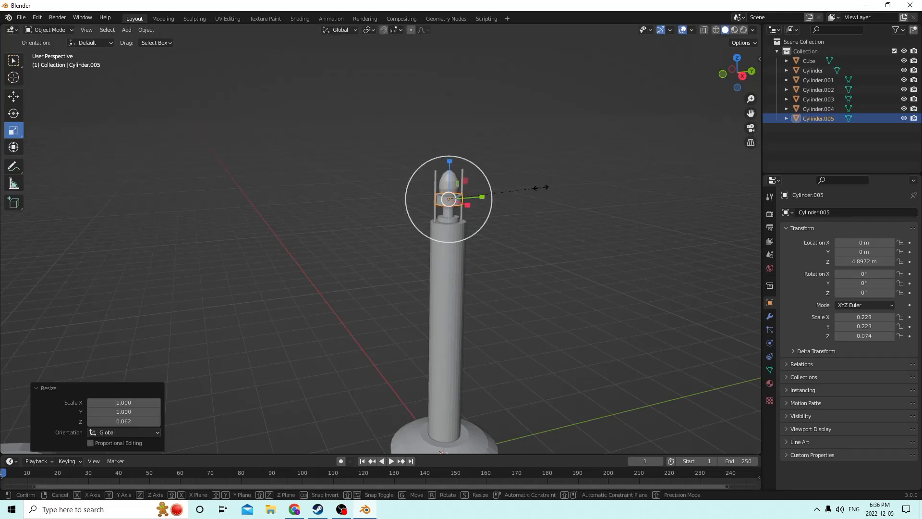
{"action": "key", "text": "s"}
{"action": "left_click", "coordinate": [557, 185]}
{"action": "scroll", "coordinate": [460, 143], "scroll_direction": "up", "scroll_amount": 3}
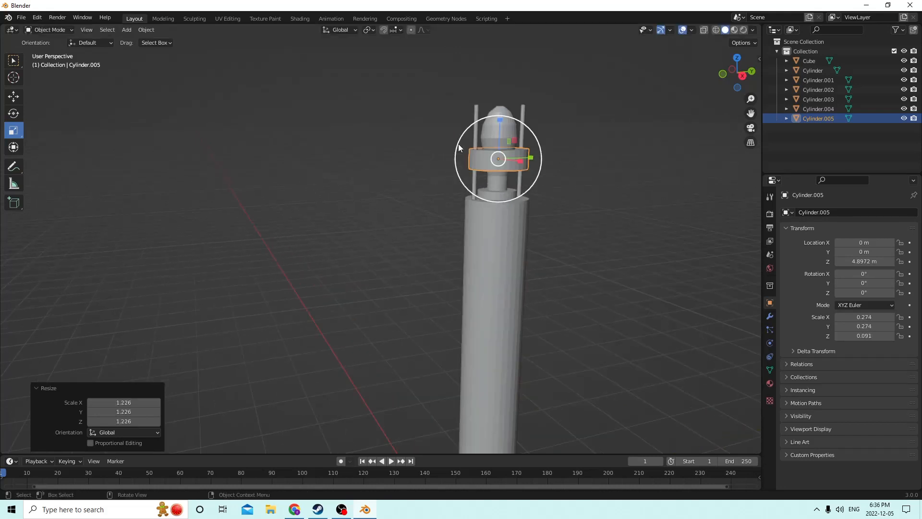
Raise the disc about 0.414 m to the rods' upper ends and flatten it to a Z scale of about 0.020.
{"action": "left_click", "coordinate": [14, 97]}
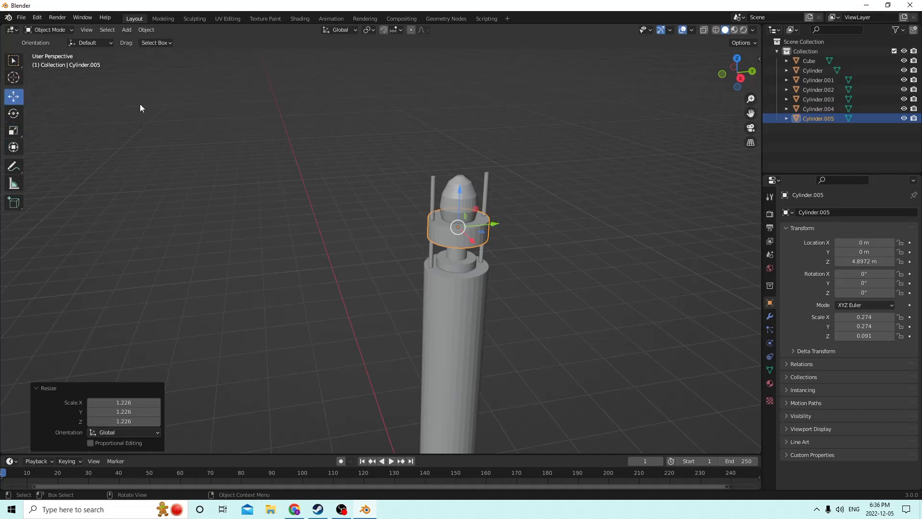
{"action": "middle_click_drag", "start_coordinate": [140, 107], "coordinate": [252, 114]}
{"action": "left_click_drag", "start_coordinate": [295, 140], "coordinate": [292, 93]}
{"action": "middle_click_drag", "start_coordinate": [292, 93], "coordinate": [310, 96]}
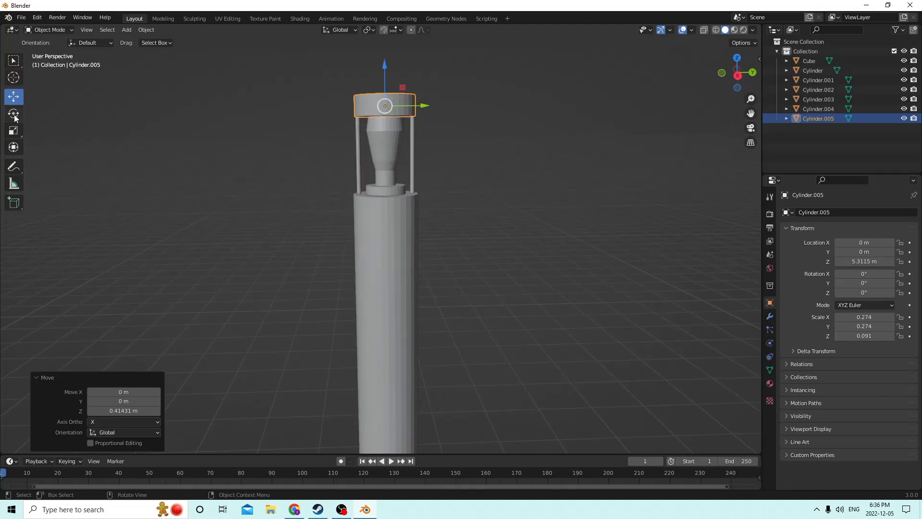
{"action": "left_click", "coordinate": [13, 130]}
{"action": "left_click_drag", "start_coordinate": [383, 72], "coordinate": [384, 99]}
{"action": "middle_click_drag", "start_coordinate": [384, 99], "coordinate": [380, 119]}
Raise the thin disc to about 5.372 m in Z so that it covers the tips of both rods.
{"action": "left_click", "coordinate": [19, 94]}
{"action": "middle_click_drag", "start_coordinate": [229, 112], "coordinate": [232, 102]}
{"action": "left_click_drag", "start_coordinate": [394, 64], "coordinate": [395, 53]}
{"action": "middle_click_drag", "start_coordinate": [396, 54], "coordinate": [386, 100]}
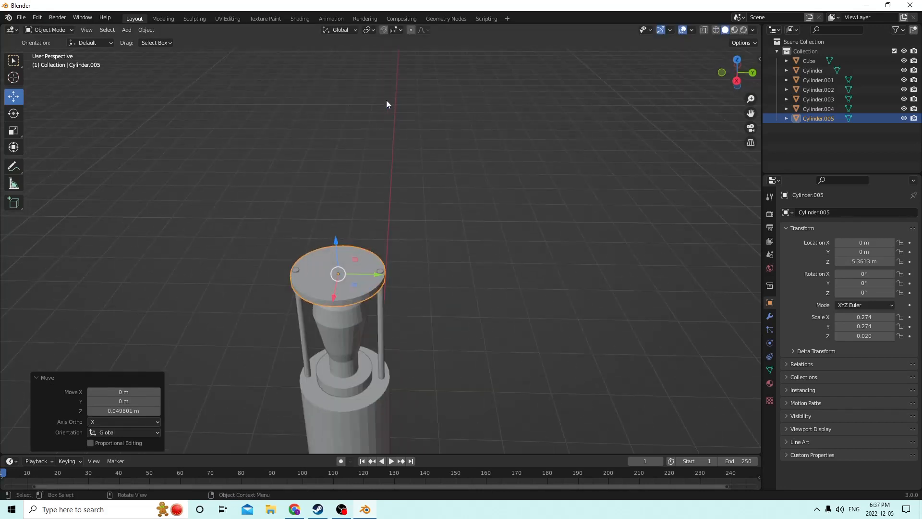
{"action": "left_click_drag", "start_coordinate": [336, 243], "coordinate": [335, 239]}
{"action": "middle_click_drag", "start_coordinate": [334, 239], "coordinate": [367, 215]}
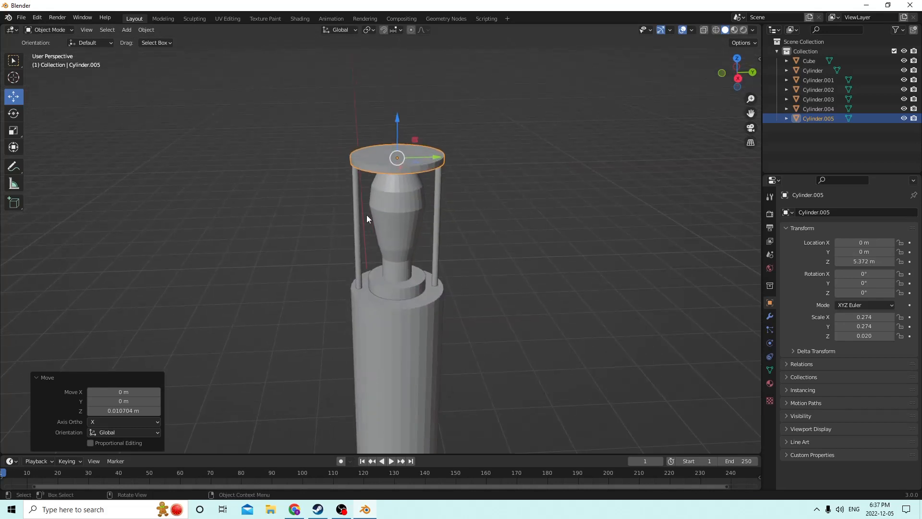
Duplicate the thin disc in place and shrink the copy uniformly by a factor of about 0.751.
{"action": "key", "text": "shift+d"}
{"action": "right_click", "coordinate": [429, 167]}
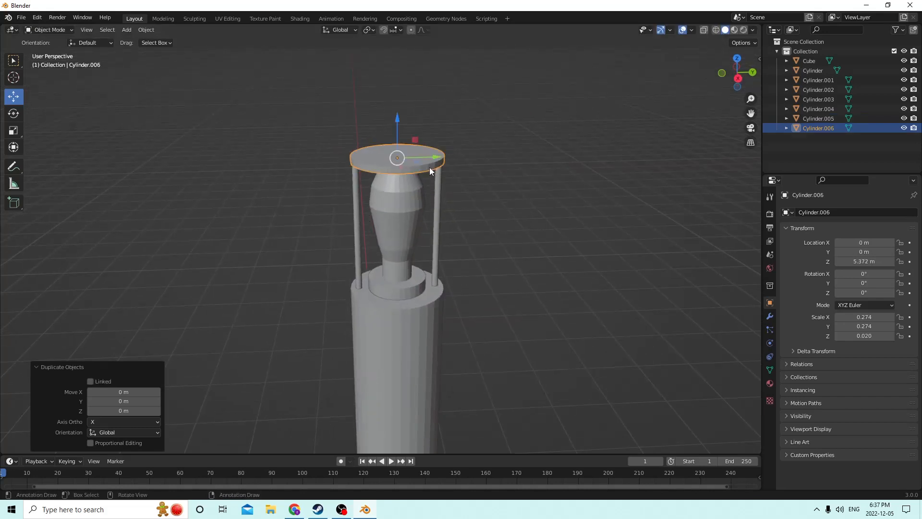
{"action": "key", "text": "s"}
{"action": "left_click", "coordinate": [550, 167]}
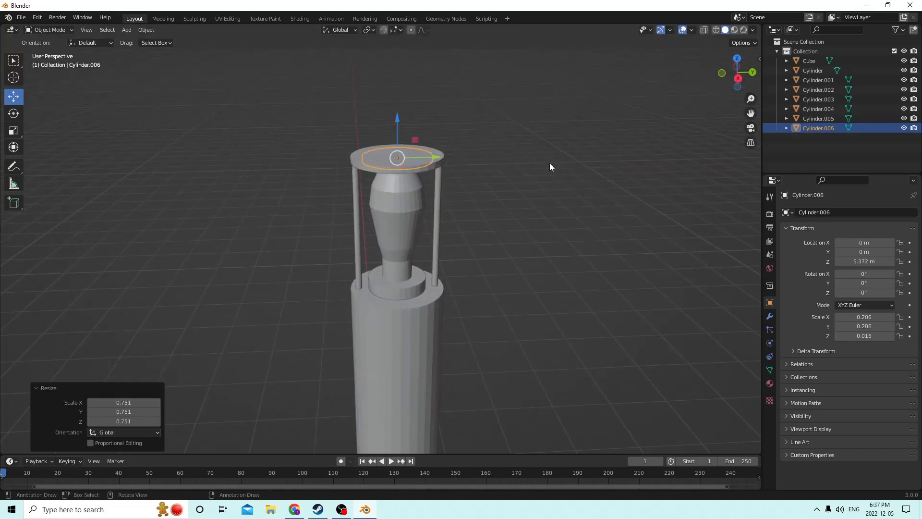
Thicken the smaller disc in Z and enlarge it by about 1.151, giving scales of 0.237 in X and Y and 0.113 in Z.
{"action": "left_click", "coordinate": [14, 130]}
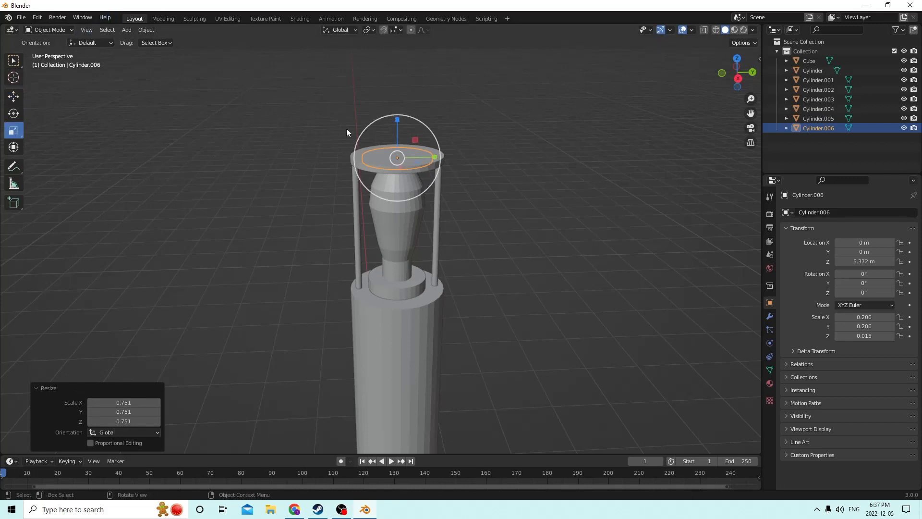
{"action": "left_click_drag", "start_coordinate": [396, 122], "coordinate": [402, 413]}
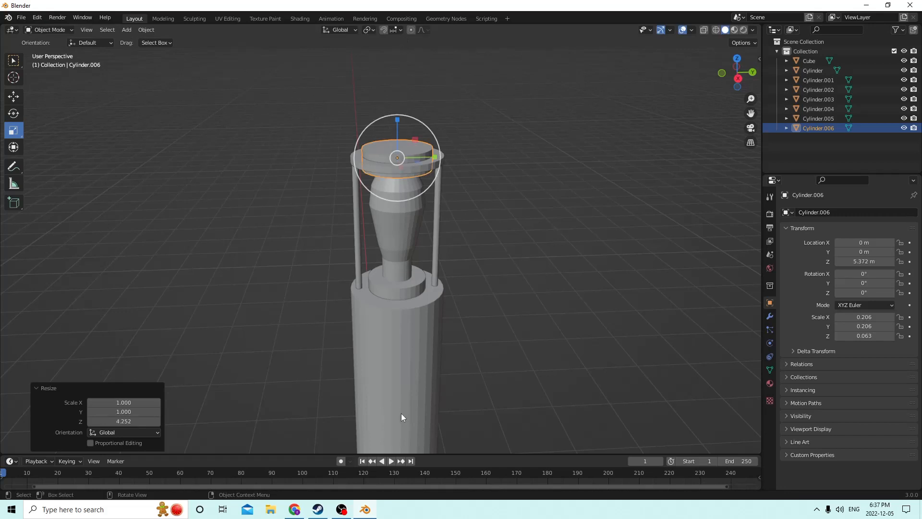
{"action": "left_click_drag", "start_coordinate": [396, 120], "coordinate": [397, 98]}
{"action": "key", "text": "s"}
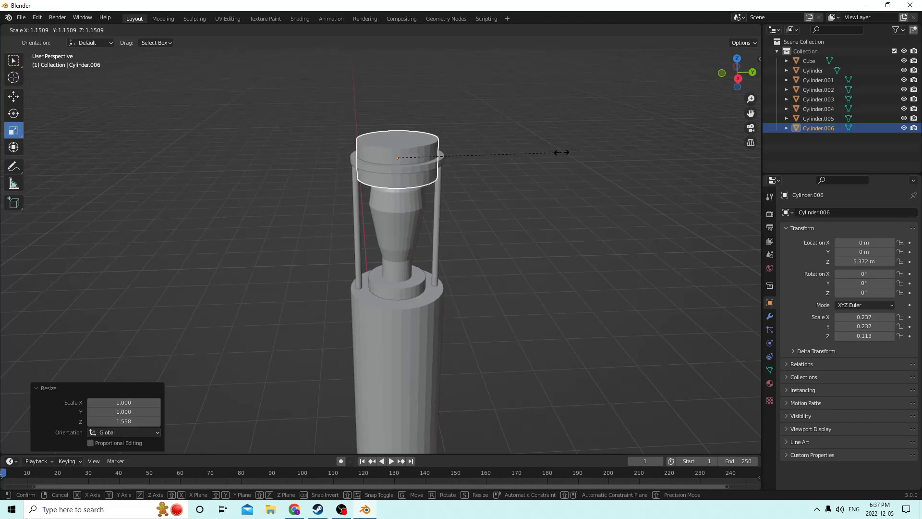
{"action": "left_click", "coordinate": [560, 151]}
{"action": "mouse_move", "coordinate": [552, 166]}
{"action": "middle_mouse_down"}
{"action": "mouse_move", "coordinate": [569, 182]}
{"action": "mouse_move", "coordinate": [560, 156]}
{"action": "mouse_move", "coordinate": [542, 157]}
{"action": "middle_mouse_up"}
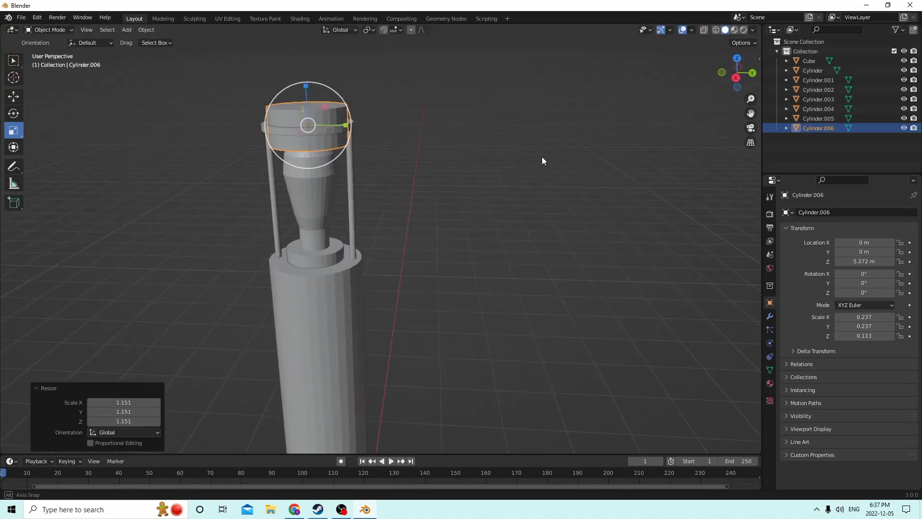
Cut the inner cylinder out of the thin disc with a Bool Tool Auto Boolean Difference to form a ring.
{"action": "left_click", "coordinate": [285, 137], "text": "shift"}
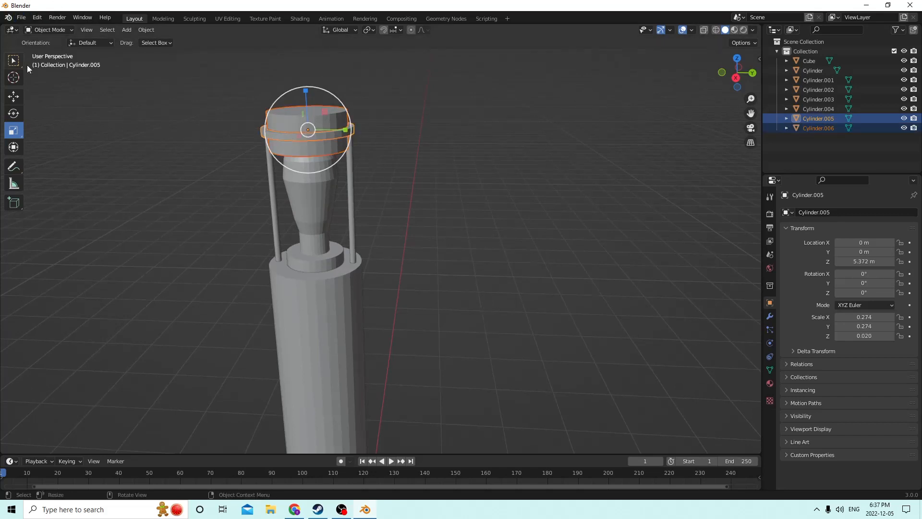
{"action": "left_click", "coordinate": [146, 30]}
{"action": "mouse_move", "coordinate": [159, 348]}
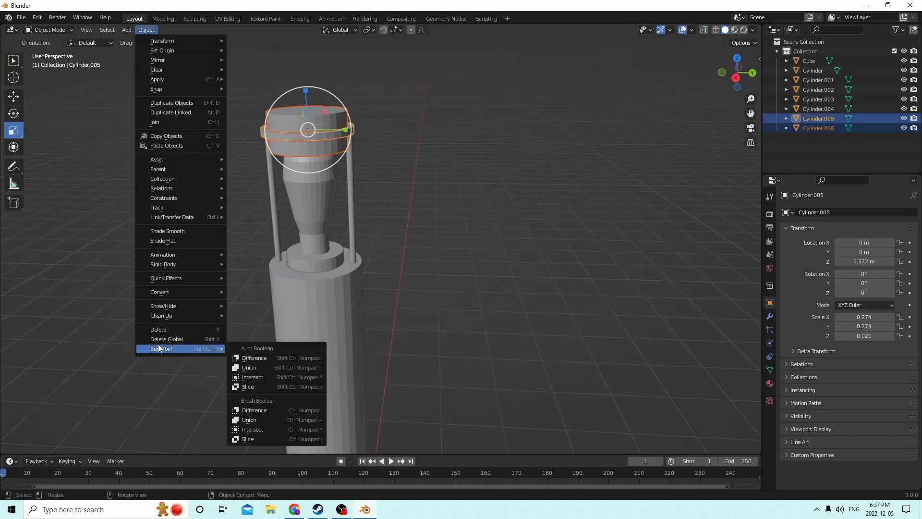
{"action": "left_click", "coordinate": [276, 359]}
{"action": "middle_click_drag", "start_coordinate": [306, 345], "coordinate": [339, 292]}
{"action": "left_click", "coordinate": [488, 226]}
{"action": "middle_click_drag", "start_coordinate": [488, 226], "coordinate": [492, 216]}
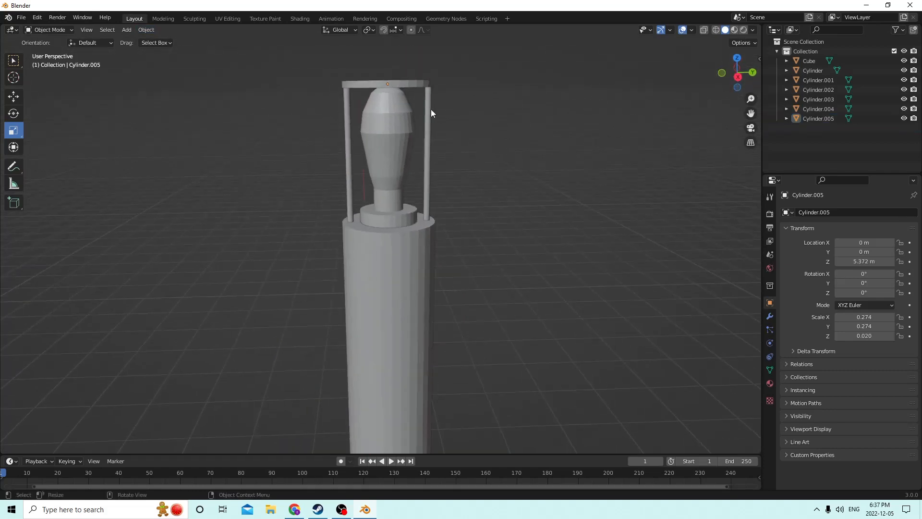
Inspect how the two side rods meet the ring and the column, from close up and farther away.
{"action": "left_click", "coordinate": [430, 121]}
{"action": "middle_click_drag", "start_coordinate": [431, 120], "coordinate": [400, 162]}
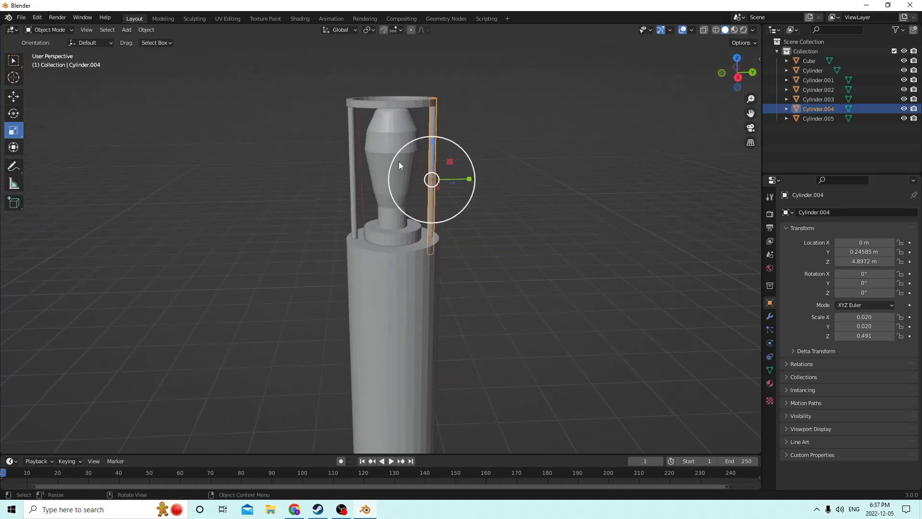
{"action": "scroll", "coordinate": [399, 162], "scroll_direction": "down", "scroll_amount": 4}
{"action": "left_click", "coordinate": [476, 300]}
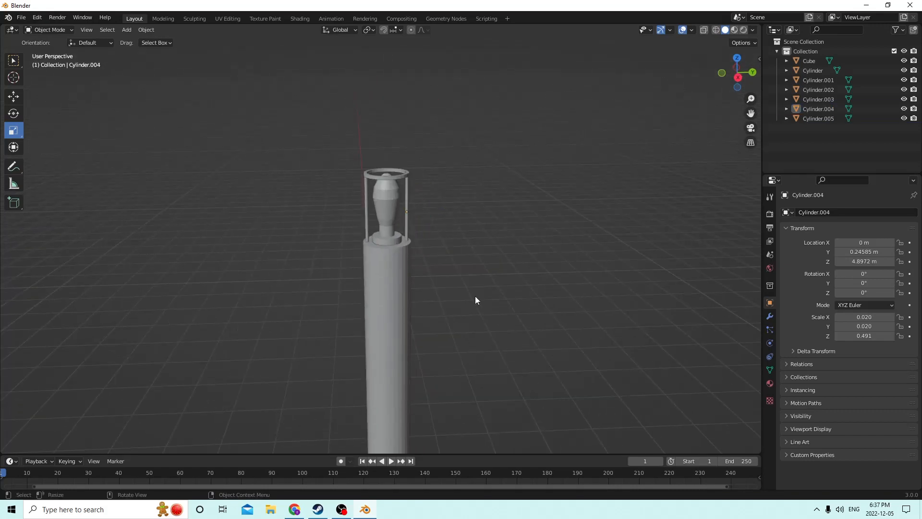
{"action": "left_click", "coordinate": [407, 222]}
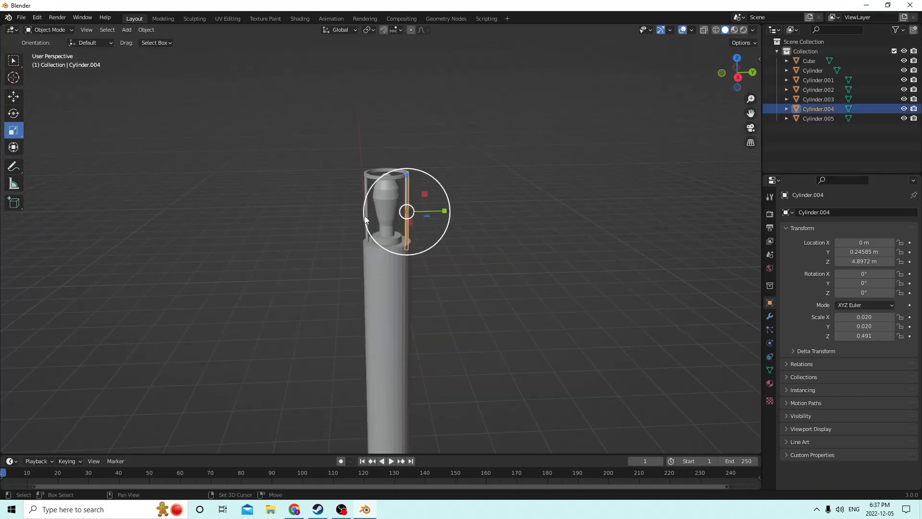
{"action": "left_click", "coordinate": [369, 178], "text": "shift"}
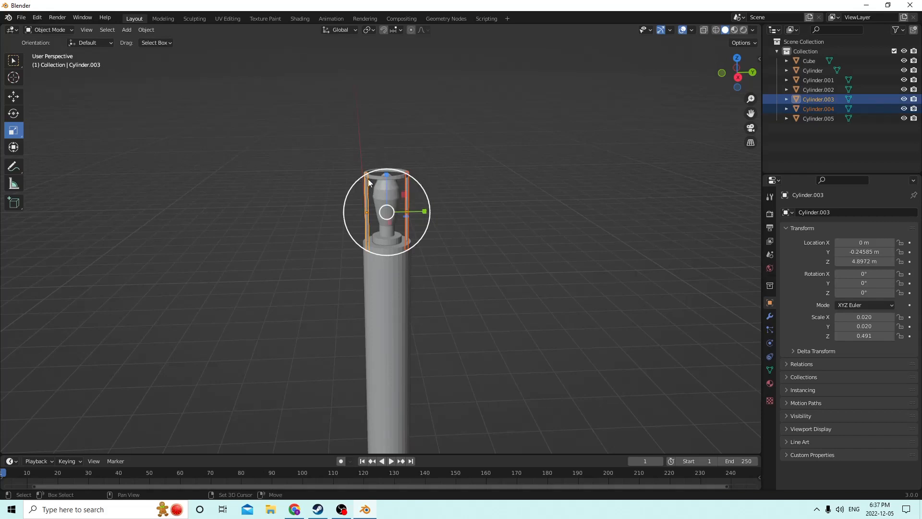
{"action": "middle_click_drag", "start_coordinate": [368, 179], "coordinate": [399, 223]}
{"action": "scroll", "coordinate": [498, 266], "scroll_direction": "up", "scroll_amount": 5}
{"action": "left_click", "coordinate": [576, 247]}
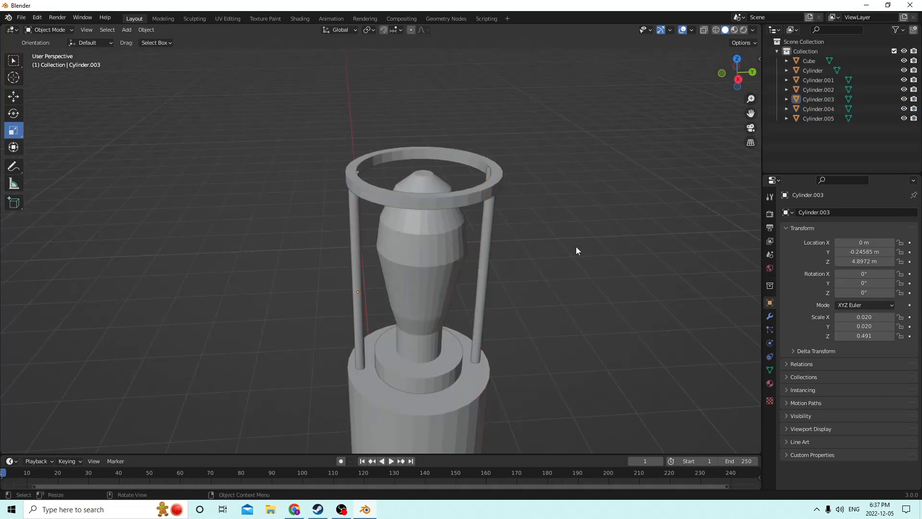
{"action": "scroll", "coordinate": [540, 220], "scroll_direction": "down", "scroll_amount": 5}
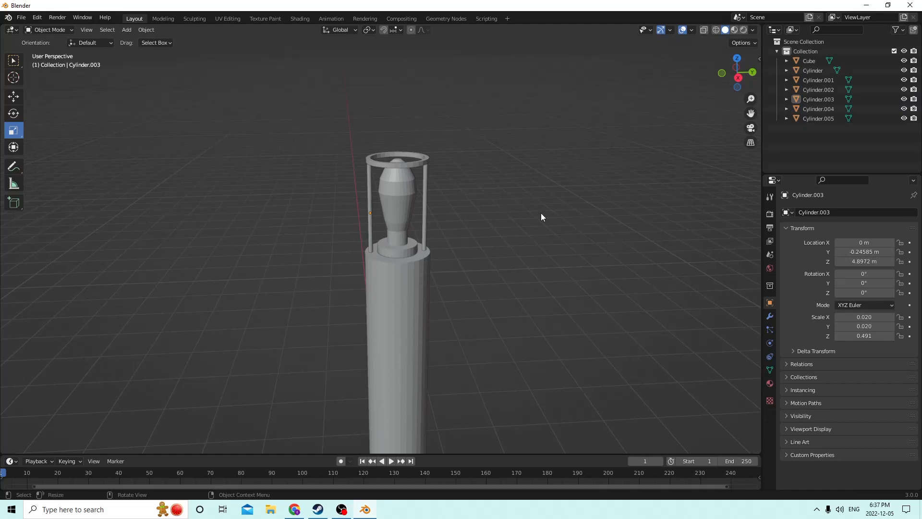
Add a default mesh cylinder and raise it to about 5.337 m in Z around the bulb for a lampshade.
{"action": "key", "text": "a"}
{"action": "left_click", "coordinate": [524, 272]}
{"action": "middle_click_drag", "start_coordinate": [520, 280], "coordinate": [510, 275], "text": "shift"}
{"action": "key", "text": "shift+a"}
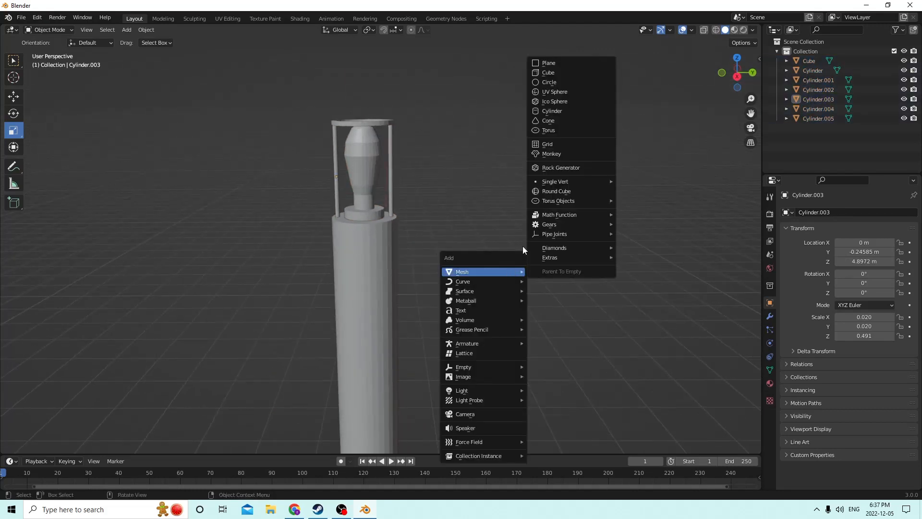
{"action": "left_click", "coordinate": [558, 112]}
{"action": "scroll", "coordinate": [526, 212], "scroll_direction": "down", "scroll_amount": 6}
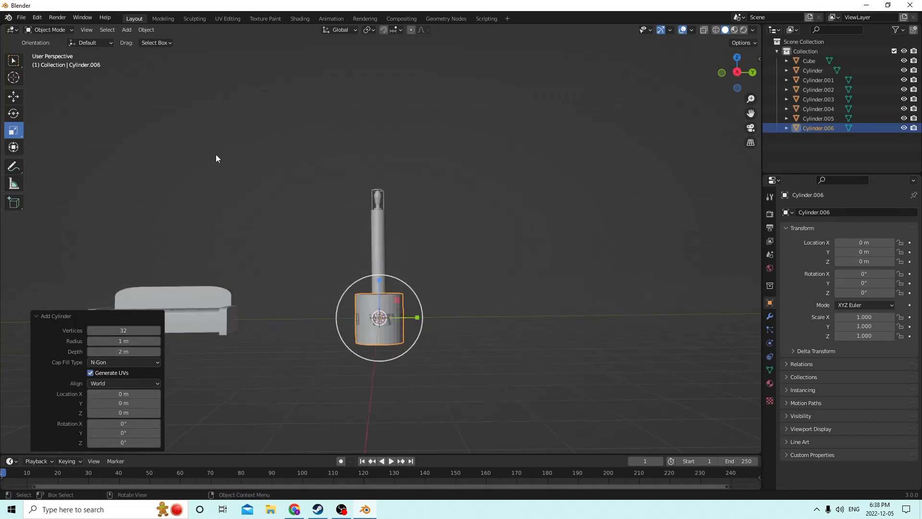
{"action": "left_click", "coordinate": [14, 97]}
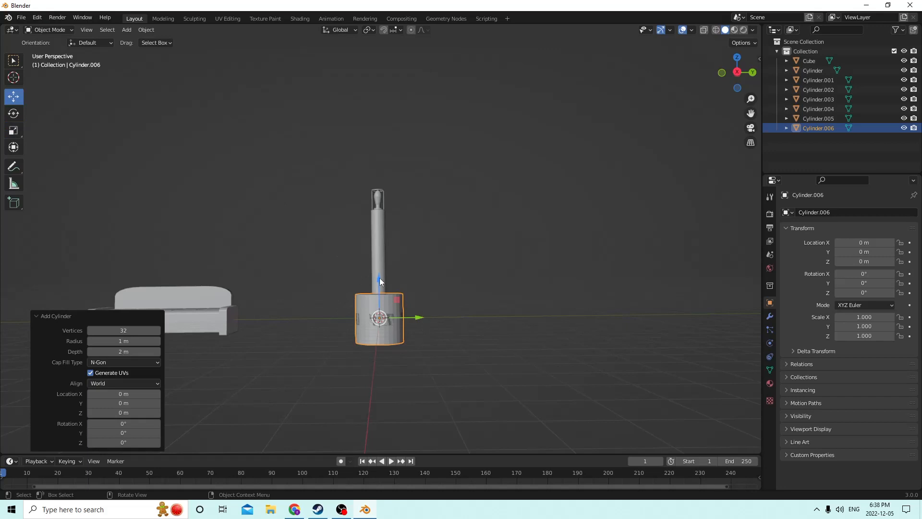
{"action": "left_click_drag", "start_coordinate": [379, 278], "coordinate": [392, 150]}
{"action": "scroll", "coordinate": [390, 198], "scroll_direction": "up", "scroll_amount": 4}
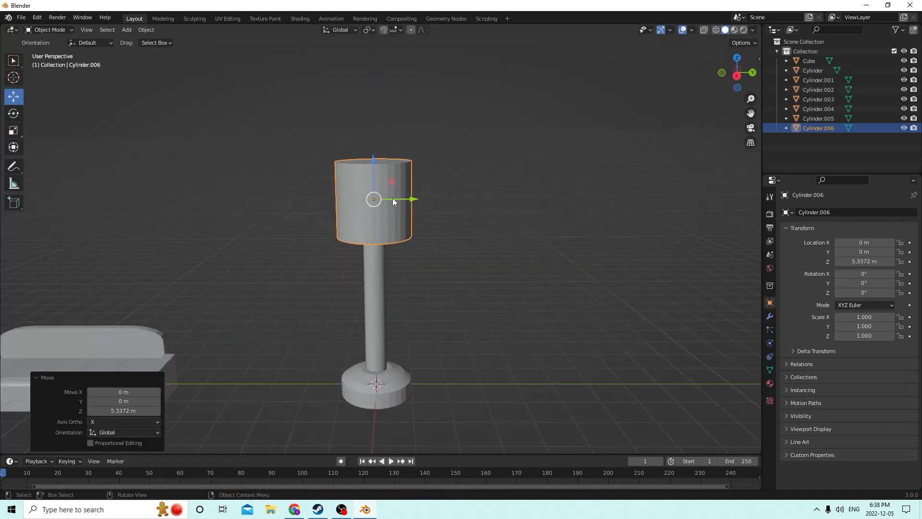
Shrink the lampshade cylinder's top face by a factor of about 0.847 to taper it.
{"action": "middle_click_drag", "start_coordinate": [393, 198], "coordinate": [388, 173]}
{"action": "key", "text": "Tab"}
{"action": "left_click", "coordinate": [387, 171]}
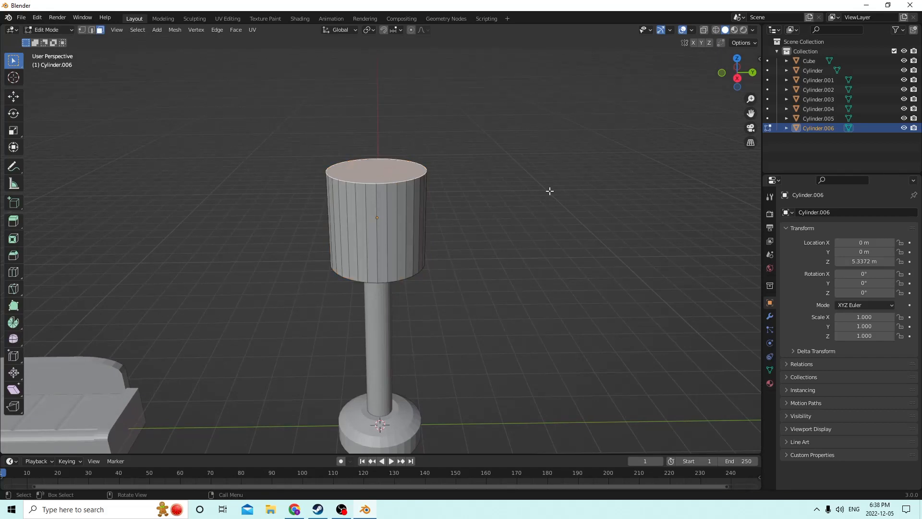
{"action": "key", "text": "s"}
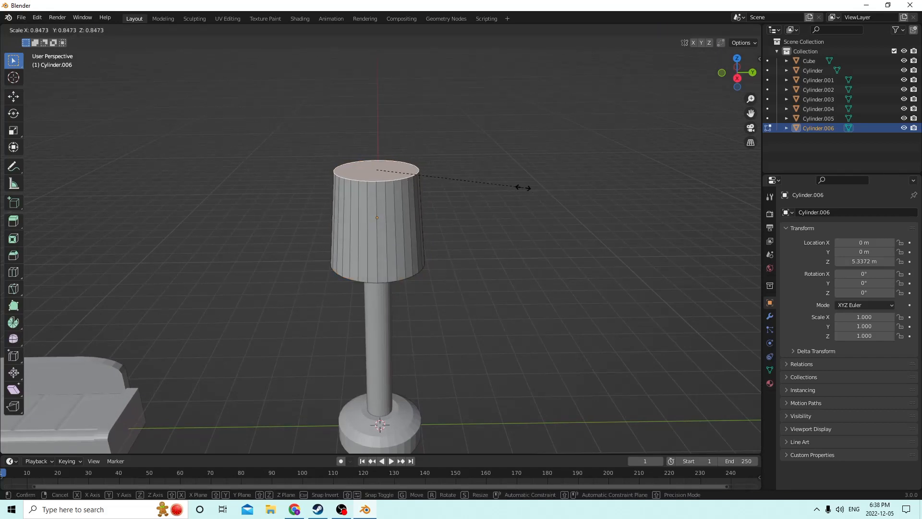
{"action": "left_click", "coordinate": [521, 188]}
Enlarge the lampshade's bottom face by about 1.539 and return to Object Mode.
{"action": "middle_click_drag", "start_coordinate": [521, 187], "coordinate": [504, 137]}
{"action": "left_click", "coordinate": [389, 157]}
{"action": "key", "text": "s"}
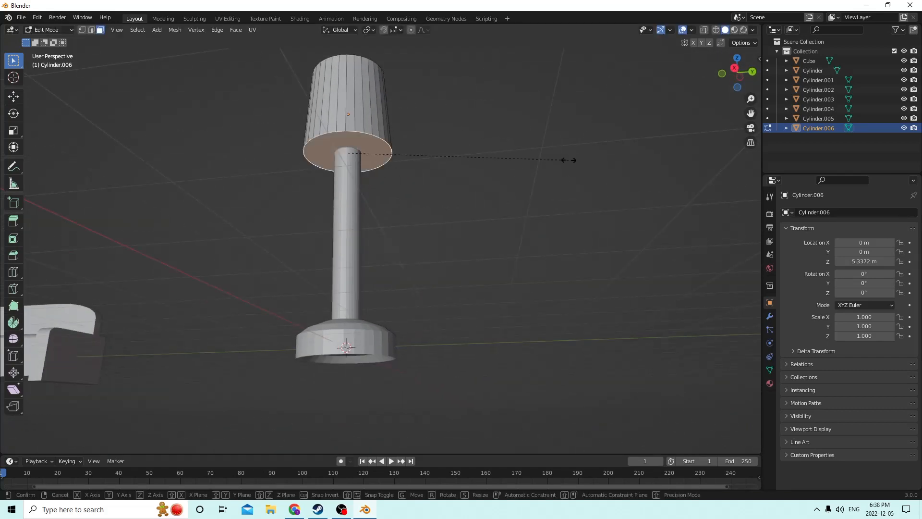
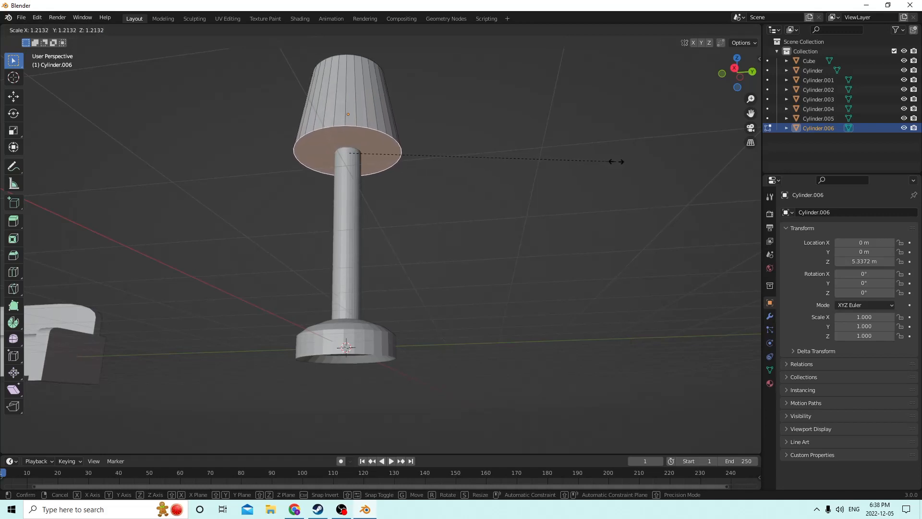
{"action": "left_click", "coordinate": [684, 159]}
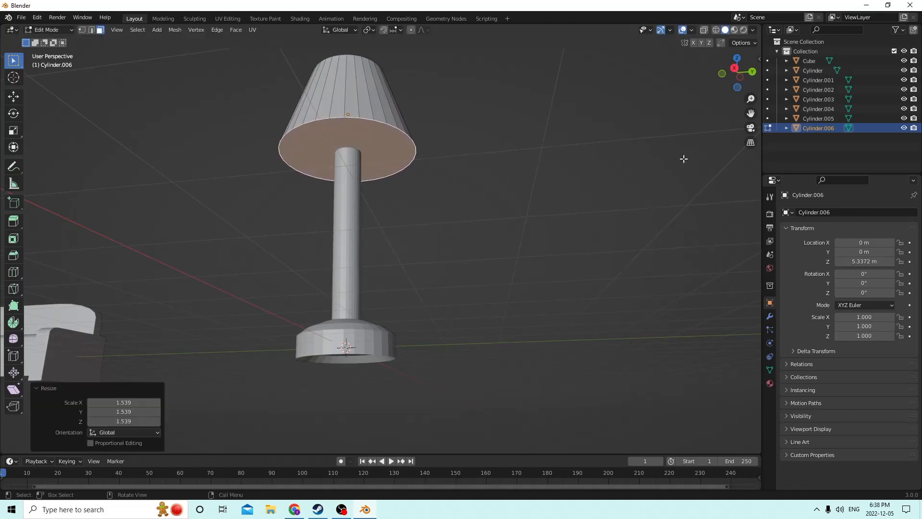
{"action": "middle_click_drag", "start_coordinate": [683, 158], "coordinate": [438, 172]}
{"action": "key", "text": "Tab"}
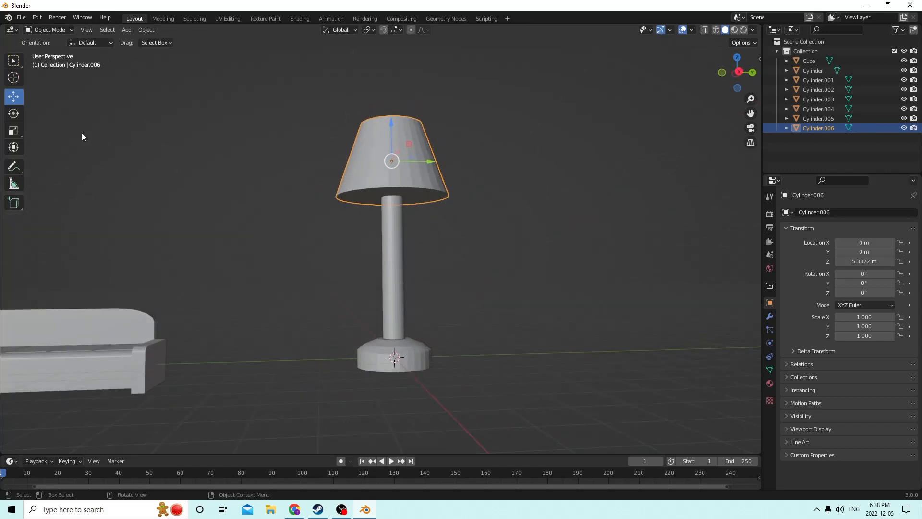
Duplicate the lampshade in place, raise the copy about 0.169 m, and scale it uniformly by about 0.912.
{"action": "middle_click_drag", "start_coordinate": [85, 136], "coordinate": [119, 173]}
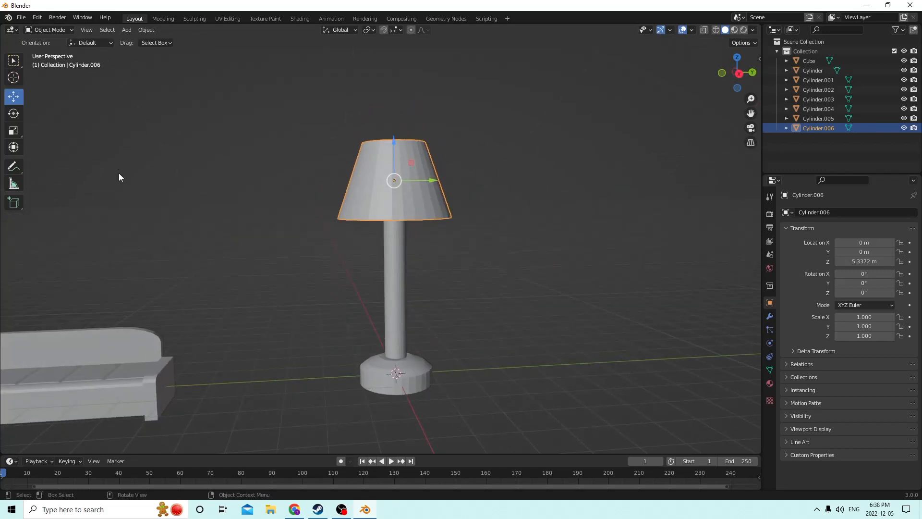
{"action": "key", "text": "shift+d"}
{"action": "right_click", "coordinate": [318, 135]}
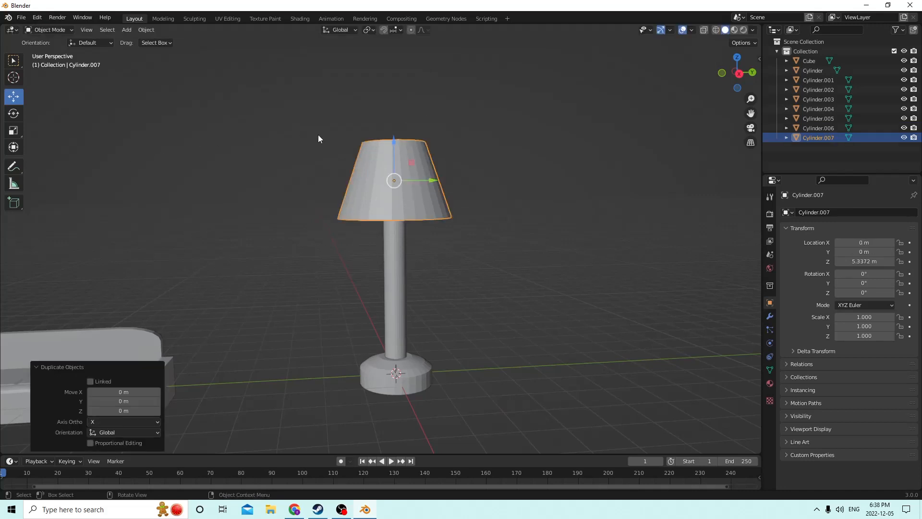
{"action": "middle_click_drag", "start_coordinate": [394, 140], "coordinate": [386, 226]}
{"action": "left_click_drag", "start_coordinate": [385, 226], "coordinate": [386, 213]}
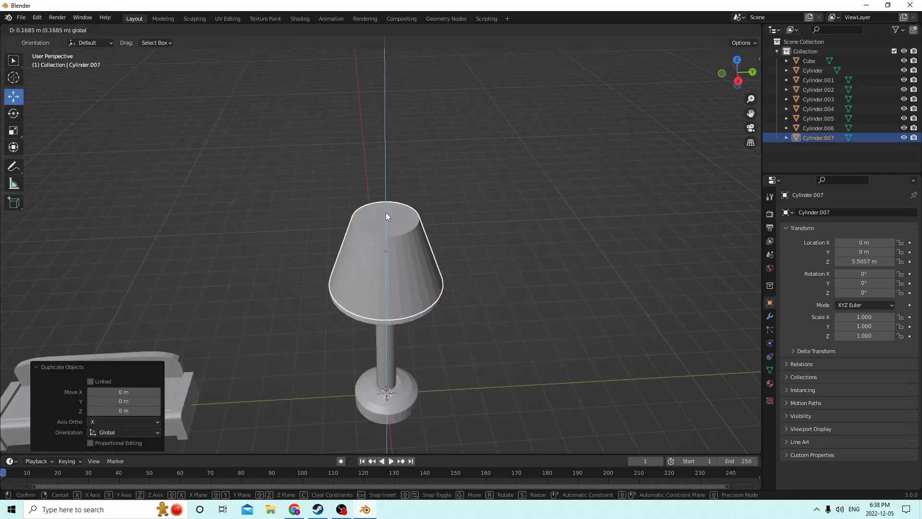
{"action": "key", "text": "s"}
{"action": "left_click", "coordinate": [573, 250]}
Stretch the smaller lampshade copy in Z by about 1.226 to a Z scale of 1.118.
{"action": "middle_click_drag", "start_coordinate": [545, 206], "coordinate": [104, 65]}
{"action": "left_click", "coordinate": [14, 130]}
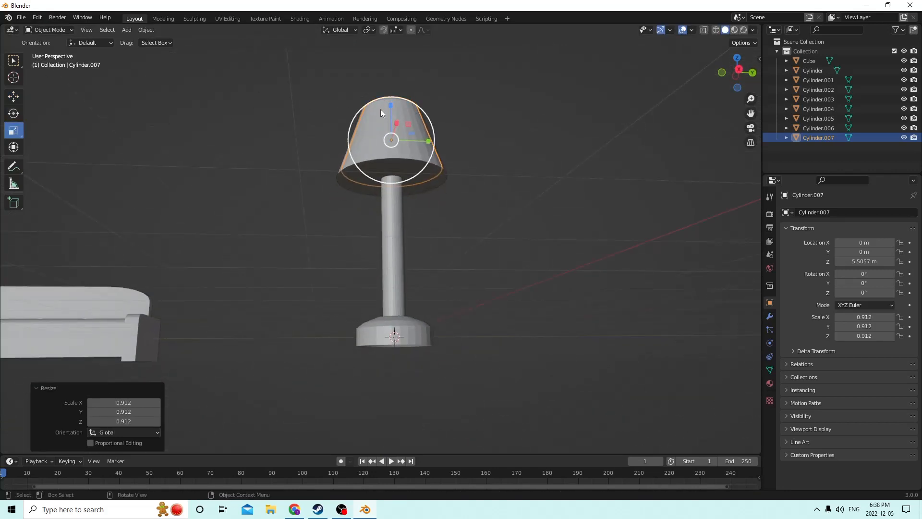
{"action": "left_click_drag", "start_coordinate": [390, 104], "coordinate": [390, 96]}
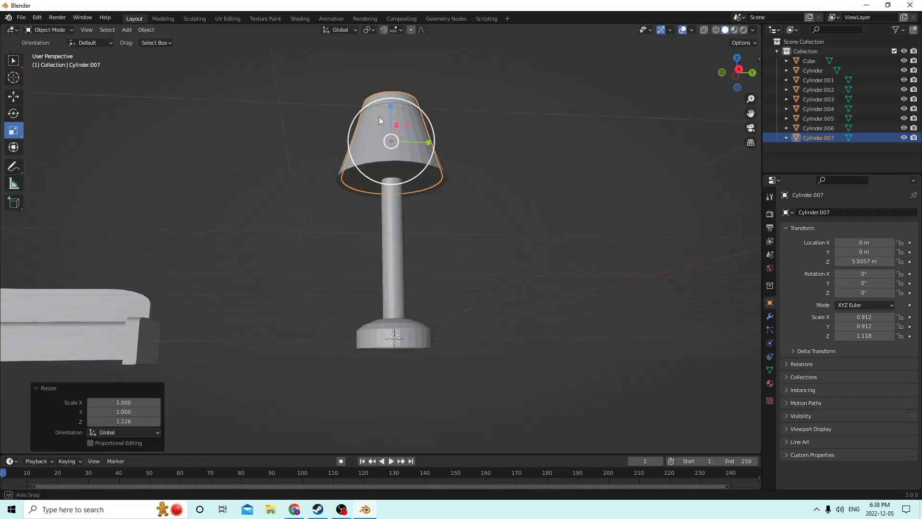
{"action": "scroll", "coordinate": [381, 203], "scroll_direction": "up", "scroll_amount": 5}
{"action": "middle_click_drag", "start_coordinate": [384, 226], "coordinate": [366, 164]}
Lower the inner lampshade copy to about 5.281 m in Z so that it projects below the outer shade.
{"action": "left_click", "coordinate": [17, 98]}
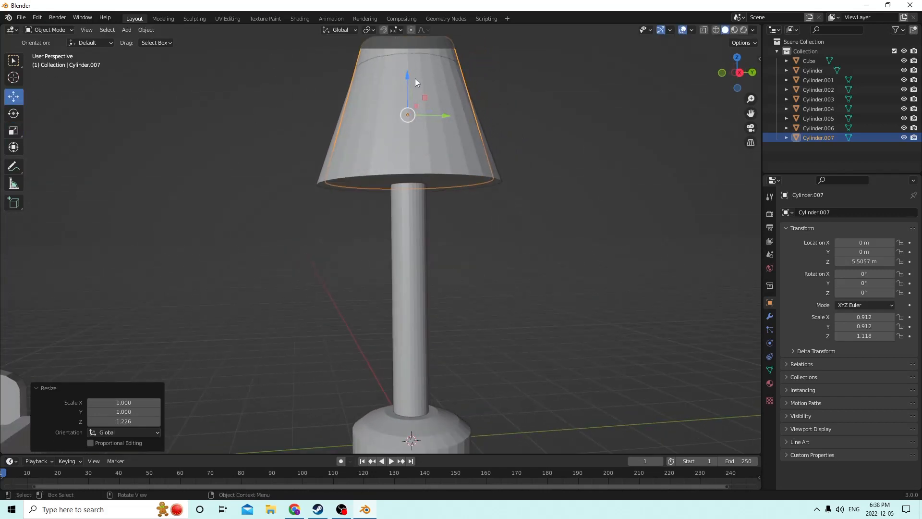
{"action": "left_click_drag", "start_coordinate": [414, 79], "coordinate": [399, 94]}
{"action": "middle_click_drag", "start_coordinate": [399, 93], "coordinate": [402, 153]}
{"action": "middle_click_drag", "start_coordinate": [402, 85], "coordinate": [425, 87]}
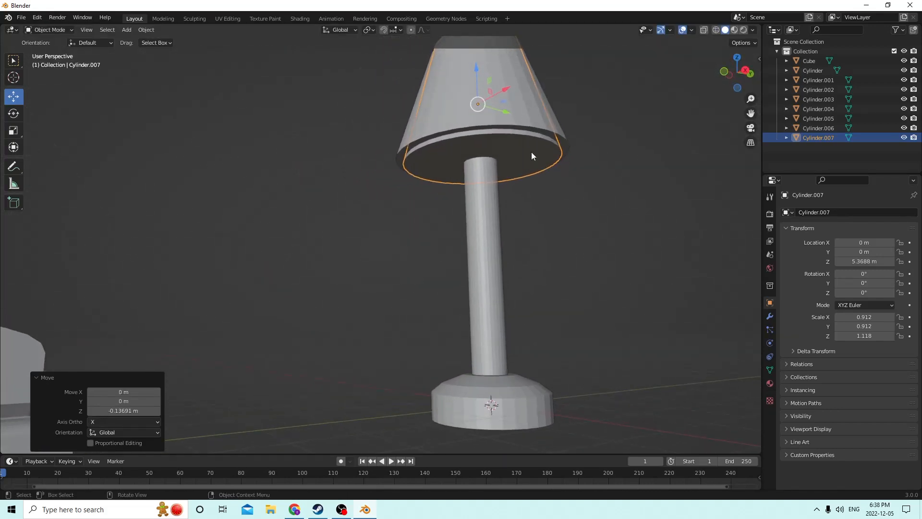
{"action": "left_click", "coordinate": [562, 168]}
{"action": "left_click", "coordinate": [554, 173]}
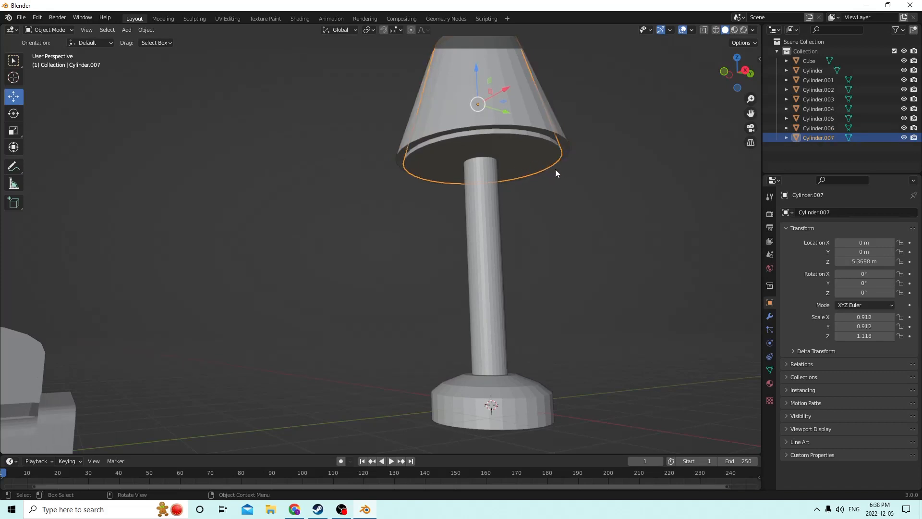
{"action": "middle_click_drag", "start_coordinate": [555, 169], "coordinate": [518, 197]}
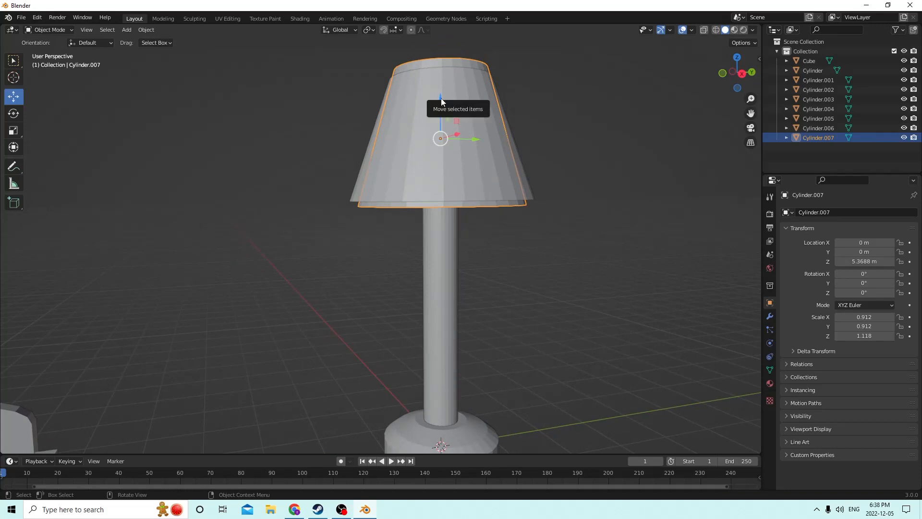
{"action": "left_click_drag", "start_coordinate": [441, 99], "coordinate": [444, 104]}
{"action": "mouse_move", "coordinate": [444, 104]}
{"action": "middle_mouse_down"}
{"action": "mouse_move", "coordinate": [475, 165]}
{"action": "mouse_move", "coordinate": [437, 94]}
{"action": "middle_mouse_up"}
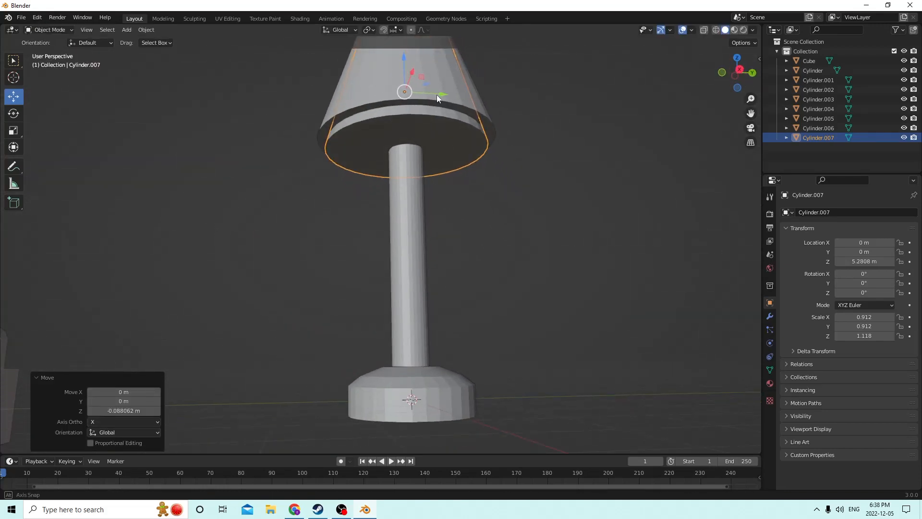
Enlarge the inner lampshade copy's bottom face uniformly by about 1.083 and return to Object Mode.
{"action": "key", "text": "Tab"}
{"action": "left_click", "coordinate": [472, 162]}
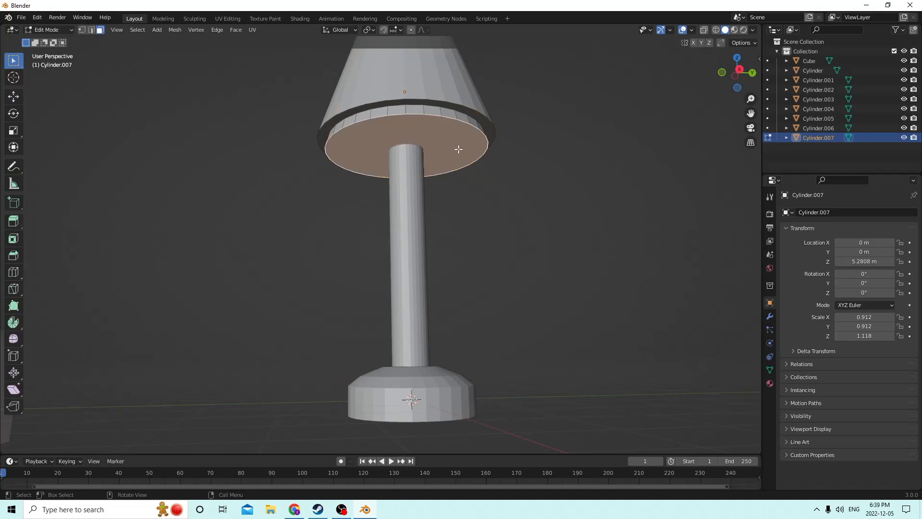
{"action": "key", "text": "s"}
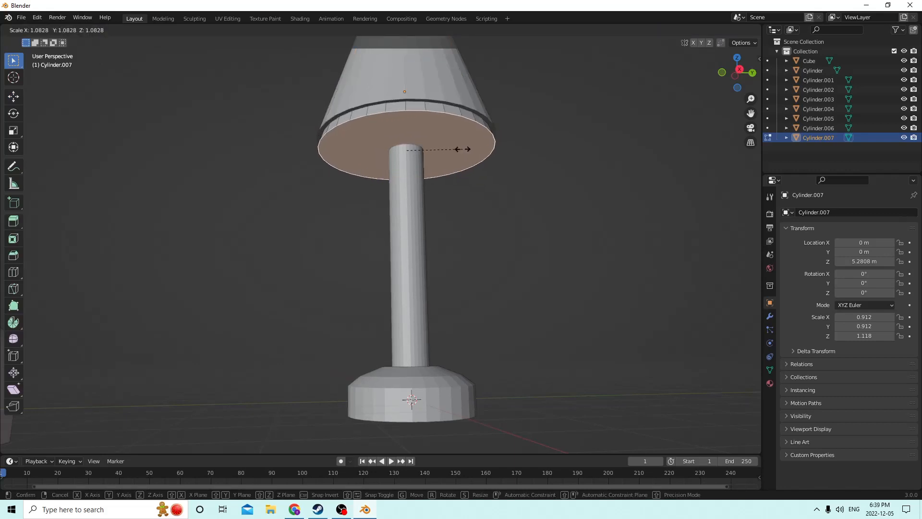
{"action": "left_click", "coordinate": [462, 150]}
{"action": "middle_click_drag", "start_coordinate": [463, 148], "coordinate": [476, 211]}
{"action": "key", "text": "Tab"}
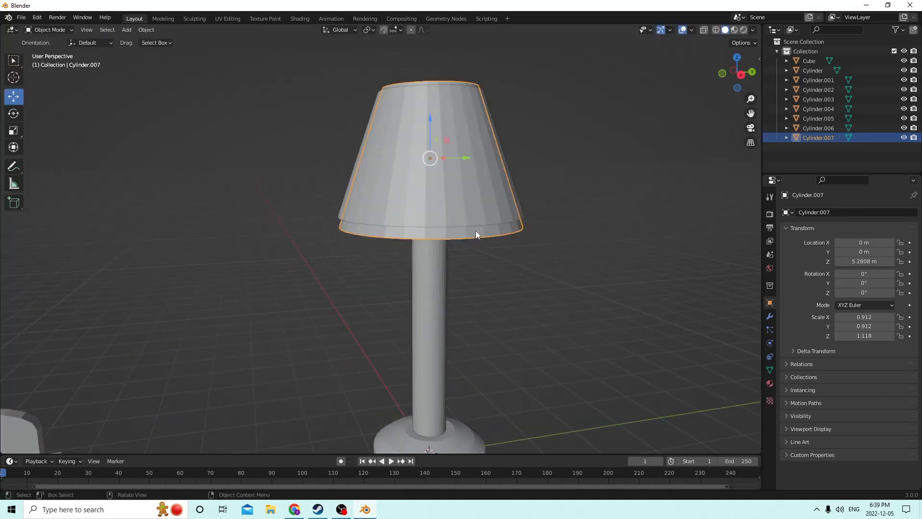
Subtract the inner lampshade copy from the outer shade with a Bool Tool difference to hollow it out.
{"action": "left_click", "coordinate": [448, 179], "text": "shift"}
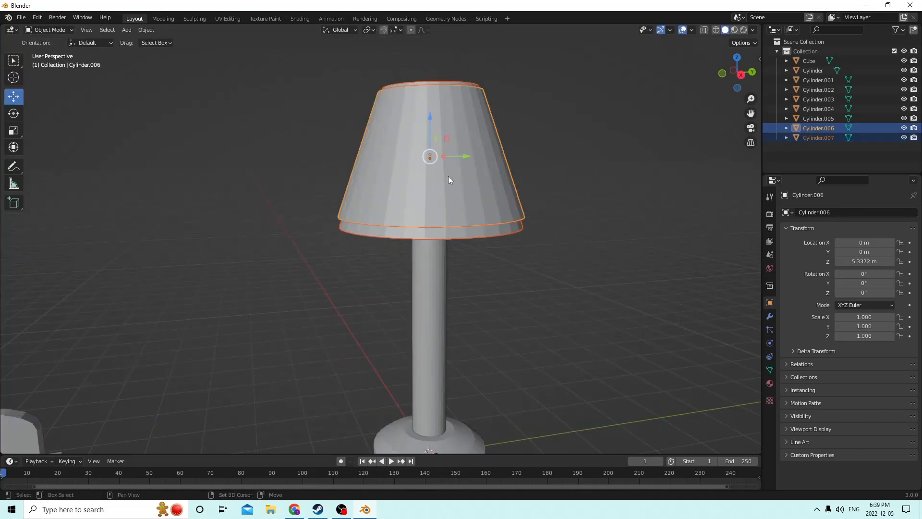
{"action": "left_click", "coordinate": [146, 30]}
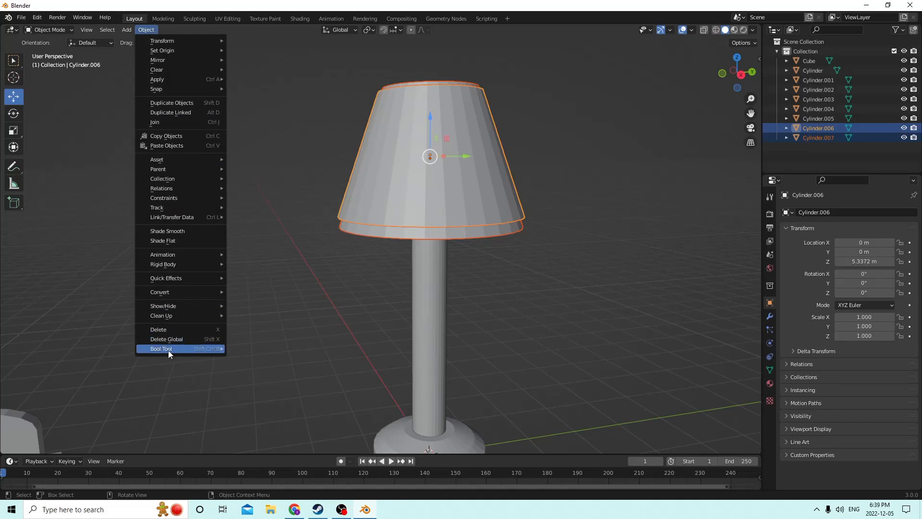
{"action": "mouse_move", "coordinate": [168, 349]}
{"action": "left_click", "coordinate": [264, 361]}
{"action": "middle_click_drag", "start_coordinate": [293, 332], "coordinate": [268, 256]}
Adjust the hollow lampshade's height around the bulb and ring to a Z location of about 5.371 m.
{"action": "left_click_drag", "start_coordinate": [373, 146], "coordinate": [372, 116]}
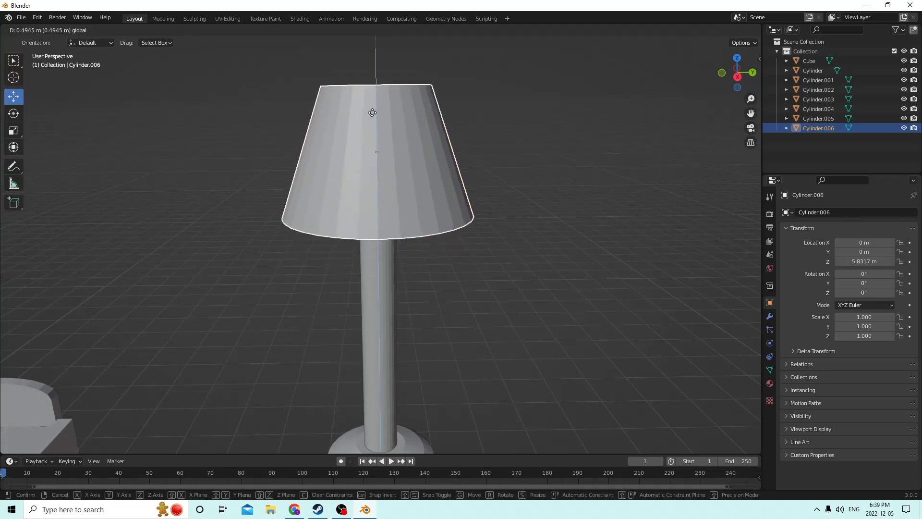
{"action": "middle_click_drag", "start_coordinate": [373, 116], "coordinate": [393, 97]}
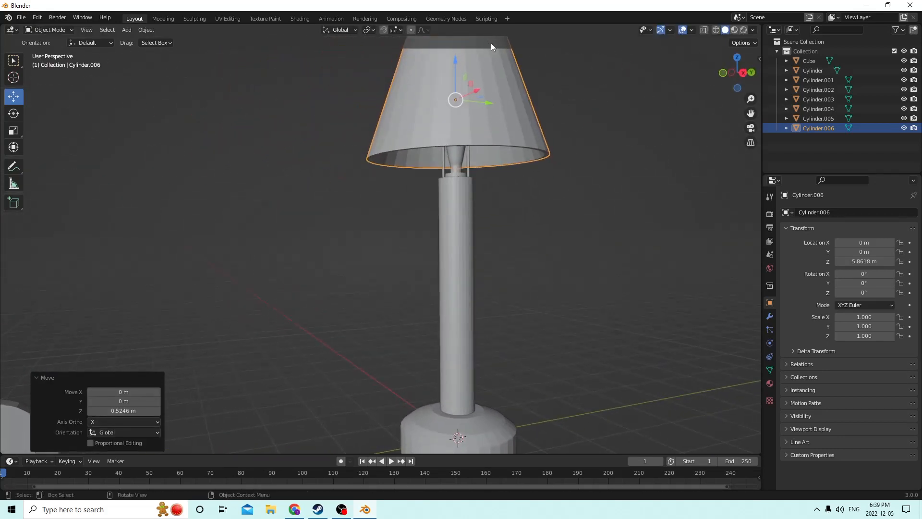
{"action": "left_click_drag", "start_coordinate": [453, 59], "coordinate": [453, 49]}
{"action": "middle_click_drag", "start_coordinate": [447, 70], "coordinate": [420, 95]}
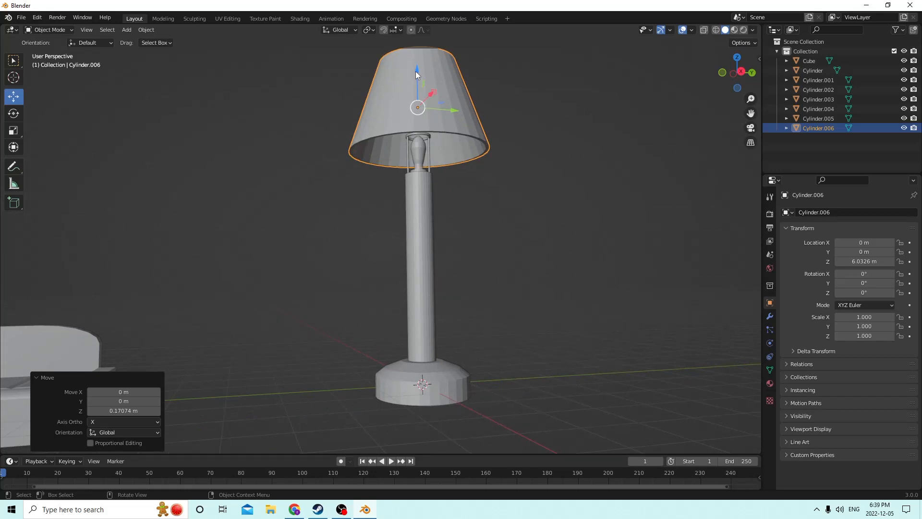
{"action": "left_click_drag", "start_coordinate": [416, 71], "coordinate": [404, 100]}
{"action": "mouse_move", "coordinate": [404, 100]}
{"action": "middle_mouse_down"}
{"action": "mouse_move", "coordinate": [406, 108]}
{"action": "mouse_move", "coordinate": [416, 88]}
{"action": "middle_mouse_up"}
{"action": "left_click_drag", "start_coordinate": [416, 88], "coordinate": [423, 105]}
{"action": "middle_click_drag", "start_coordinate": [422, 105], "coordinate": [389, 249]}
{"action": "scroll", "coordinate": [404, 102], "scroll_direction": "up", "scroll_amount": 6}
{"action": "scroll", "coordinate": [379, 129], "scroll_direction": "down", "scroll_amount": 4}
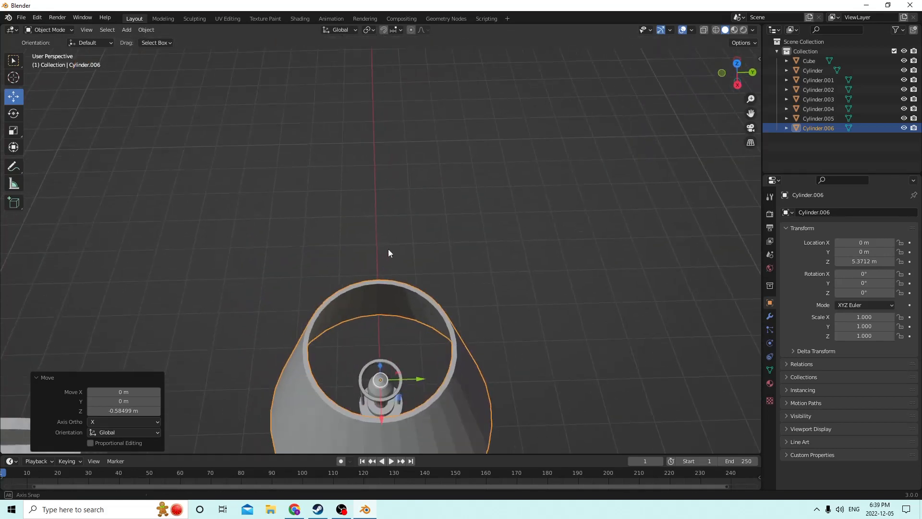
Select both thin vertical side rods beside the bulb inside the lampshade.
{"action": "left_click", "coordinate": [399, 371]}
{"action": "middle_click_drag", "start_coordinate": [397, 345], "coordinate": [403, 324]}
{"action": "scroll", "coordinate": [405, 339], "scroll_direction": "up", "scroll_amount": 9}
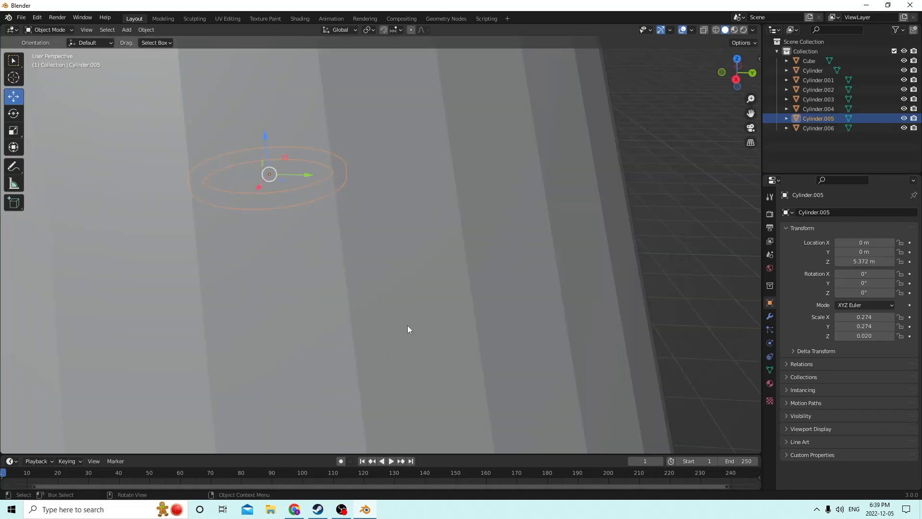
{"action": "left_click", "coordinate": [301, 295]}
{"action": "left_click", "coordinate": [80, 331], "text": "shift"}
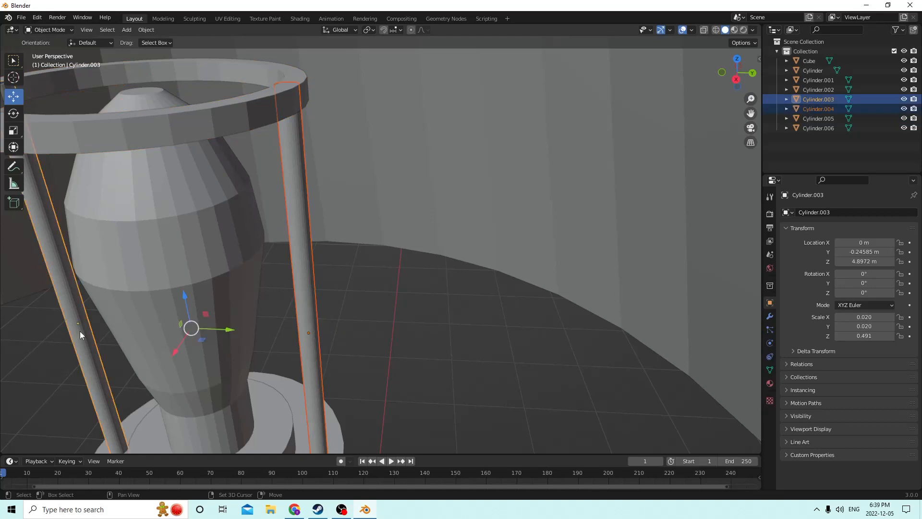
{"action": "scroll", "coordinate": [158, 306], "scroll_direction": "down", "scroll_amount": 9}
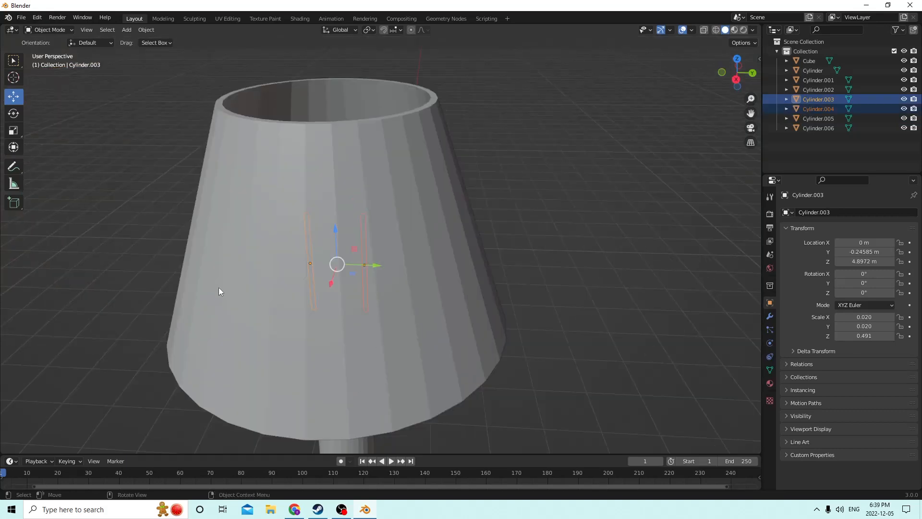
Try raising the two selected side rods by about 1.05 m in Z, and undo the move.
{"action": "left_click_drag", "start_coordinate": [408, 267], "coordinate": [408, 159]}
{"action": "middle_click_drag", "start_coordinate": [408, 159], "coordinate": [393, 205]}
{"action": "left_click", "coordinate": [37, 17]}
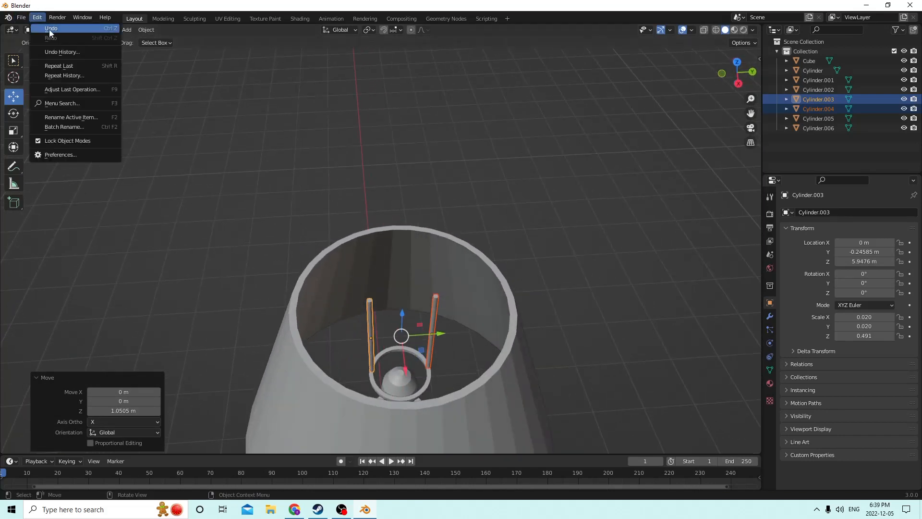
{"action": "left_click", "coordinate": [56, 30]}
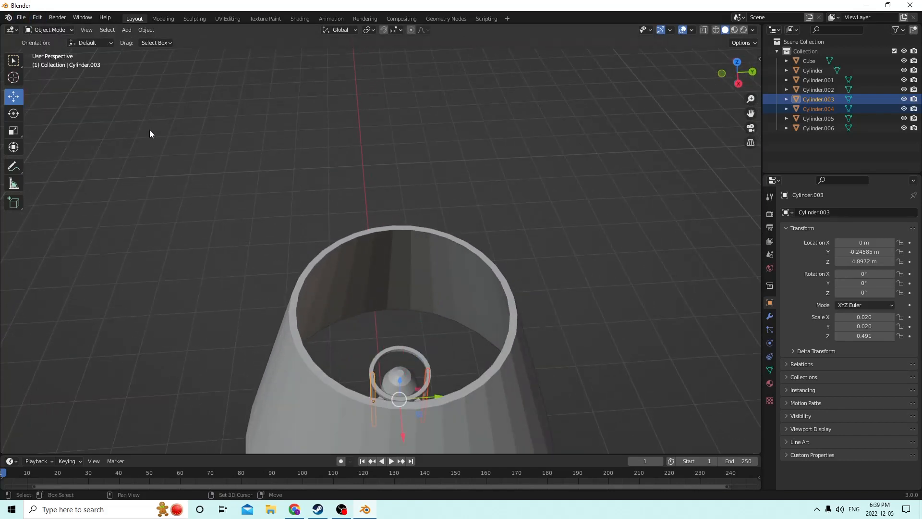
Duplicate the two side rods in place and raise the copies about 0.988 m in Z.
{"action": "key", "text": "shift+d"}
{"action": "key", "text": "Escape"}
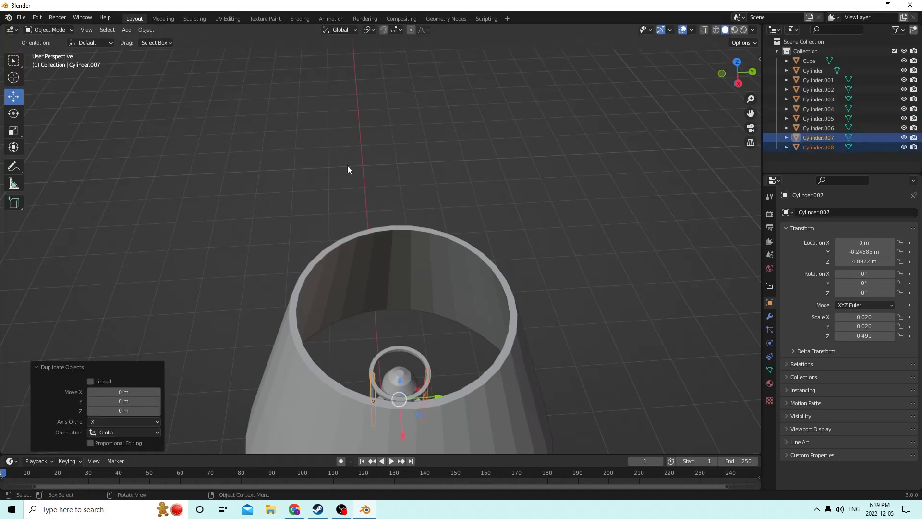
{"action": "middle_click_drag", "start_coordinate": [401, 261], "coordinate": [398, 244]}
{"action": "left_click_drag", "start_coordinate": [386, 290], "coordinate": [382, 198]}
{"action": "middle_click_drag", "start_coordinate": [381, 198], "coordinate": [330, 266]}
{"action": "scroll", "coordinate": [370, 212], "scroll_direction": "up", "scroll_amount": 5}
{"action": "scroll", "coordinate": [360, 197], "scroll_direction": "down", "scroll_amount": 5}
{"action": "scroll", "coordinate": [336, 265], "scroll_direction": "up", "scroll_amount": 4}
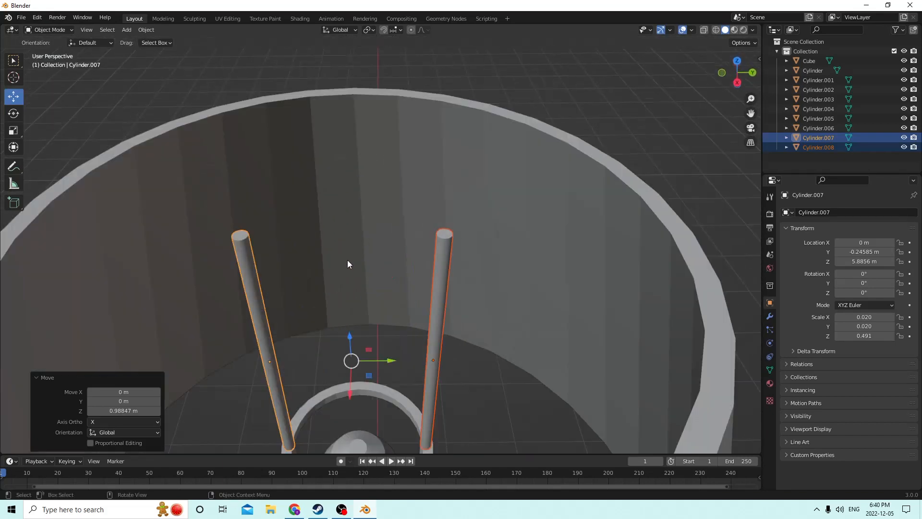
{"action": "scroll", "coordinate": [348, 264], "scroll_direction": "down", "scroll_amount": 5}
{"action": "scroll", "coordinate": [356, 263], "scroll_direction": "up", "scroll_amount": 3}
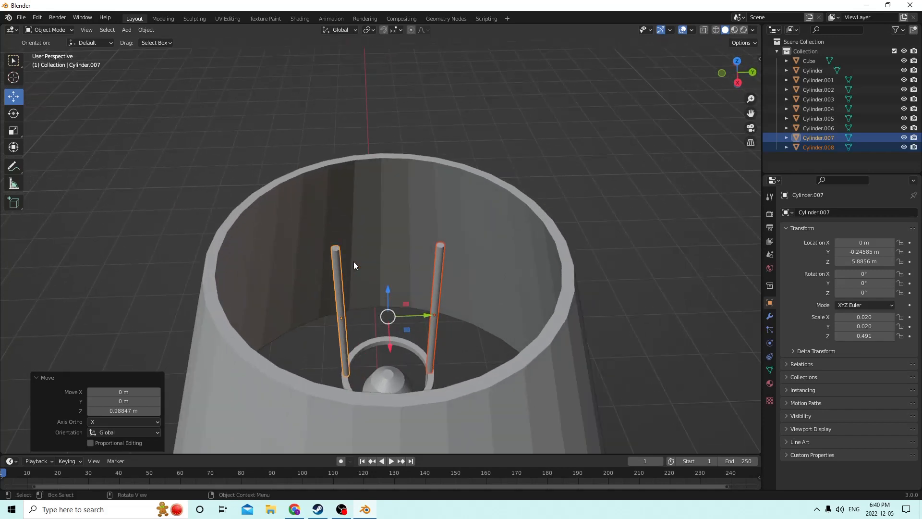
{"action": "middle_click_drag", "start_coordinate": [344, 252], "coordinate": [277, 284]}
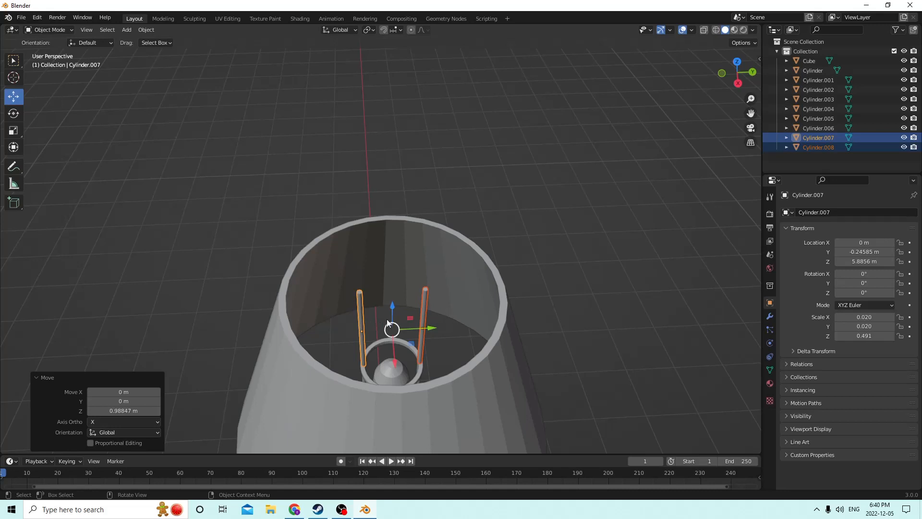
Lay the raised rod copy on the positive Y side horizontal, with X rotation 90° and Z rotation 0°.
{"action": "left_click", "coordinate": [423, 329]}
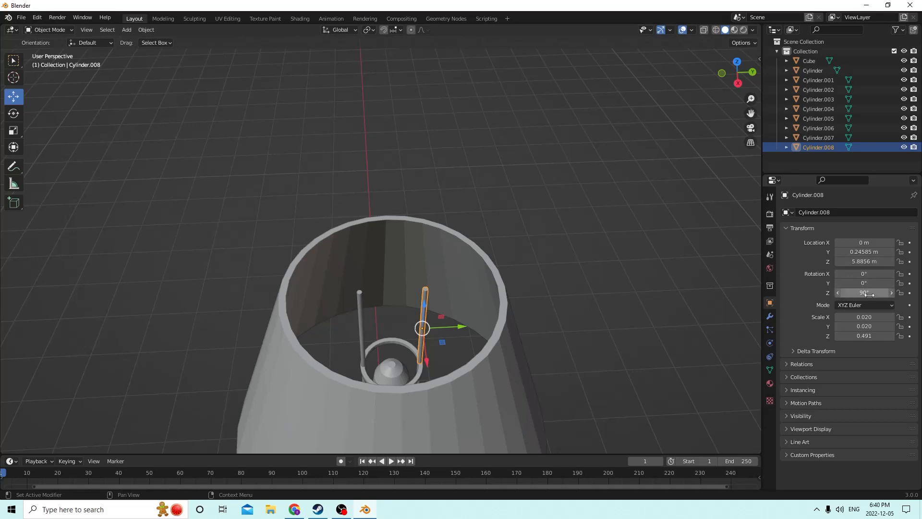
{"action": "left_click", "coordinate": [870, 293]}
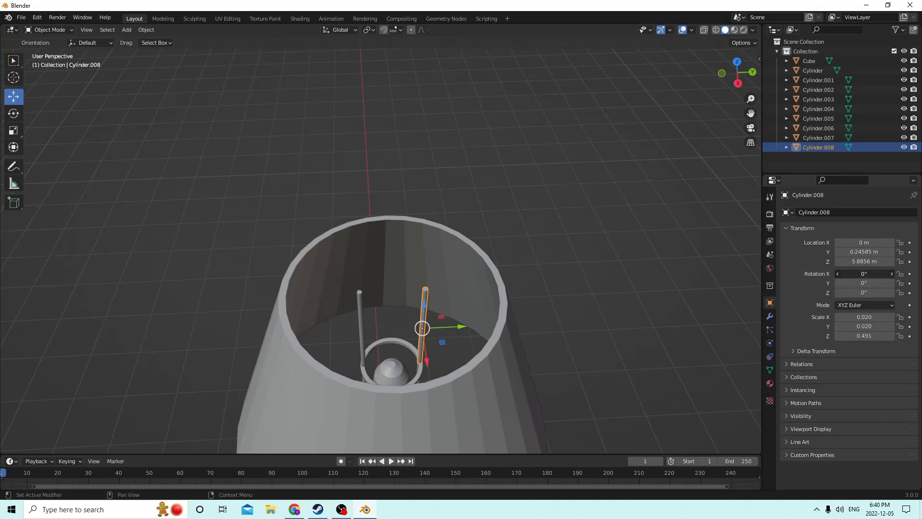
{"action": "left_click", "coordinate": [862, 273]}
{"action": "type", "text": "90"}
{"action": "key", "text": "Return"}
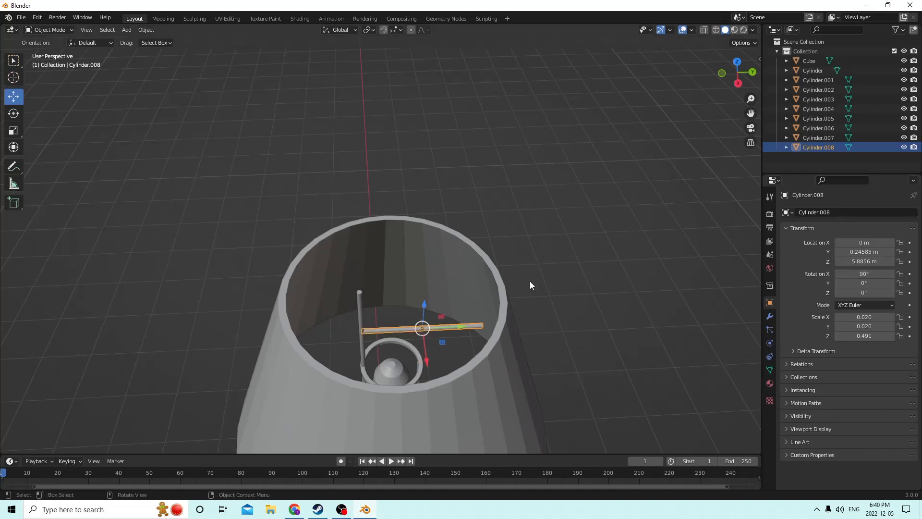
Lower the horizontal rod about 0.334 m to a Z location of about 5.552 m.
{"action": "scroll", "coordinate": [509, 281], "scroll_direction": "up", "scroll_amount": 3}
{"action": "mouse_move", "coordinate": [509, 281]}
{"action": "middle_mouse_down"}
{"action": "mouse_move", "coordinate": [501, 264]}
{"action": "mouse_move", "coordinate": [509, 274]}
{"action": "middle_mouse_up"}
{"action": "mouse_move", "coordinate": [509, 274]}
{"action": "middle_mouse_down", "text": "shift"}
{"action": "mouse_move", "coordinate": [502, 261]}
{"action": "mouse_move", "coordinate": [506, 277]}
{"action": "mouse_move", "coordinate": [498, 277]}
{"action": "middle_mouse_up", "text": "shift"}
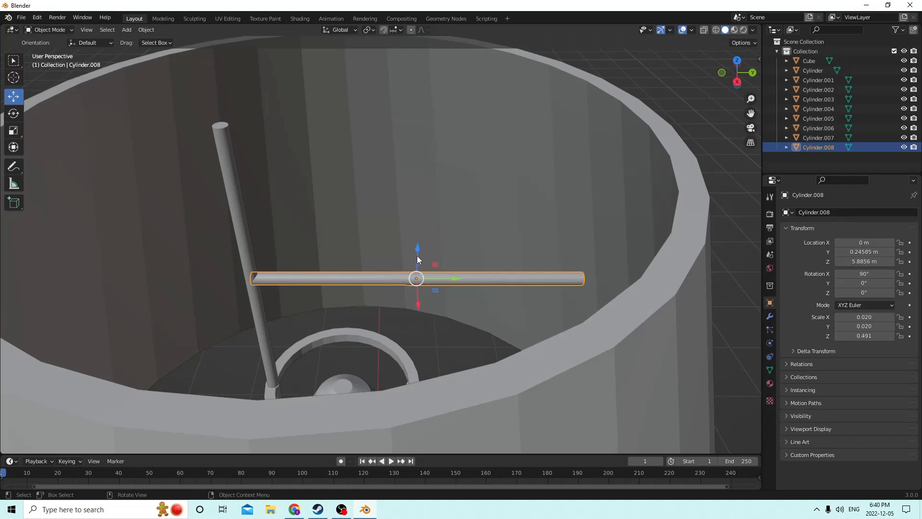
{"action": "middle_click_drag", "start_coordinate": [417, 256], "coordinate": [420, 257]}
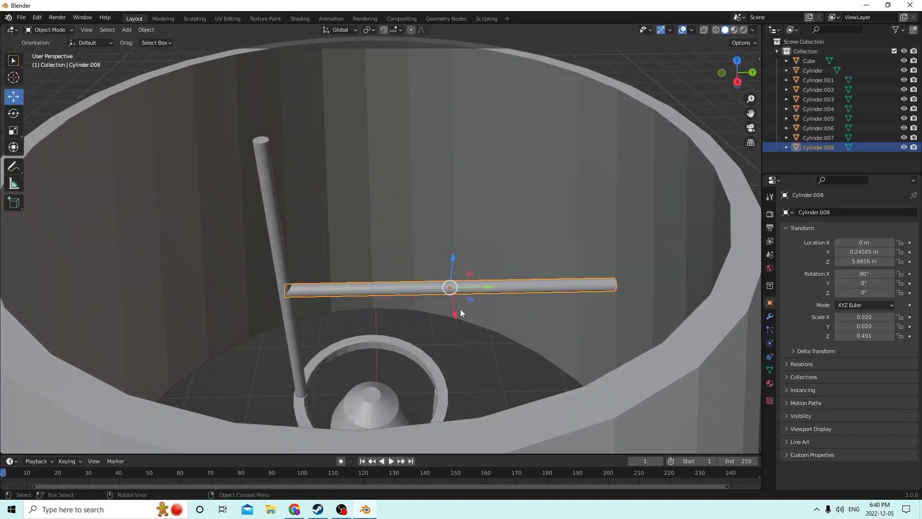
{"action": "left_click_drag", "start_coordinate": [456, 318], "coordinate": [457, 327]}
{"action": "right_click", "coordinate": [457, 326]}
{"action": "middle_click_drag", "start_coordinate": [458, 298], "coordinate": [489, 254]}
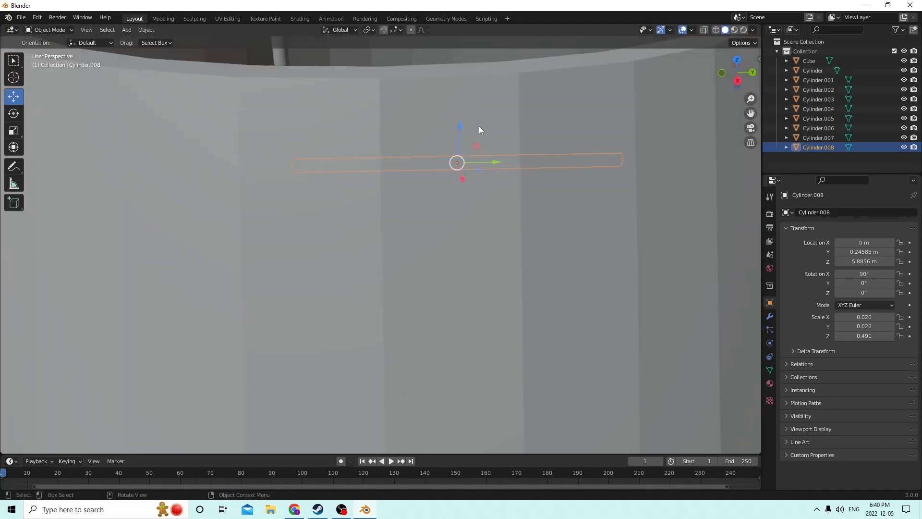
{"action": "left_click_drag", "start_coordinate": [460, 128], "coordinate": [456, 222]}
{"action": "middle_click_drag", "start_coordinate": [456, 223], "coordinate": [459, 244]}
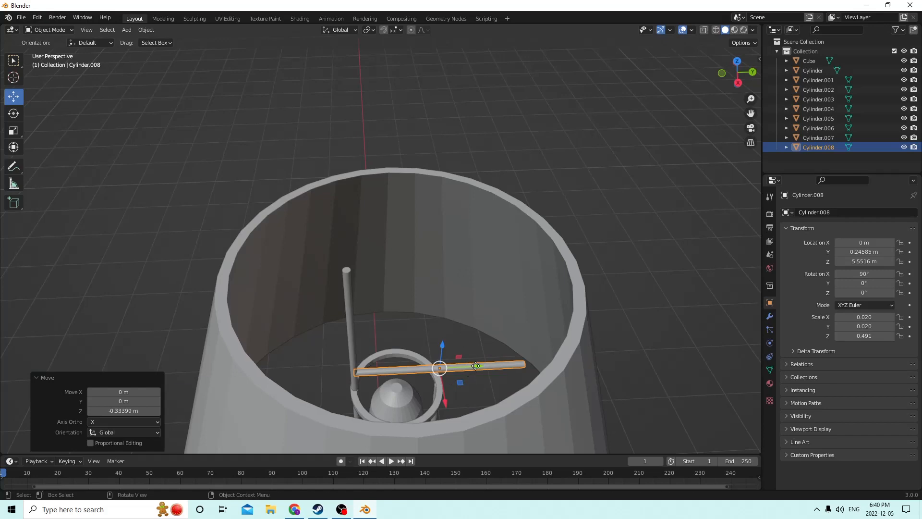
Shift the horizontal rod outward from the ring toward the shade wall, to a Y location of about 0.618 m.
{"action": "left_click_drag", "start_coordinate": [475, 366], "coordinate": [552, 365]}
{"action": "mouse_move", "coordinate": [544, 379]}
{"action": "middle_mouse_down"}
{"action": "mouse_move", "coordinate": [583, 381]}
{"action": "mouse_move", "coordinate": [552, 376]}
{"action": "middle_mouse_up"}
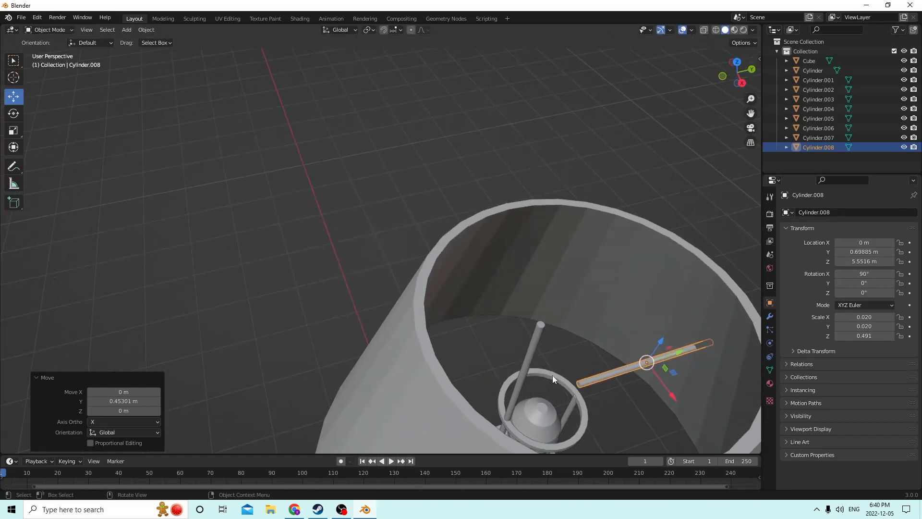
{"action": "left_click_drag", "start_coordinate": [676, 351], "coordinate": [661, 353]}
{"action": "middle_click_drag", "start_coordinate": [661, 352], "coordinate": [632, 350]}
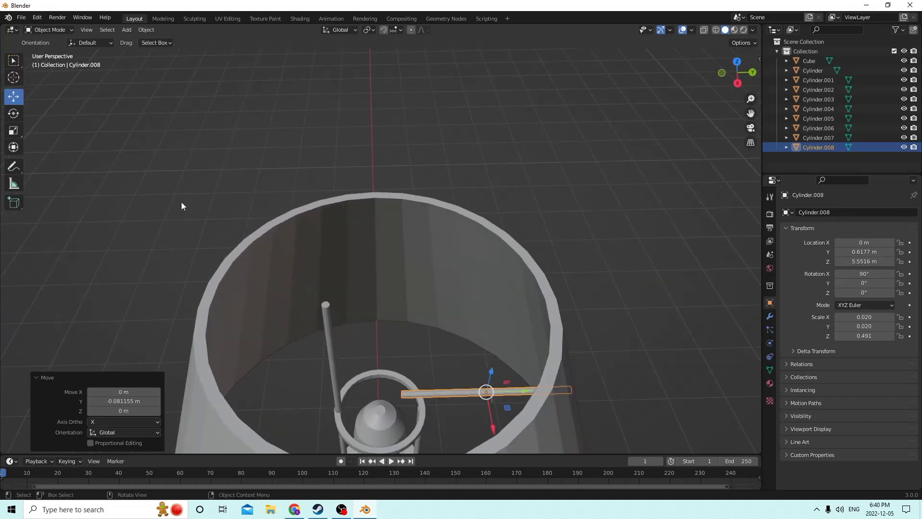
Shorten the horizontal rod along global Y to a Z scale of about 0.439.
{"action": "left_click", "coordinate": [13, 130]}
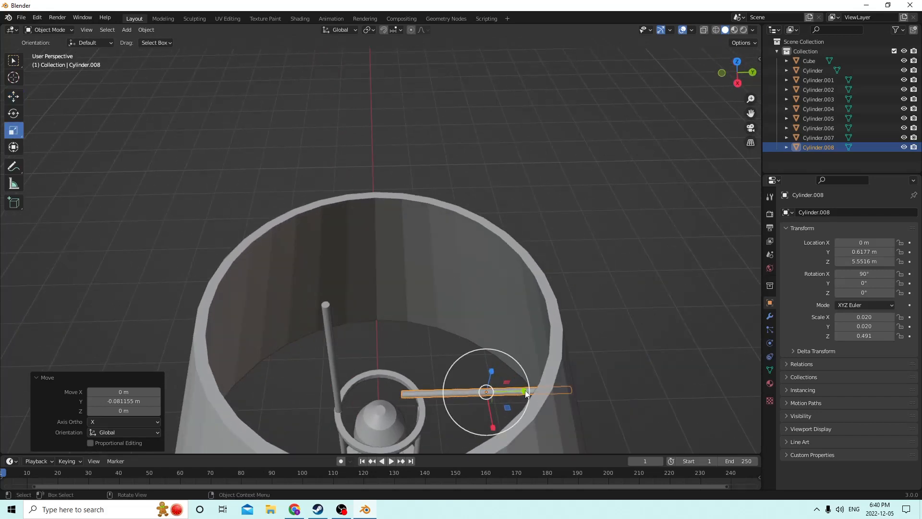
{"action": "left_click_drag", "start_coordinate": [526, 390], "coordinate": [518, 390]}
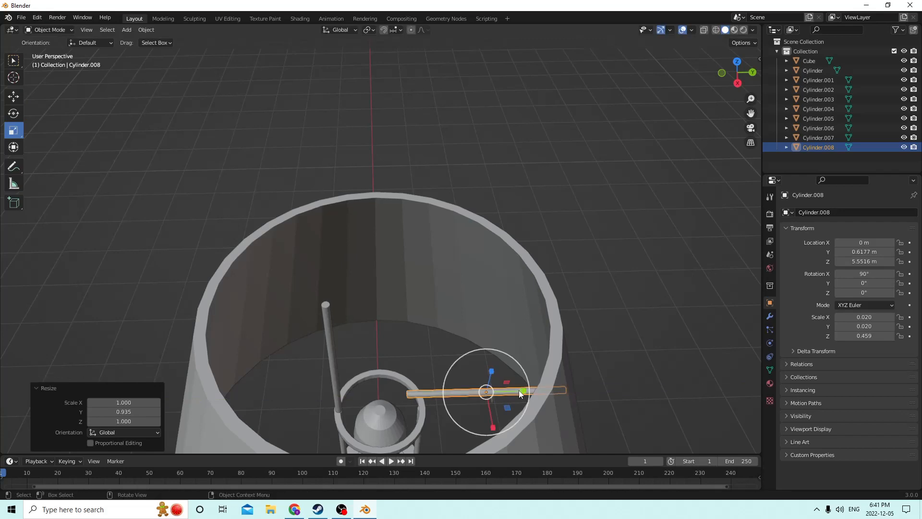
{"action": "middle_click_drag", "start_coordinate": [519, 390], "coordinate": [524, 390]}
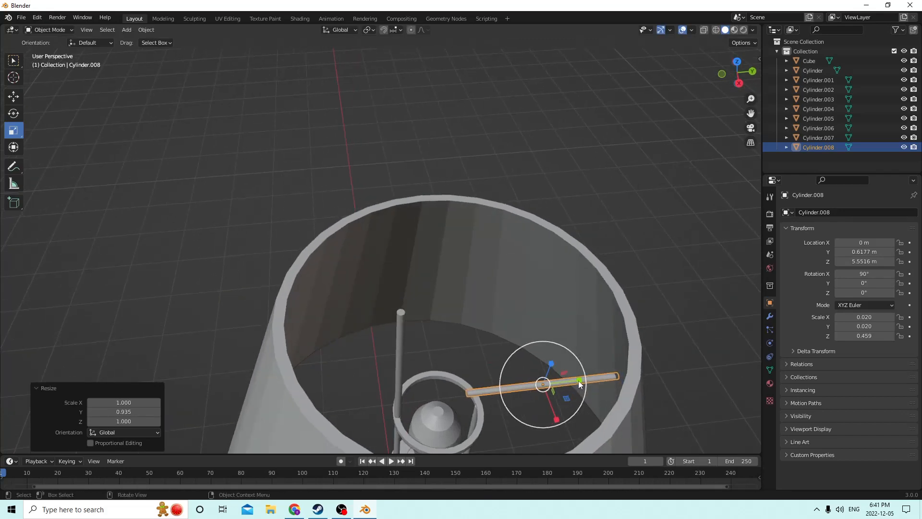
{"action": "left_click_drag", "start_coordinate": [578, 380], "coordinate": [573, 380]}
{"action": "middle_click_drag", "start_coordinate": [573, 380], "coordinate": [564, 345]}
{"action": "scroll", "coordinate": [566, 369], "scroll_direction": "down", "scroll_amount": 2}
{"action": "scroll", "coordinate": [563, 345], "scroll_direction": "down", "scroll_amount": 1}
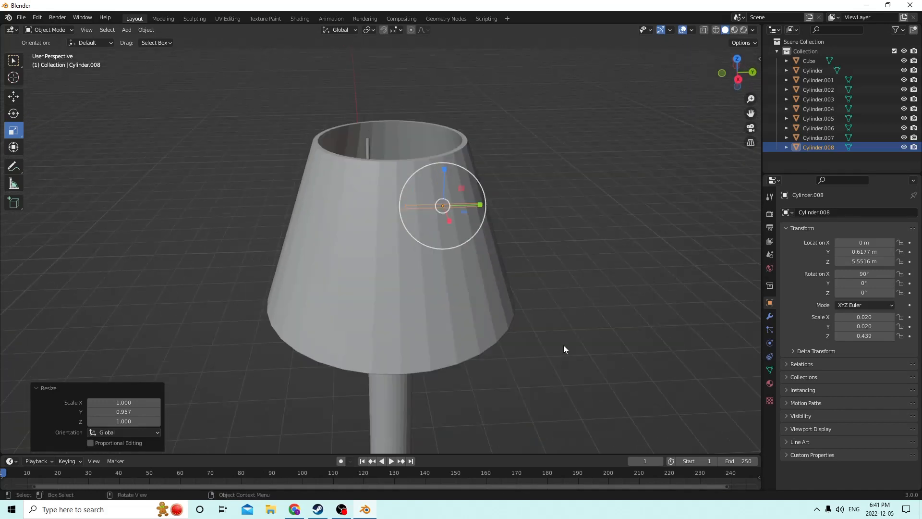
Raise the lampshade about 2.812 m in Z to expose the bulb, ring and rods.
{"action": "left_click", "coordinate": [415, 293]}
{"action": "scroll", "coordinate": [422, 298], "scroll_direction": "down", "scroll_amount": 4}
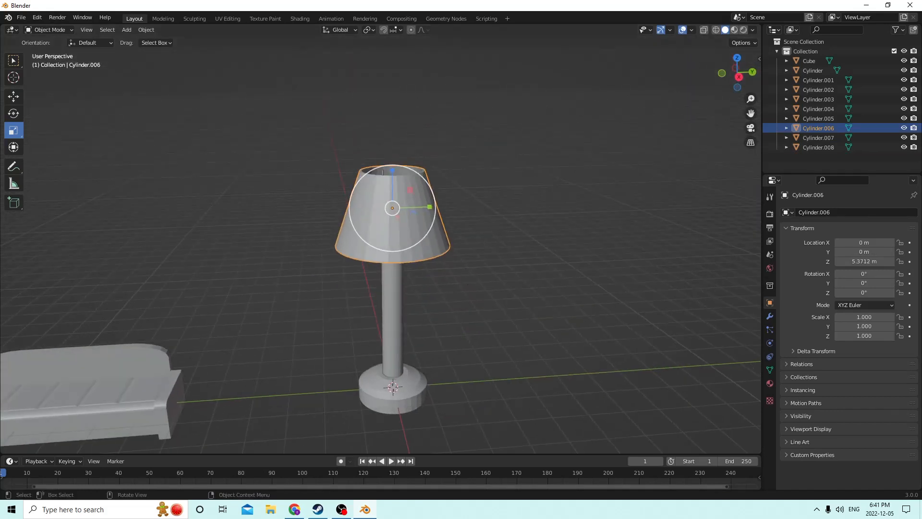
{"action": "left_click_drag", "start_coordinate": [387, 160], "coordinate": [422, 64]}
{"action": "scroll", "coordinate": [446, 140], "scroll_direction": "up", "scroll_amount": 5}
{"action": "scroll", "coordinate": [437, 157], "scroll_direction": "up", "scroll_amount": 3}
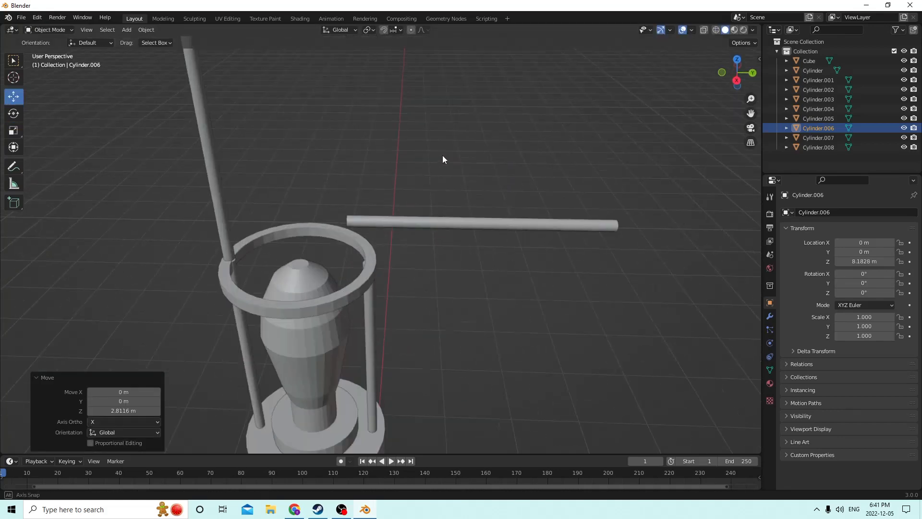
Lower the horizontal rod about 0.182 m to 5.37 m in Z, level with the ring.
{"action": "left_click", "coordinate": [458, 178]}
{"action": "scroll", "coordinate": [450, 171], "scroll_direction": "up", "scroll_amount": 2}
{"action": "scroll", "coordinate": [451, 169], "scroll_direction": "down", "scroll_amount": 4}
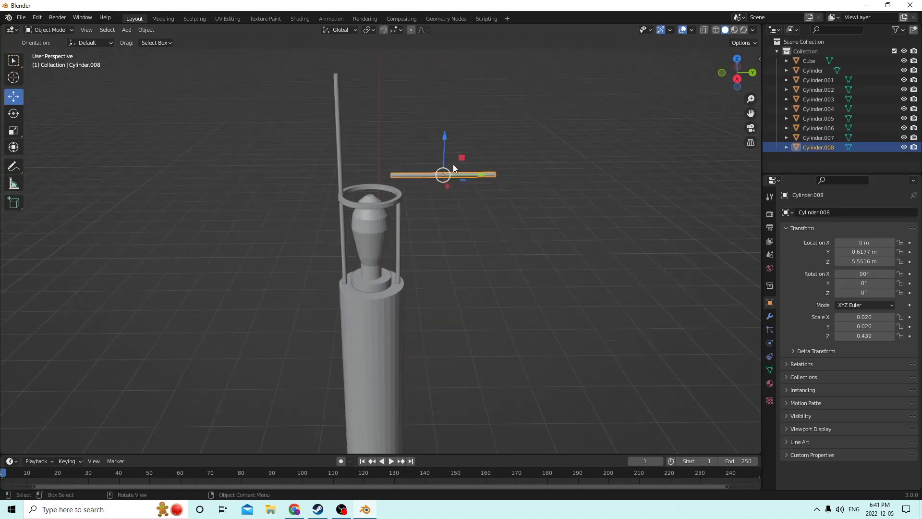
{"action": "left_click_drag", "start_coordinate": [450, 133], "coordinate": [450, 158]}
{"action": "scroll", "coordinate": [444, 188], "scroll_direction": "up", "scroll_amount": 5}
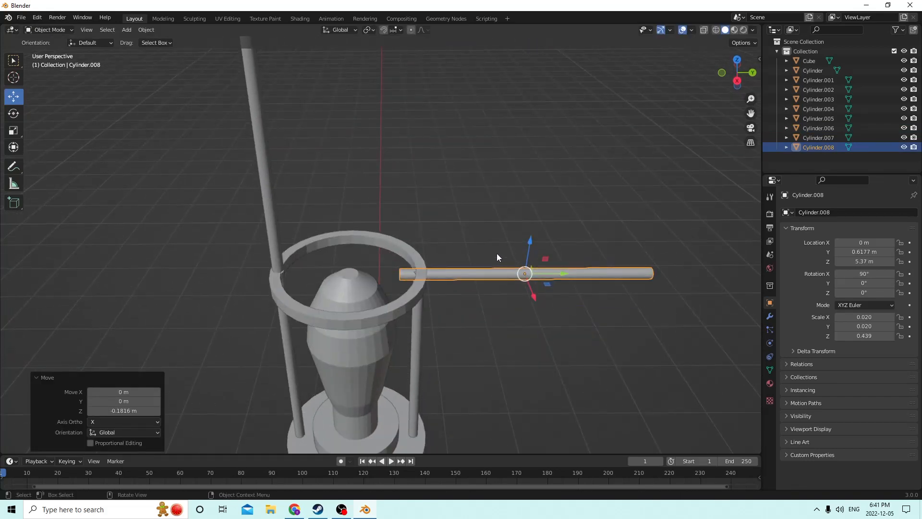
Delete the vertical rod standing above the ring and shift the horizontal rod about 0.05 m outward, to about 0.668 m in Y.
{"action": "left_click", "coordinate": [267, 168]}
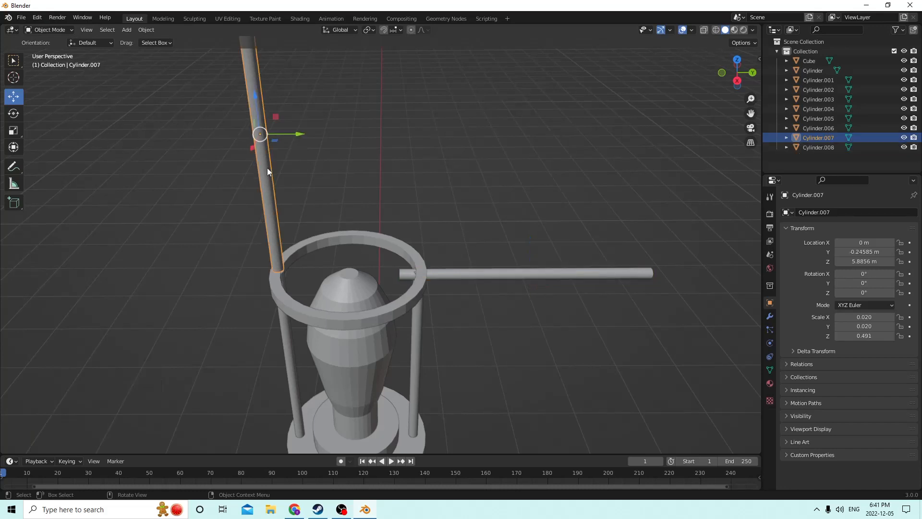
{"action": "key", "text": "Delete"}
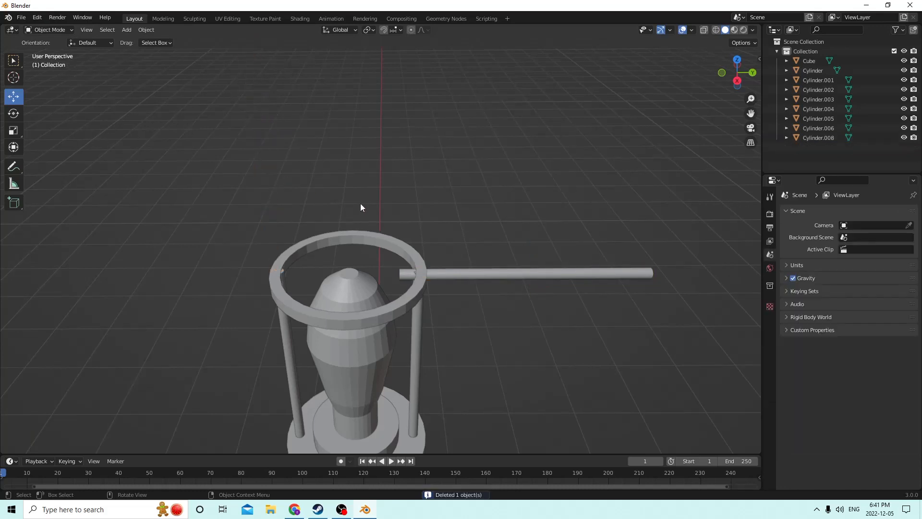
{"action": "left_click", "coordinate": [453, 272]}
{"action": "middle_click_drag", "start_coordinate": [452, 271], "coordinate": [421, 215]}
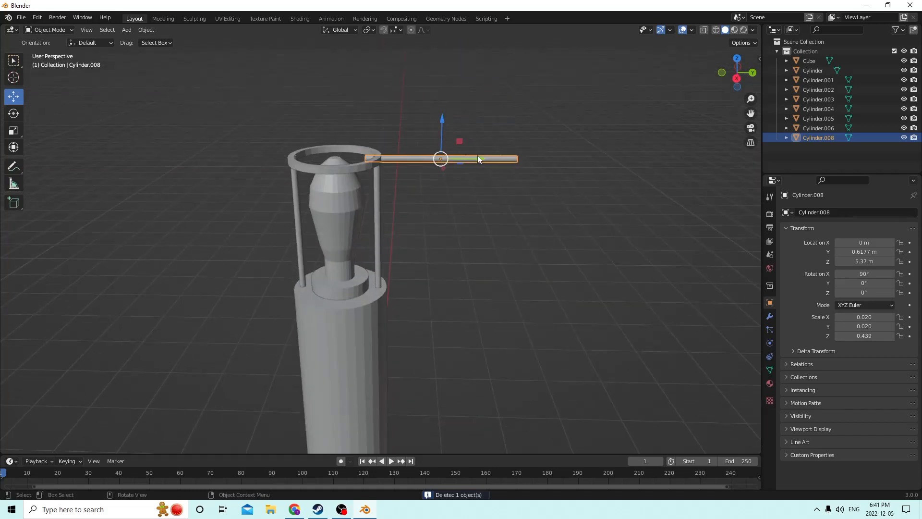
{"action": "key", "text": "g"}
{"action": "key", "text": "y"}
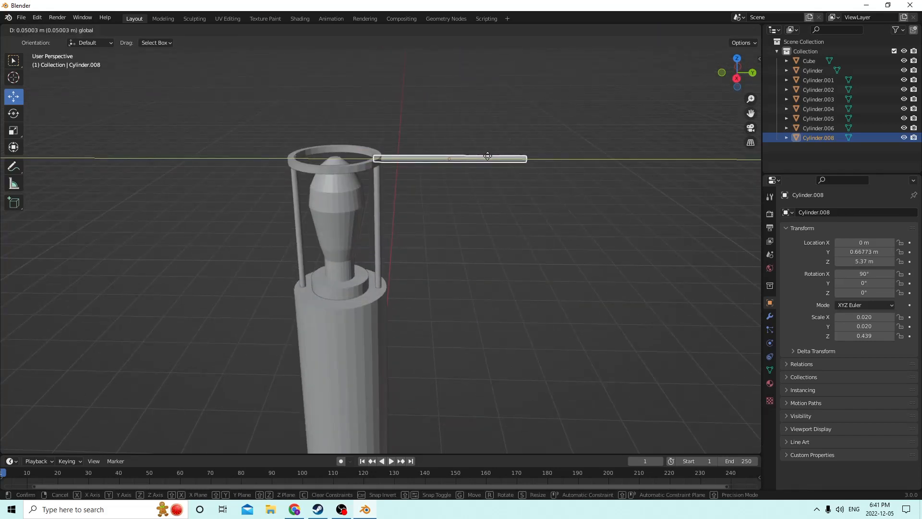
{"action": "left_click_drag", "start_coordinate": [487, 156], "coordinate": [488, 156]}
{"action": "middle_click_drag", "start_coordinate": [486, 156], "coordinate": [488, 144]}
{"action": "scroll", "coordinate": [483, 143], "scroll_direction": "down", "scroll_amount": 3}
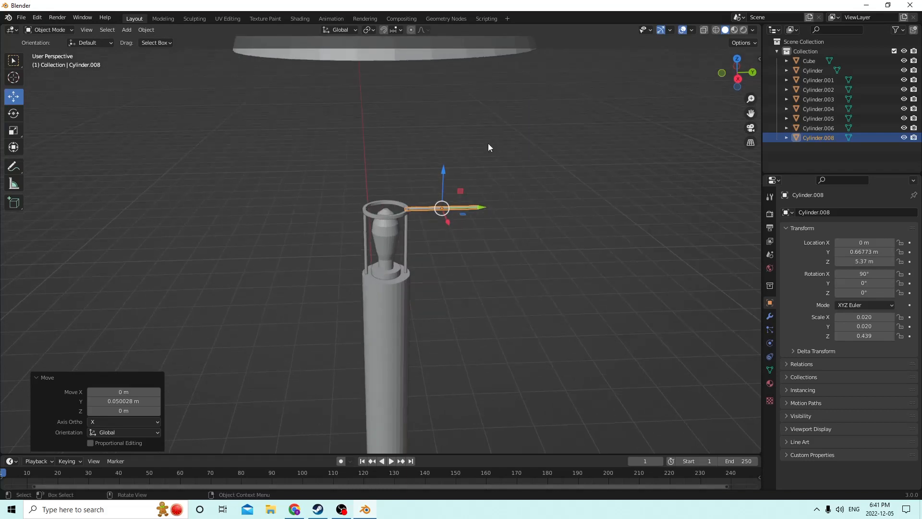
Lower the lampshade over the bulb and ring assembly to about 5.638 m in Z.
{"action": "scroll", "coordinate": [448, 111], "scroll_direction": "down", "scroll_amount": 5}
{"action": "left_click", "coordinate": [393, 100]}
{"action": "key", "text": "g"}
{"action": "key", "text": "z"}
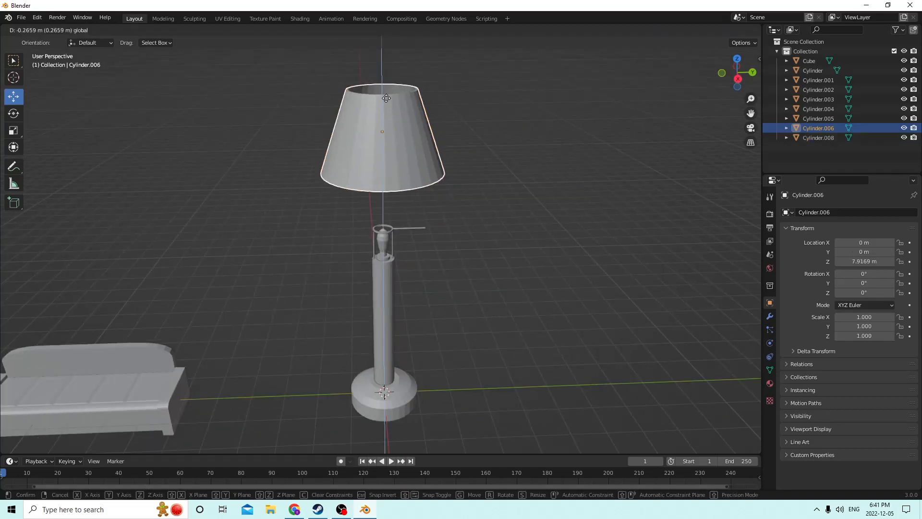
{"action": "left_click", "coordinate": [399, 159]}
{"action": "scroll", "coordinate": [398, 160], "scroll_direction": "up", "scroll_amount": 4}
{"action": "middle_click_drag", "start_coordinate": [399, 159], "coordinate": [388, 140]}
{"action": "scroll", "coordinate": [400, 100], "scroll_direction": "down", "scroll_amount": 3}
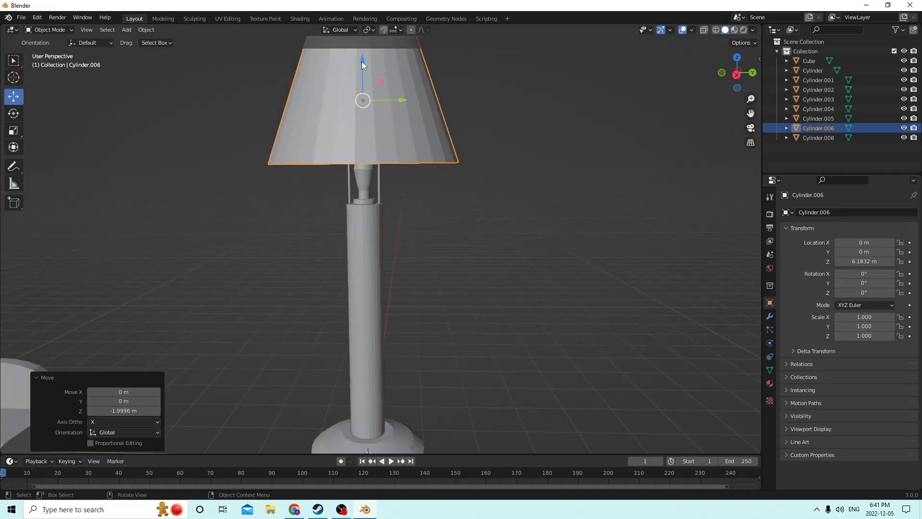
{"action": "key", "text": "g"}
{"action": "key", "text": "z"}
{"action": "left_click", "coordinate": [366, 92]}
Duplicate the horizontal rod in place and set the copy's Y location to -0.66773 m, on the opposite side of the ring.
{"action": "middle_click_drag", "start_coordinate": [366, 92], "coordinate": [469, 323]}
{"action": "scroll", "coordinate": [387, 158], "scroll_direction": "up", "scroll_amount": 3}
{"action": "left_click", "coordinate": [564, 377]}
{"action": "scroll", "coordinate": [483, 338], "scroll_direction": "up", "scroll_amount": 4}
{"action": "scroll", "coordinate": [466, 319], "scroll_direction": "down", "scroll_amount": 5}
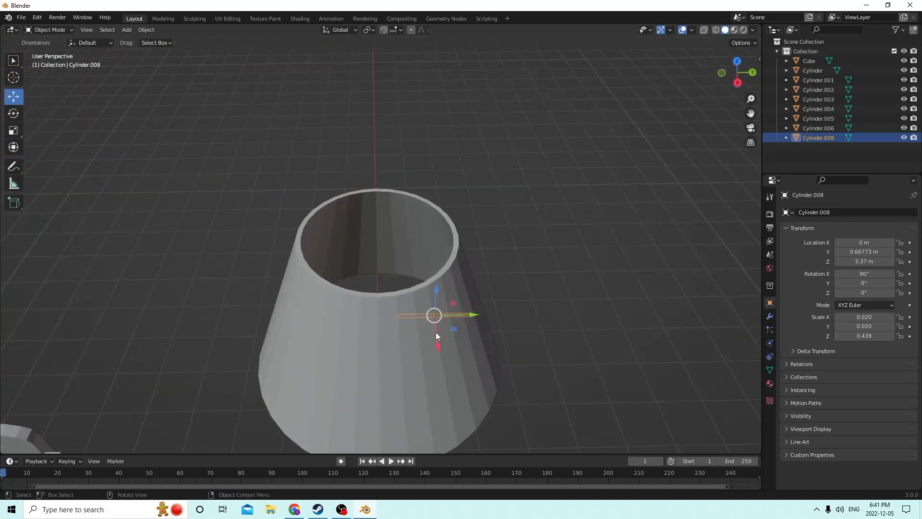
{"action": "key", "text": "shift+d"}
{"action": "right_click", "coordinate": [511, 316]}
{"action": "middle_click_drag", "start_coordinate": [511, 316], "coordinate": [493, 339]}
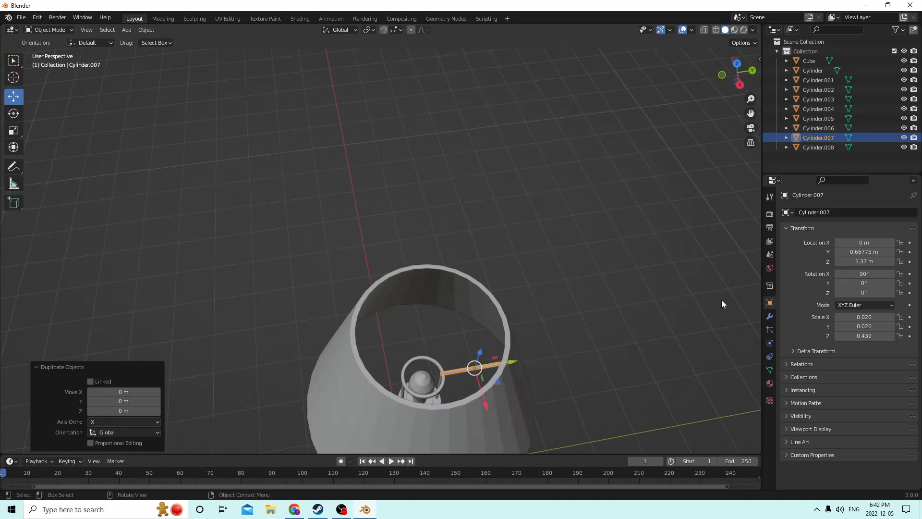
{"action": "double_click", "coordinate": [848, 251]}
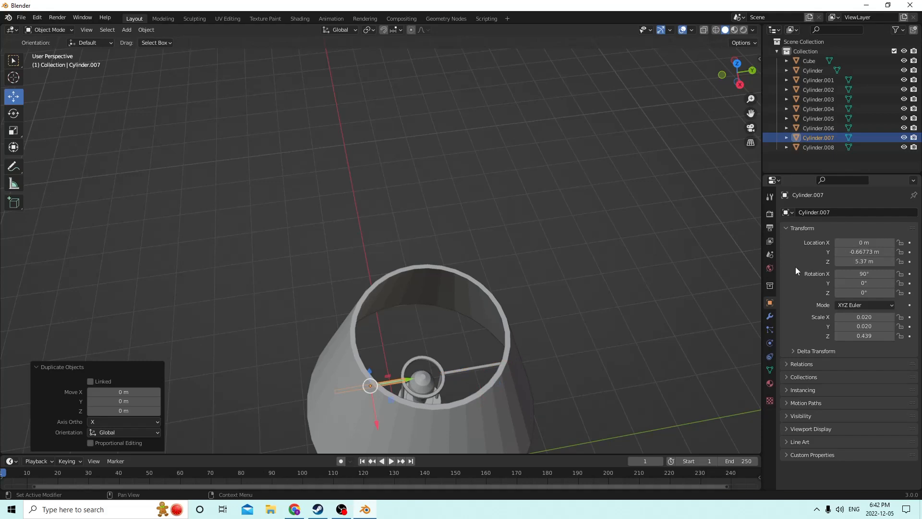
{"action": "left_click", "coordinate": [610, 264]}
Join the two horizontal rods with the ring into one object.
{"action": "middle_click_drag", "start_coordinate": [610, 264], "coordinate": [576, 269]}
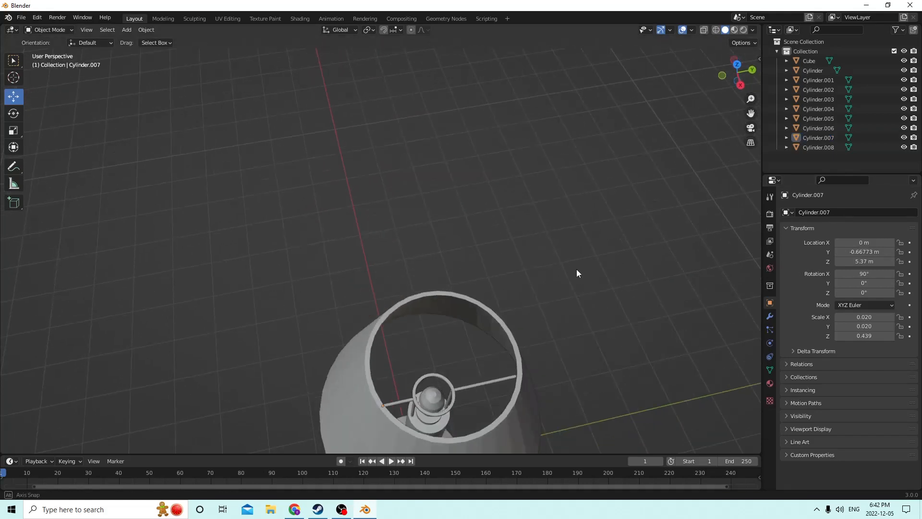
{"action": "left_click", "coordinate": [471, 384]}
{"action": "middle_click_drag", "start_coordinate": [471, 384], "coordinate": [405, 416]}
{"action": "left_click", "coordinate": [382, 384], "text": "shift"}
{"action": "scroll", "coordinate": [405, 312], "scroll_direction": "up", "scroll_amount": 3}
{"action": "scroll", "coordinate": [371, 370], "scroll_direction": "down", "scroll_amount": 6}
{"action": "left_click", "coordinate": [481, 389]}
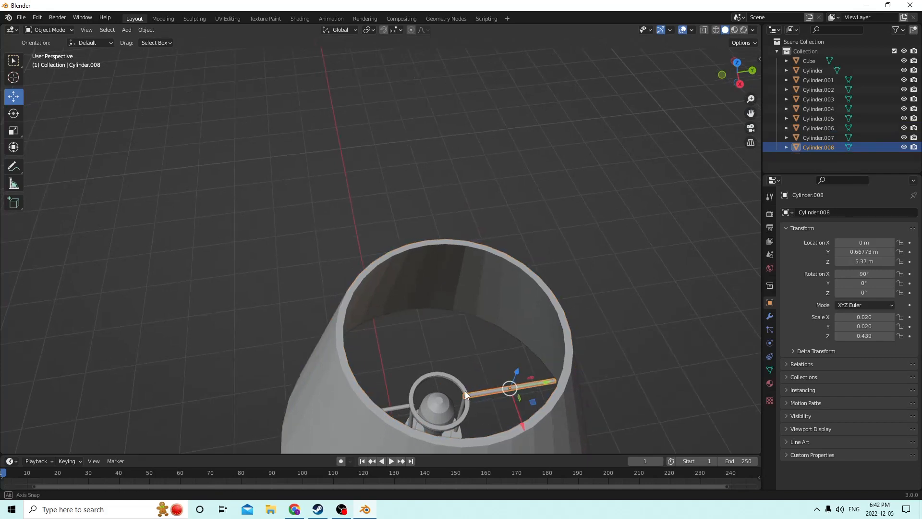
{"action": "middle_click_drag", "start_coordinate": [465, 394], "coordinate": [384, 389]}
{"action": "left_click", "coordinate": [317, 395], "text": "shift"}
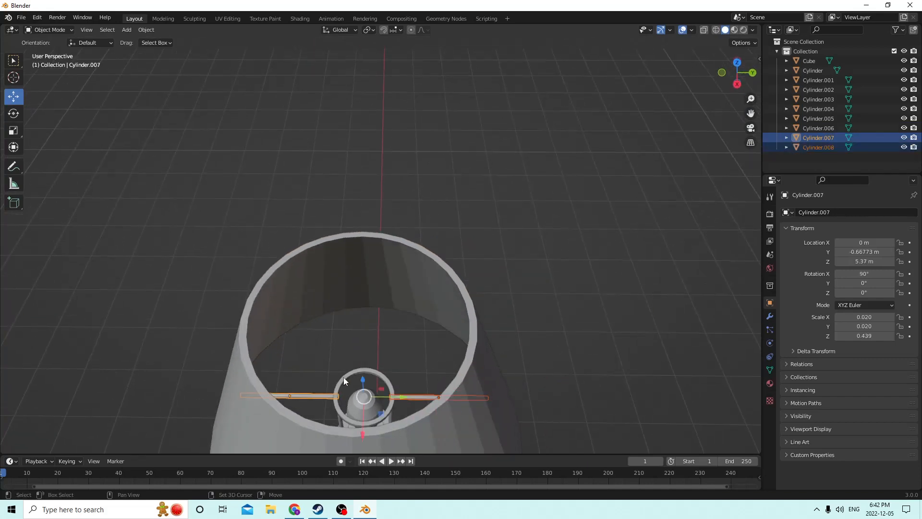
{"action": "left_click", "coordinate": [344, 377], "text": "shift"}
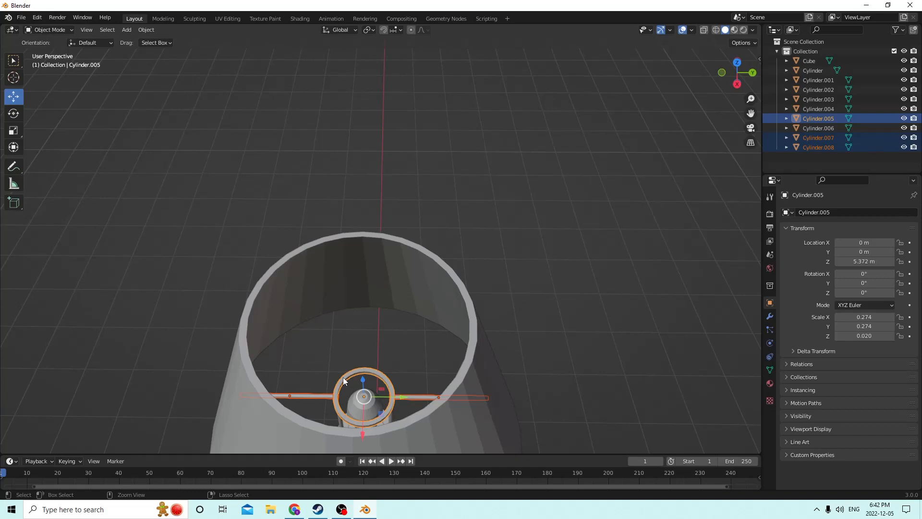
{"action": "key", "text": "ctrl+j"}
Join the two vertical rods beside the bulb to the ring and horizontal rod object.
{"action": "middle_click_drag", "start_coordinate": [345, 376], "coordinate": [348, 336]}
{"action": "scroll", "coordinate": [350, 375], "scroll_direction": "up", "scroll_amount": 5}
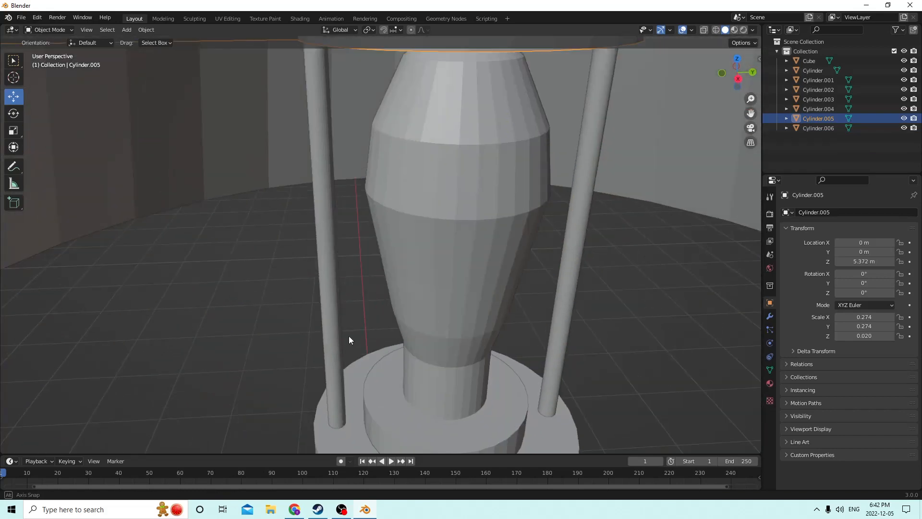
{"action": "left_click", "coordinate": [556, 283]}
{"action": "left_click", "coordinate": [330, 306], "text": "shift"}
{"action": "scroll", "coordinate": [332, 303], "scroll_direction": "down", "scroll_amount": 2}
{"action": "scroll", "coordinate": [333, 304], "scroll_direction": "up", "scroll_amount": 2}
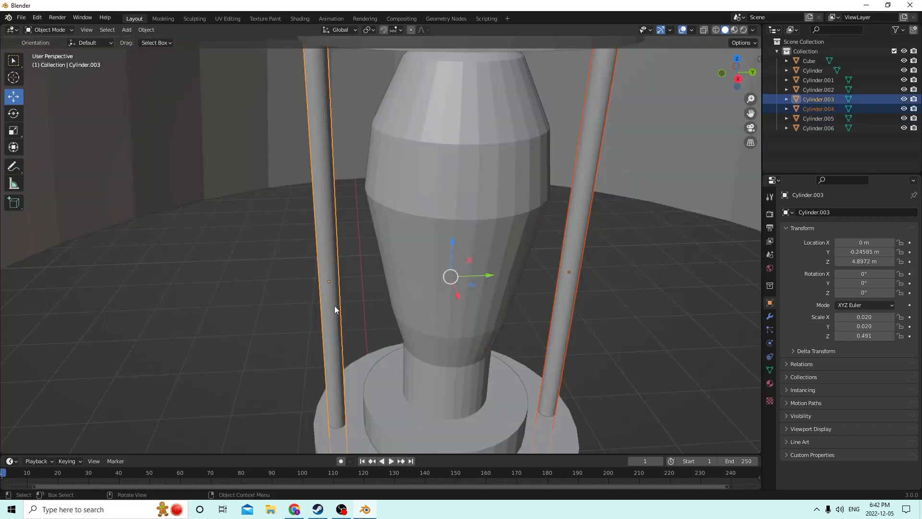
{"action": "scroll", "coordinate": [334, 305], "scroll_direction": "down", "scroll_amount": 4}
{"action": "middle_click_drag", "start_coordinate": [334, 305], "coordinate": [343, 325]}
{"action": "left_click", "coordinate": [345, 373], "text": "shift"}
{"action": "key", "text": "ctrl+j"}
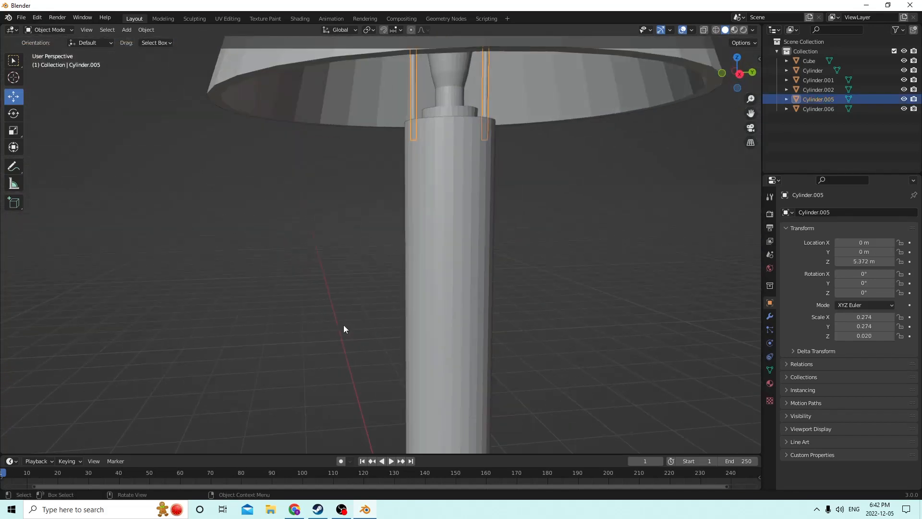
Join the ring-and-rod frame with the lampshade into a single object, leaving the column separate.
{"action": "left_click", "coordinate": [422, 235], "text": "shift"}
{"action": "middle_click_drag", "start_coordinate": [425, 234], "coordinate": [461, 243]}
{"action": "scroll", "coordinate": [419, 254], "scroll_direction": "up", "scroll_amount": 4}
{"action": "scroll", "coordinate": [419, 254], "scroll_direction": "down", "scroll_amount": 4}
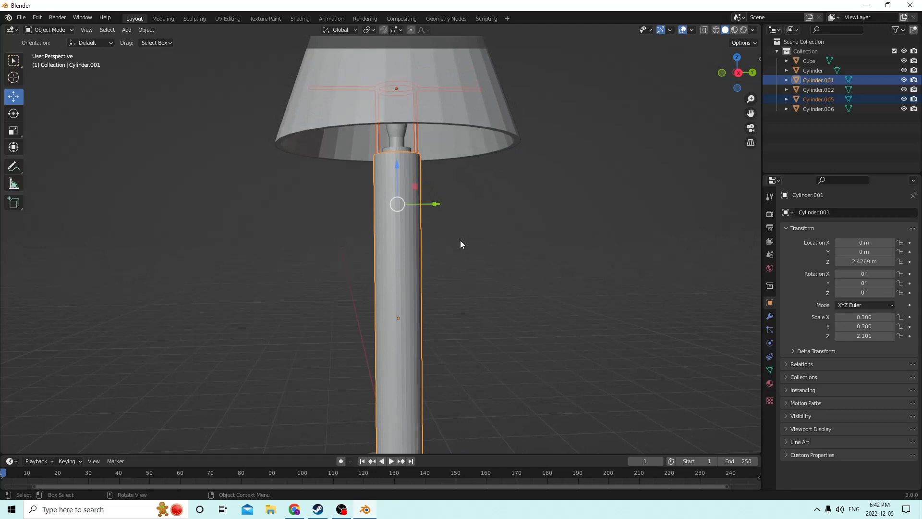
{"action": "left_click", "coordinate": [418, 137]}
{"action": "left_click", "coordinate": [466, 118], "text": "shift"}
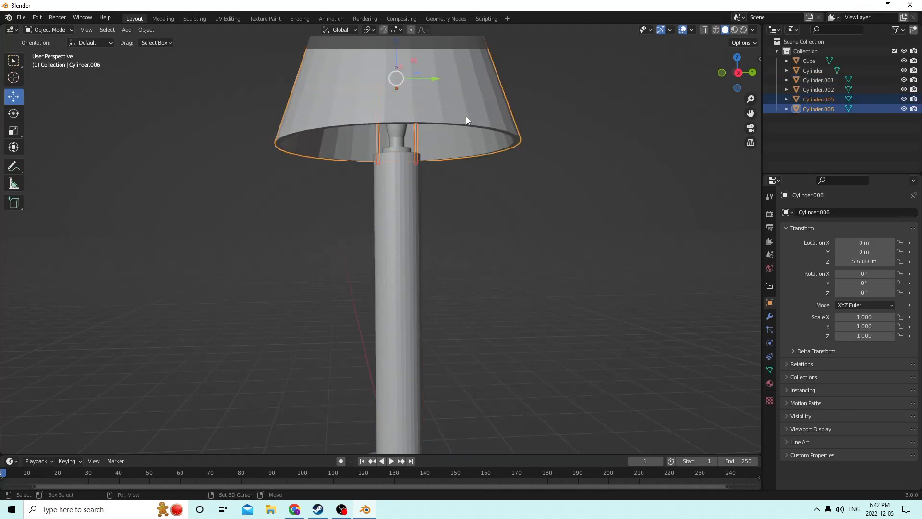
{"action": "key", "text": "ctrl+j"}
Add a cylinder mesh and raise it about 3.456 m in Z, around the column below the lampshade.
{"action": "scroll", "coordinate": [464, 122], "scroll_direction": "down", "scroll_amount": 4}
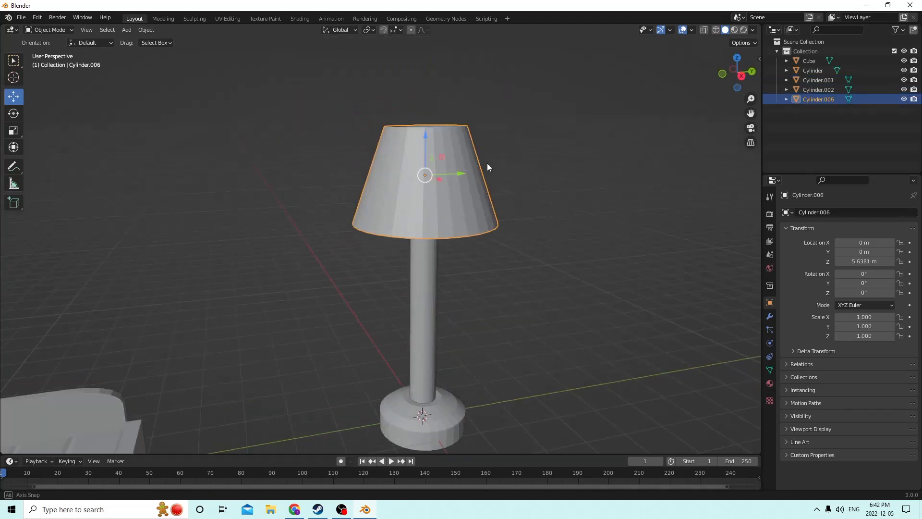
{"action": "middle_click_drag", "start_coordinate": [487, 163], "coordinate": [451, 180]}
{"action": "scroll", "coordinate": [472, 209], "scroll_direction": "up", "scroll_amount": 3}
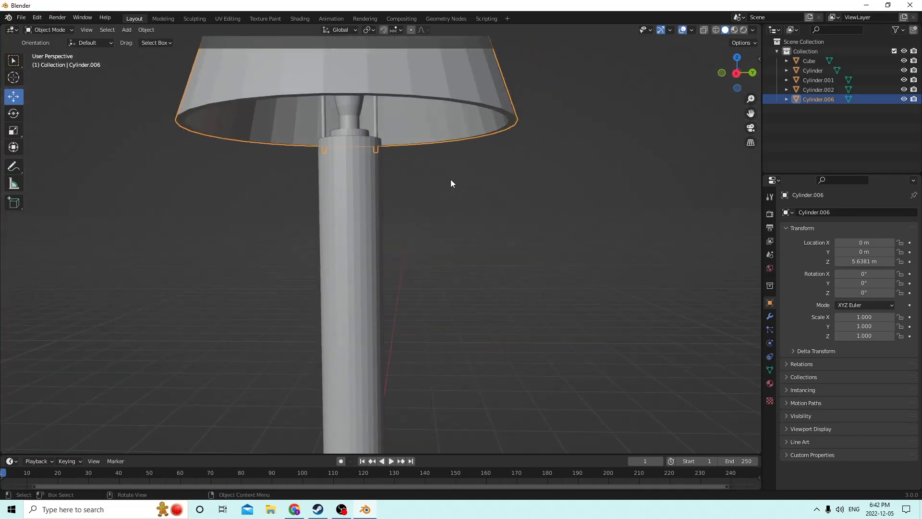
{"action": "scroll", "coordinate": [378, 205], "scroll_direction": "down", "scroll_amount": 2}
{"action": "mouse_move", "coordinate": [442, 250]}
{"action": "middle_mouse_down"}
{"action": "mouse_move", "coordinate": [477, 261]}
{"action": "mouse_move", "coordinate": [432, 243]}
{"action": "mouse_move", "coordinate": [442, 255]}
{"action": "middle_mouse_up"}
{"action": "scroll", "coordinate": [449, 245], "scroll_direction": "down", "scroll_amount": 3}
{"action": "key", "text": "shift+a"}
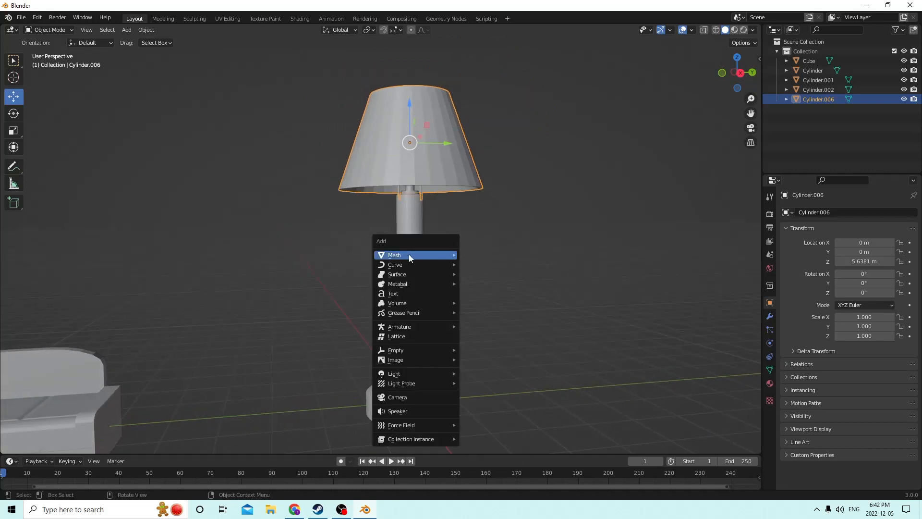
{"action": "mouse_move", "coordinate": [411, 256]}
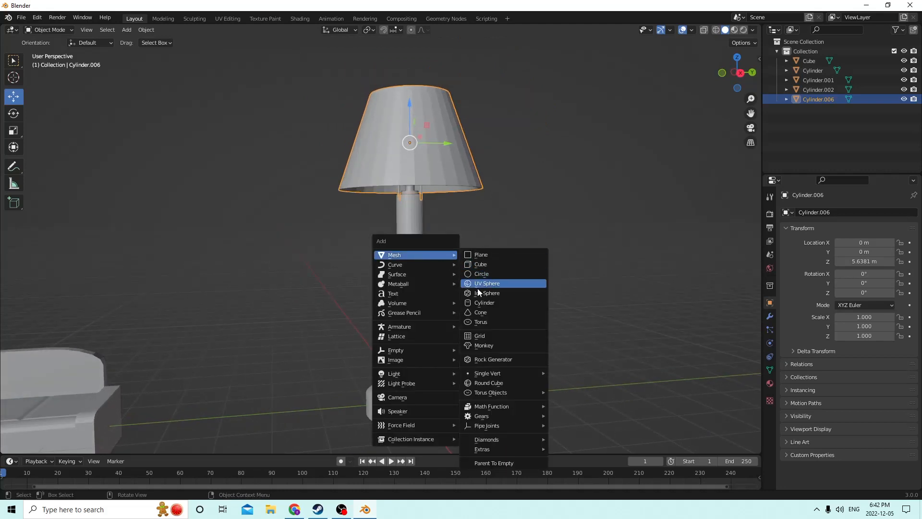
{"action": "left_click", "coordinate": [485, 304]}
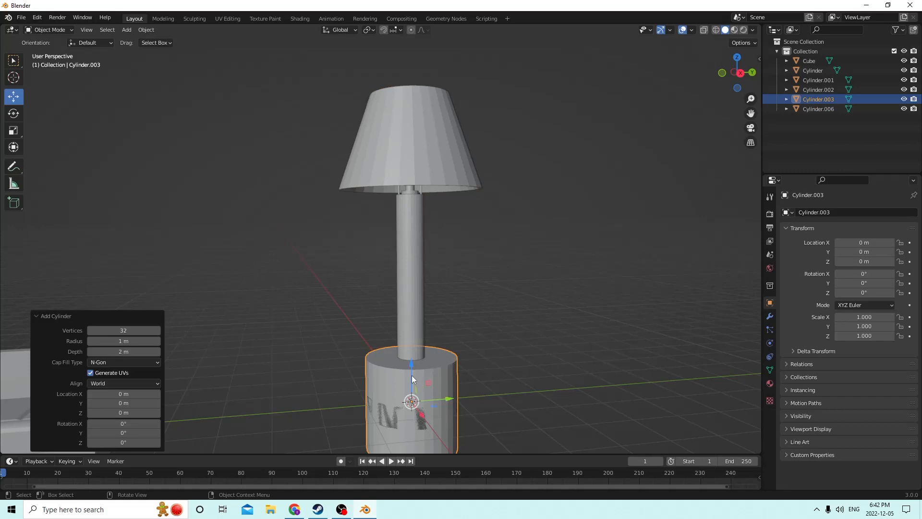
{"action": "left_click_drag", "start_coordinate": [412, 376], "coordinate": [411, 218]}
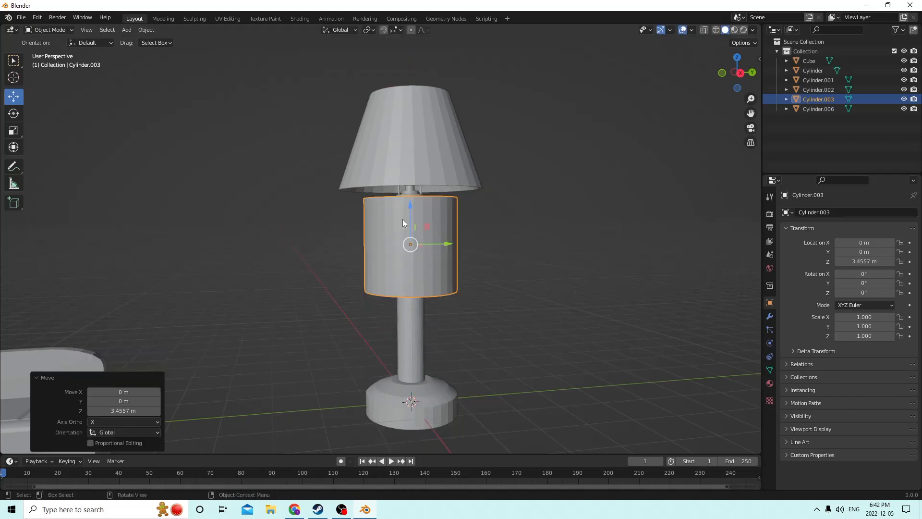
Set the new cylinder's X rotation to 90°.
{"action": "left_click", "coordinate": [863, 242]}
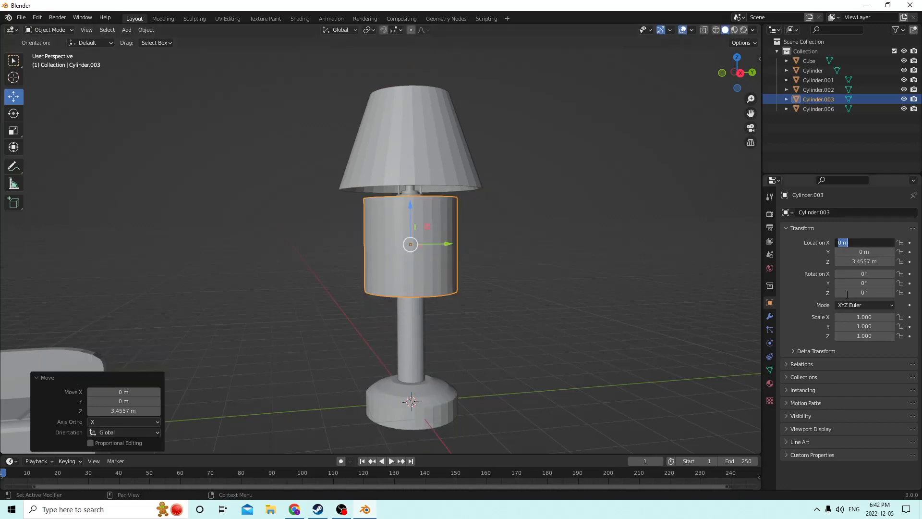
{"action": "left_click", "coordinate": [864, 272]}
{"action": "left_click", "coordinate": [864, 272]}
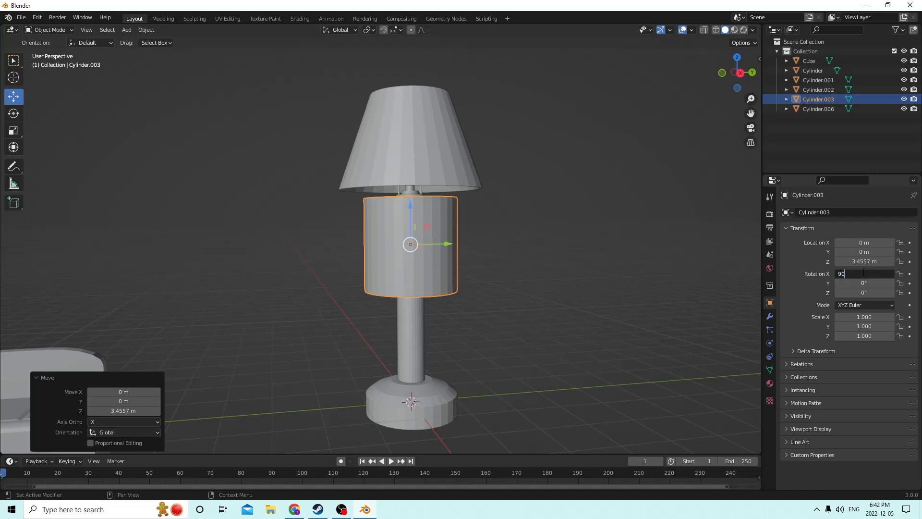
{"action": "type", "text": "90"}
{"action": "key", "text": "Return"}
Scale the cylinder down uniformly to about 0.067 and move it about 0.356 m in Y, against the column's side.
{"action": "middle_click_drag", "start_coordinate": [700, 237], "coordinate": [627, 248]}
{"action": "key", "text": "s"}
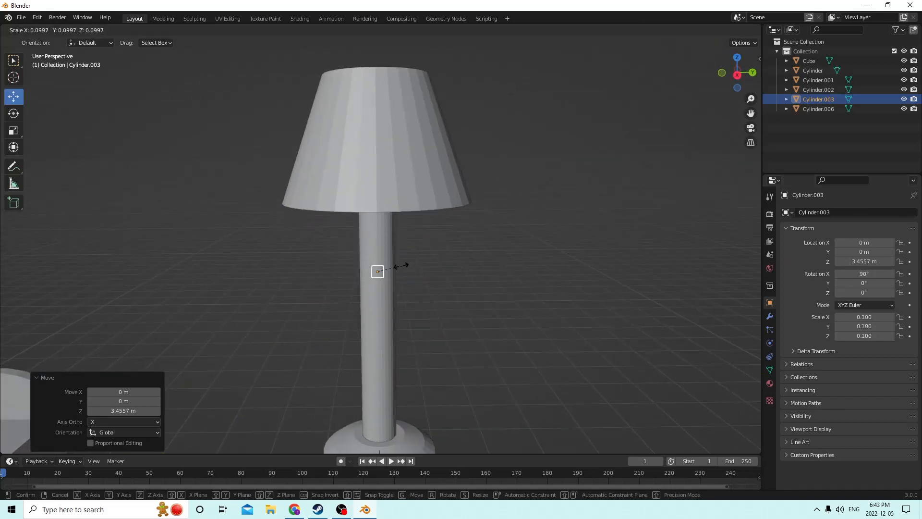
{"action": "left_click", "coordinate": [395, 271]}
{"action": "left_click_drag", "start_coordinate": [413, 272], "coordinate": [438, 271]}
Stretch the small cylinder along global Y and shrink it uniformly to scales of about 0.035, 0.035 and 0.081.
{"action": "scroll", "coordinate": [418, 273], "scroll_direction": "up", "scroll_amount": 3}
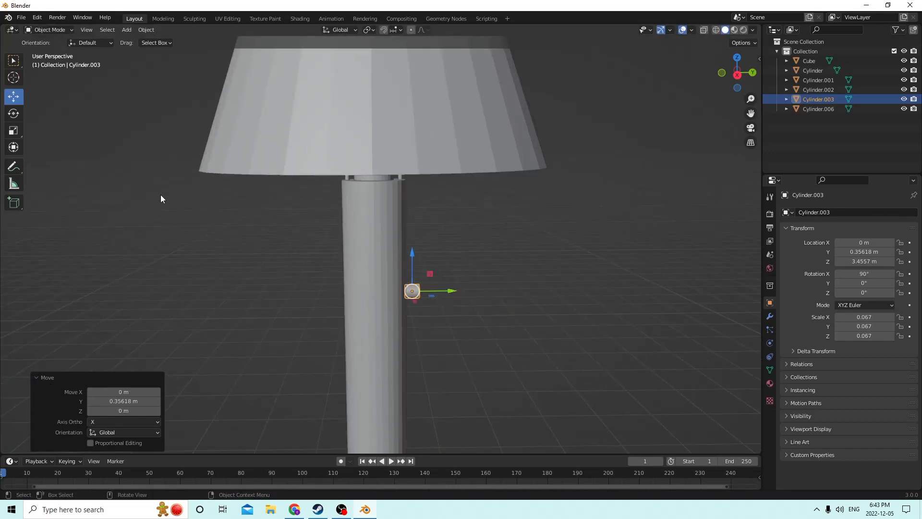
{"action": "middle_click_drag", "start_coordinate": [19, 146], "coordinate": [105, 162]}
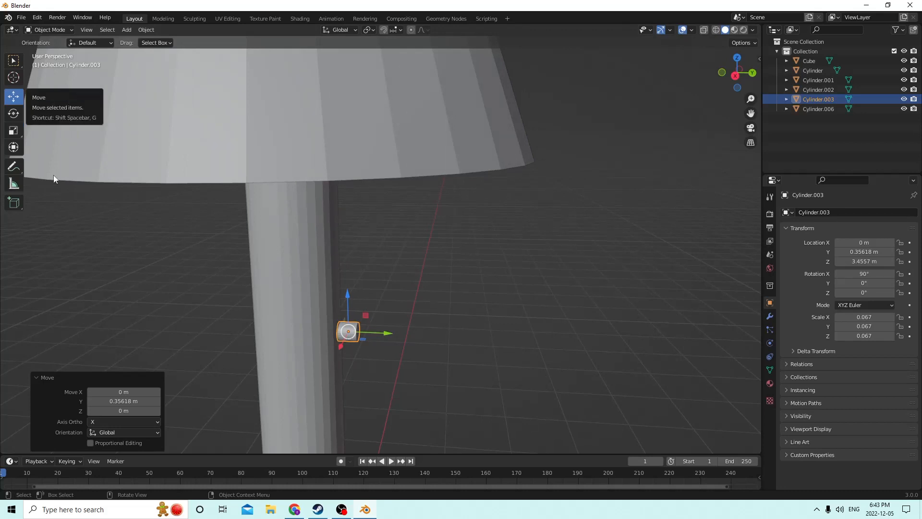
{"action": "left_click", "coordinate": [13, 131]}
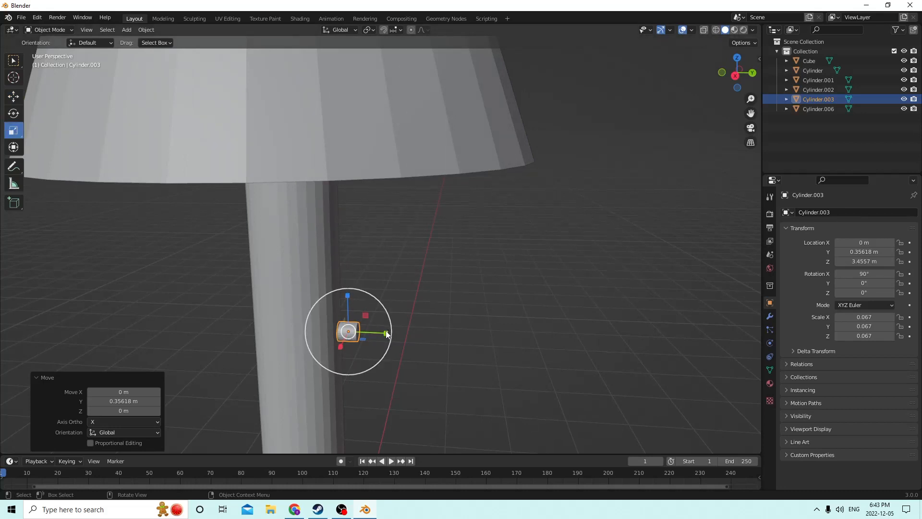
{"action": "mouse_move", "coordinate": [390, 330]}
{"action": "left_mouse_down"}
{"action": "mouse_move", "coordinate": [414, 328]}
{"action": "mouse_move", "coordinate": [403, 331]}
{"action": "left_mouse_up"}
{"action": "middle_click_drag", "start_coordinate": [556, 292], "coordinate": [546, 288]}
{"action": "key", "text": "s"}
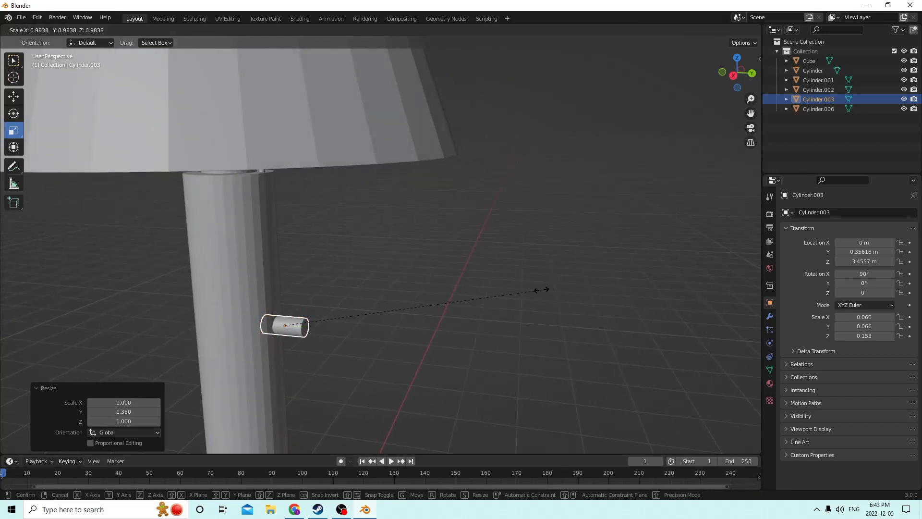
{"action": "left_click", "coordinate": [421, 303]}
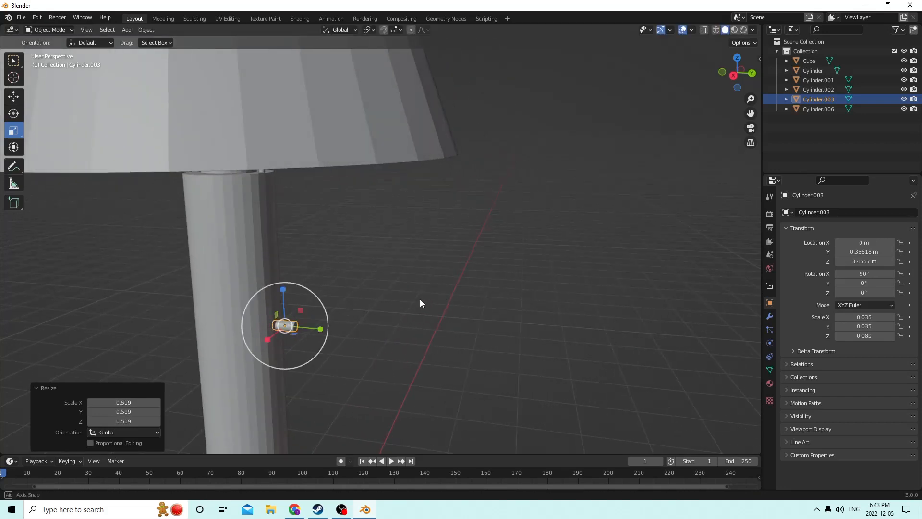
Raise the small cylinder to about 3.706 m in Z and place a duplicate about 0.145 m farther out along Y.
{"action": "middle_click_drag", "start_coordinate": [420, 298], "coordinate": [295, 206]}
{"action": "left_click", "coordinate": [12, 97]}
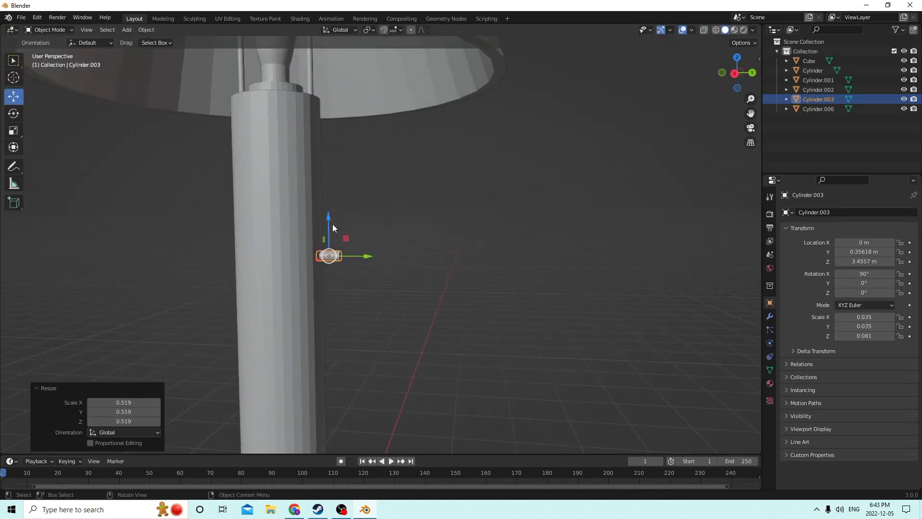
{"action": "left_click_drag", "start_coordinate": [332, 224], "coordinate": [386, 221]}
{"action": "key", "text": "shift+d"}
{"action": "key", "text": "Escape"}
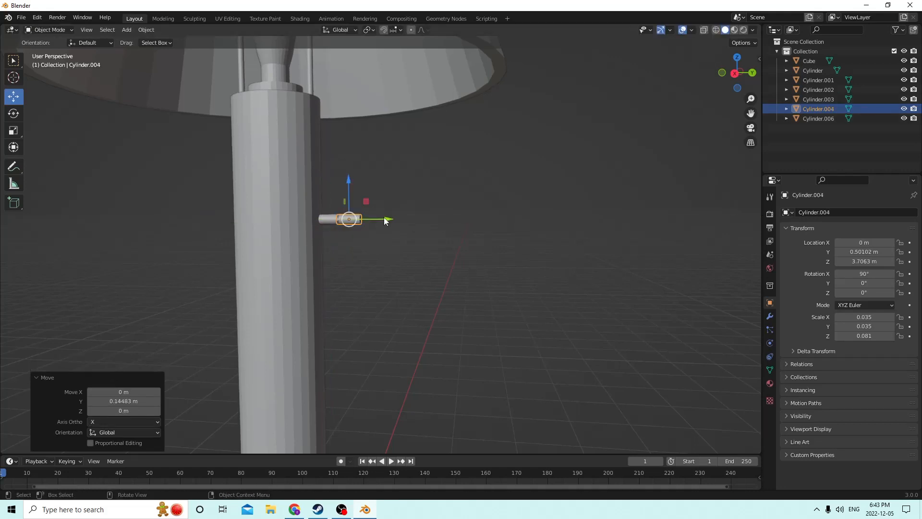
Flatten the outer duplicate cylinder along global Y by a factor of about 0.095, and enlarge it uniformly by about 1.41.
{"action": "left_click", "coordinate": [12, 134]}
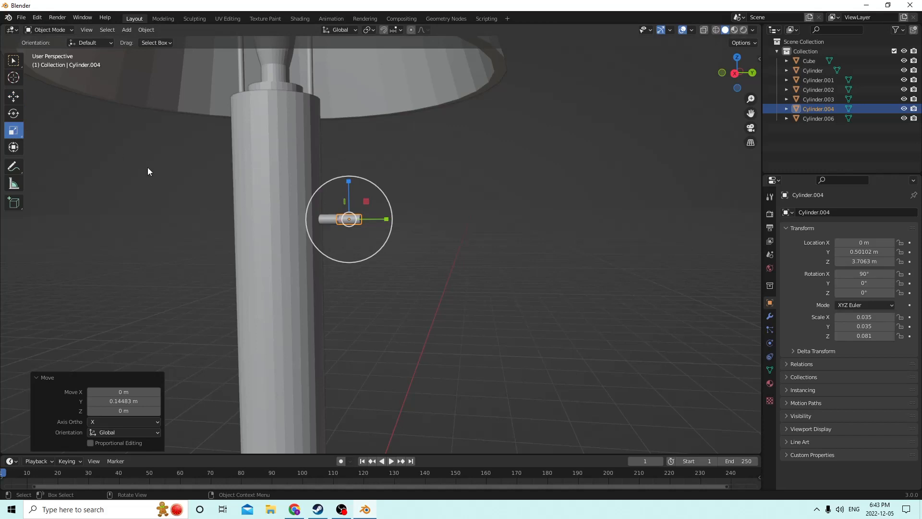
{"action": "left_click_drag", "start_coordinate": [385, 219], "coordinate": [352, 220]}
{"action": "middle_click_drag", "start_coordinate": [360, 217], "coordinate": [330, 229]}
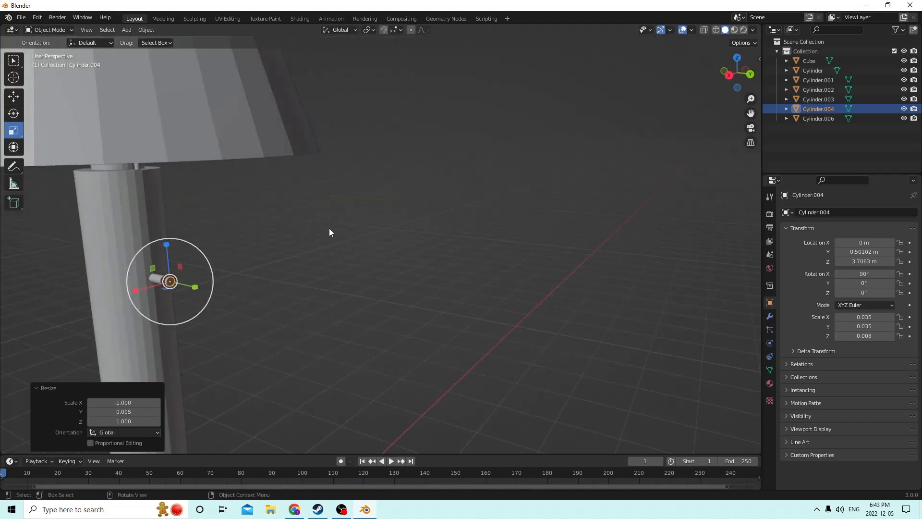
{"action": "key", "text": "s"}
{"action": "left_click", "coordinate": [397, 218]}
{"action": "middle_click_drag", "start_coordinate": [397, 218], "coordinate": [485, 229]}
{"action": "scroll", "coordinate": [442, 206], "scroll_direction": "up", "scroll_amount": 5}
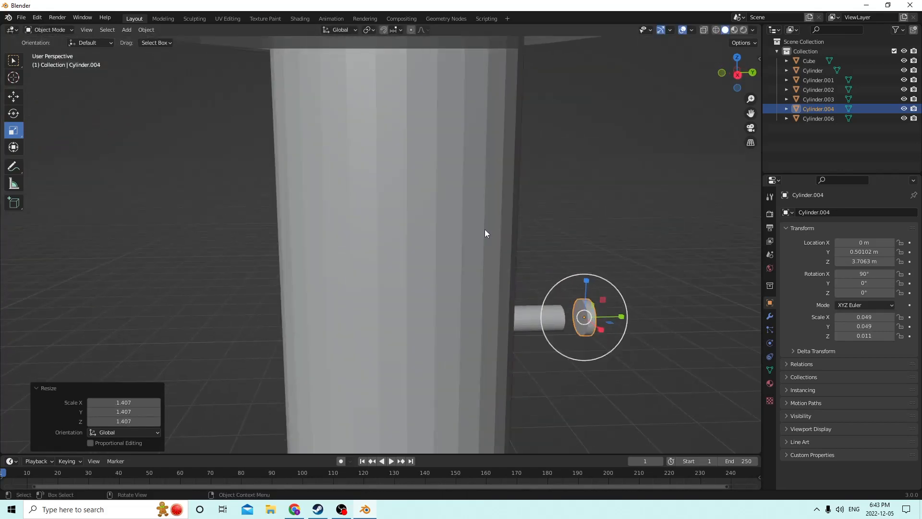
Taper the small disc by scaling its column-facing end face to about 0.641.
{"action": "key", "text": "Tab"}
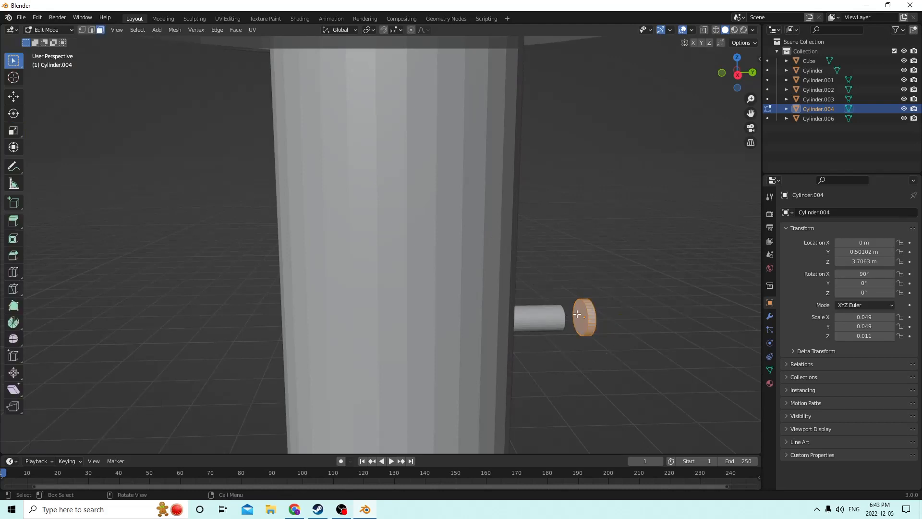
{"action": "key", "text": "s"}
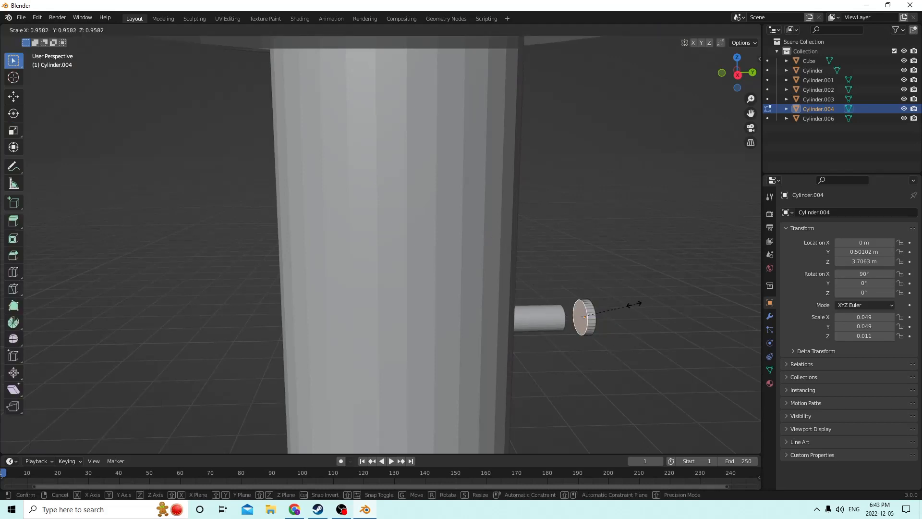
{"action": "left_click", "coordinate": [618, 306]}
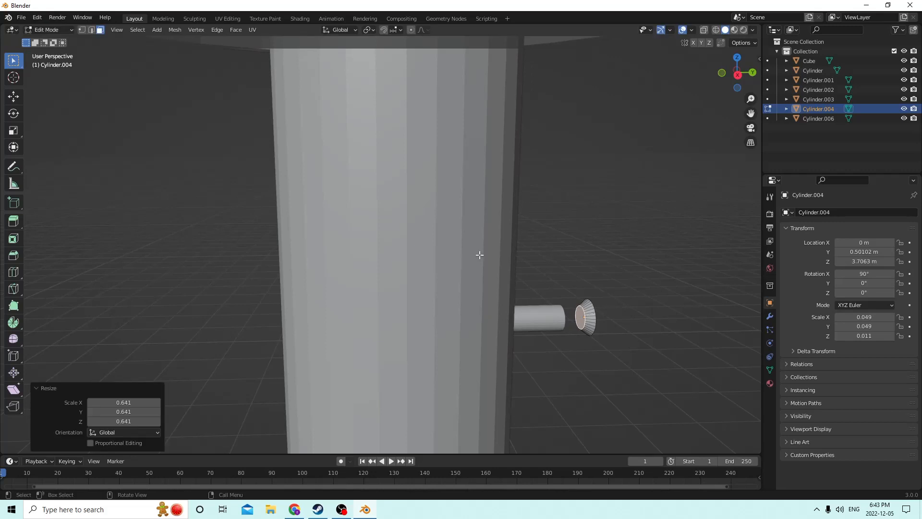
{"action": "middle_click_drag", "start_coordinate": [480, 255], "coordinate": [434, 246]}
{"action": "key", "text": "Tab"}
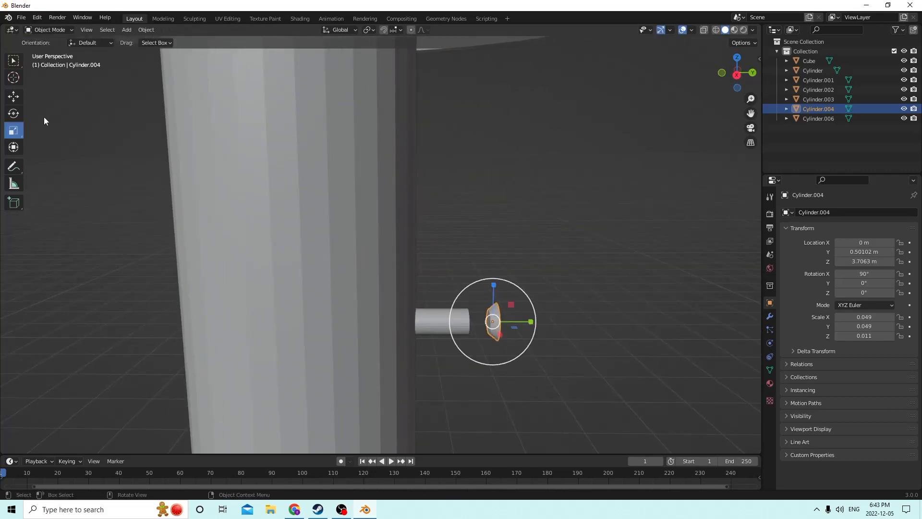
Move the tapered disc to about 0.448 m in Y, against the rod's outer end, and enlarge it uniformly to about 0.054.
{"action": "left_click", "coordinate": [13, 96]}
{"action": "left_click_drag", "start_coordinate": [534, 326], "coordinate": [512, 319]}
{"action": "middle_click_drag", "start_coordinate": [531, 316], "coordinate": [500, 330]}
{"action": "key", "text": "s"}
{"action": "left_click", "coordinate": [540, 308]}
{"action": "left_click_drag", "start_coordinate": [493, 336], "coordinate": [494, 333]}
{"action": "middle_click_drag", "start_coordinate": [494, 333], "coordinate": [489, 331]}
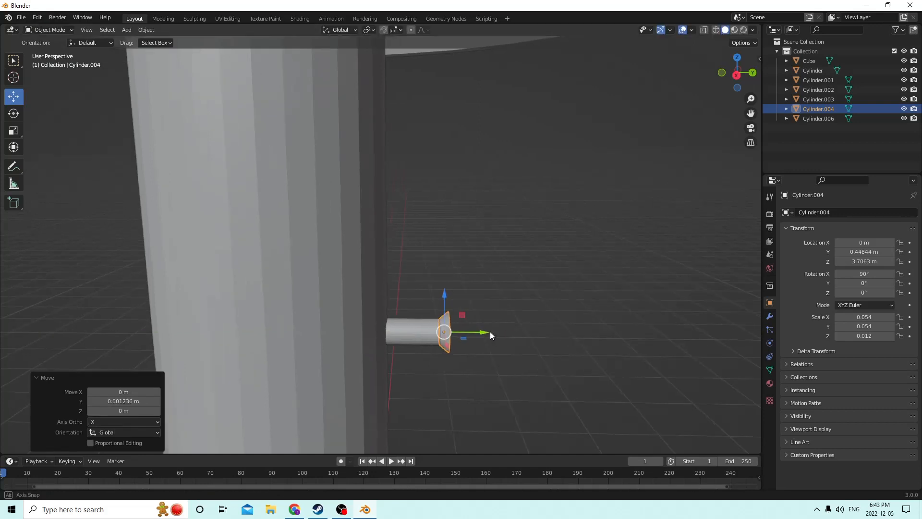
Join the tapered disc with the rod and push the joined switch about 0.081 m into the column along negative Y.
{"action": "left_click", "coordinate": [400, 328], "text": "shift"}
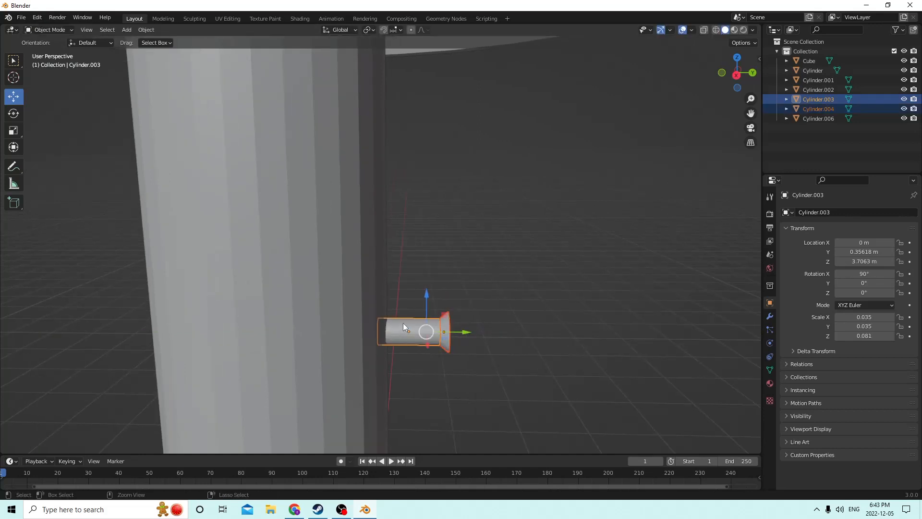
{"action": "key", "text": "ctrl+j"}
{"action": "middle_click_drag", "start_coordinate": [402, 318], "coordinate": [384, 292]}
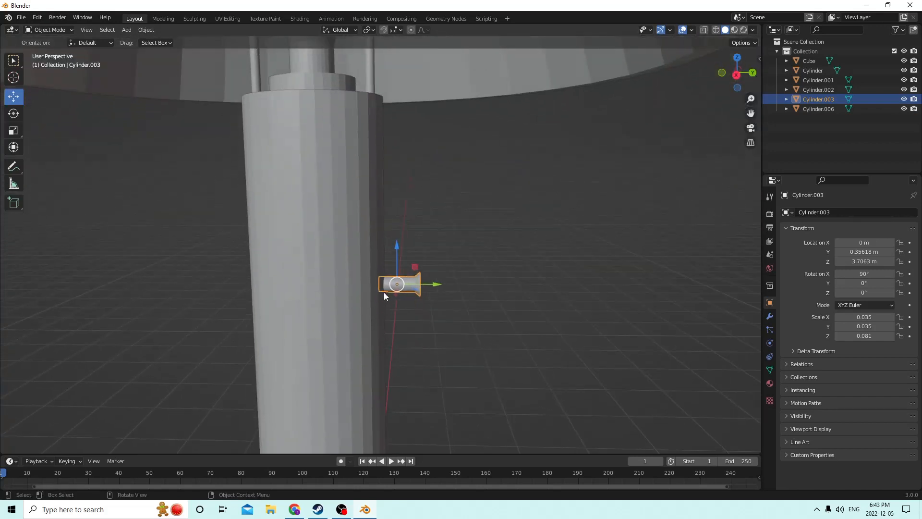
{"action": "left_click_drag", "start_coordinate": [431, 291], "coordinate": [413, 286]}
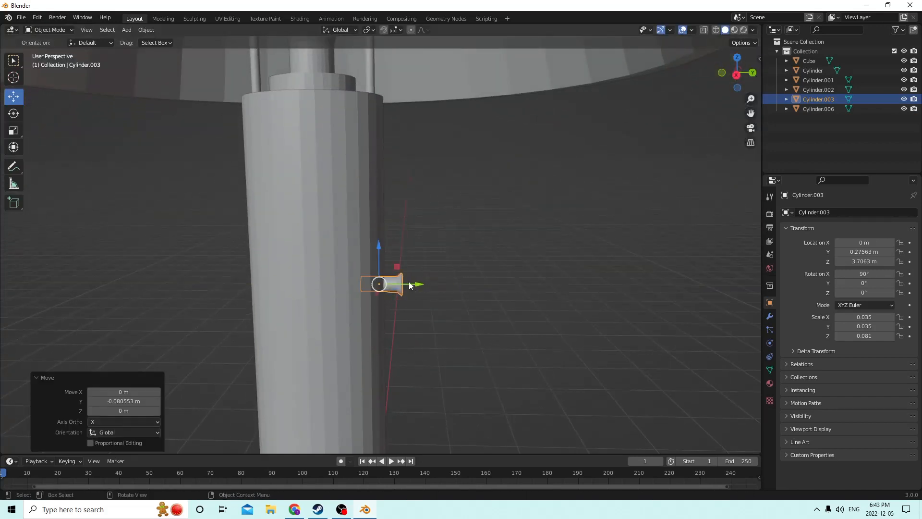
Duplicate the switch in place and cut the duplicate out of the column with Bool Tool's Auto Boolean Difference.
{"action": "key", "text": "shift+d"}
{"action": "key", "text": "Escape"}
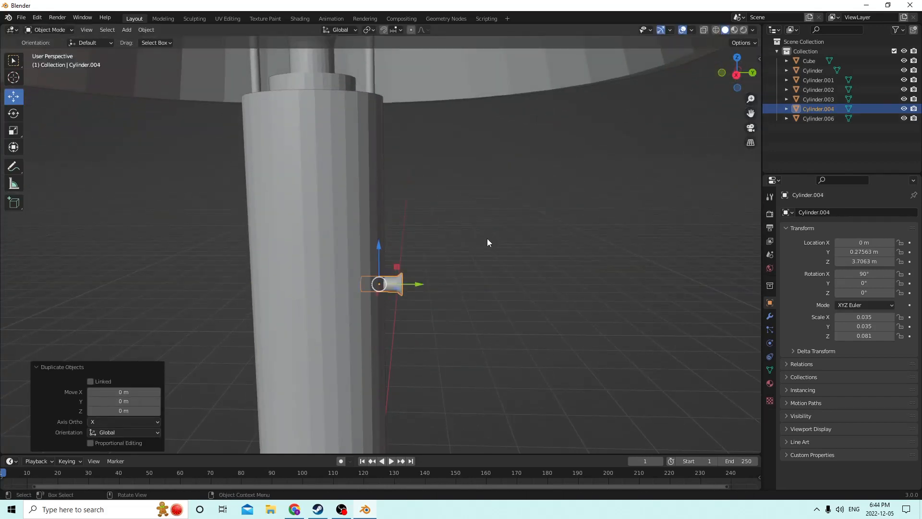
{"action": "left_click", "coordinate": [337, 230]}
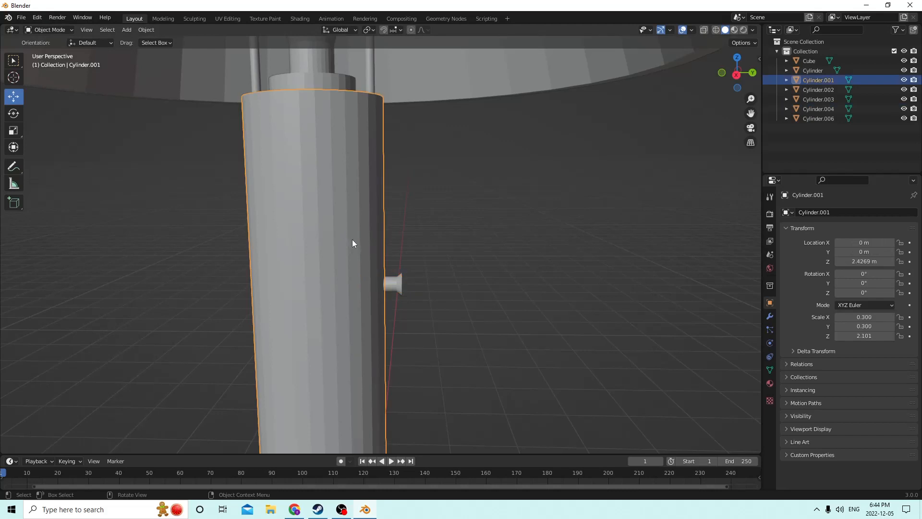
{"action": "left_click", "coordinate": [396, 284]}
{"action": "left_click", "coordinate": [318, 238], "text": "shift"}
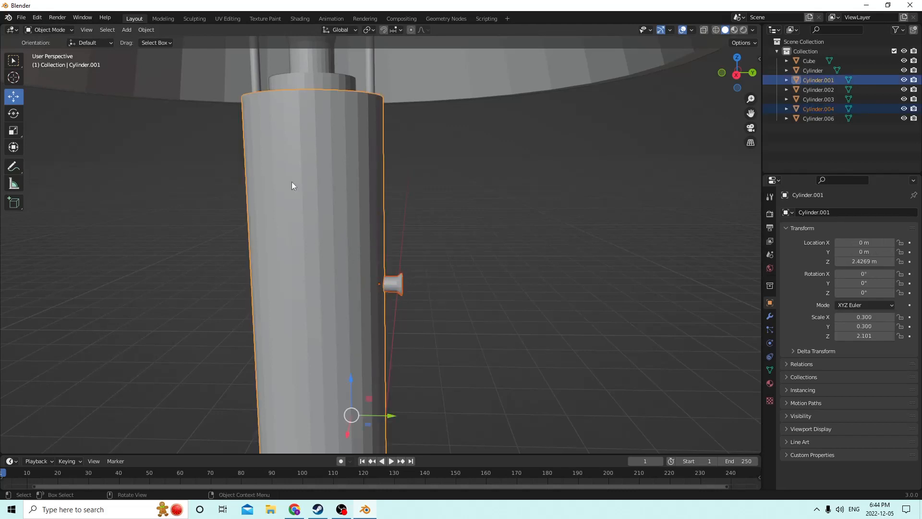
{"action": "left_click", "coordinate": [146, 29]}
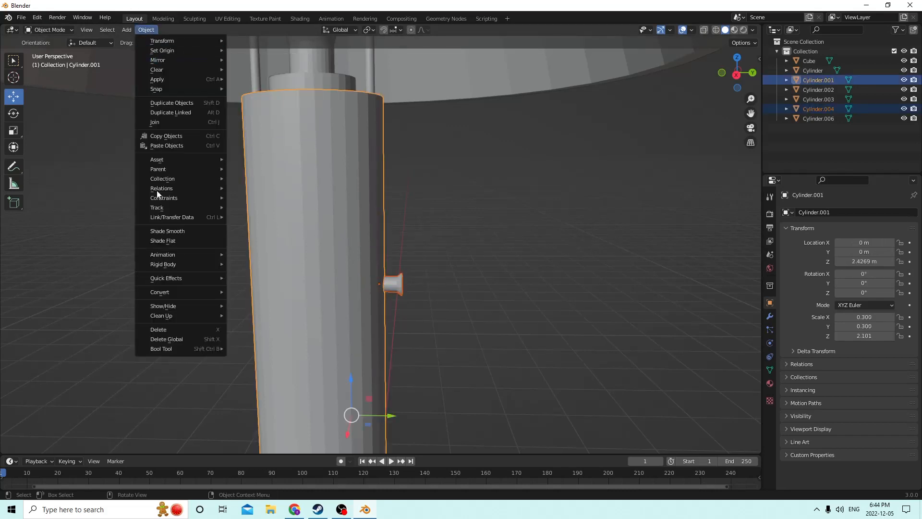
{"action": "mouse_move", "coordinate": [156, 354]}
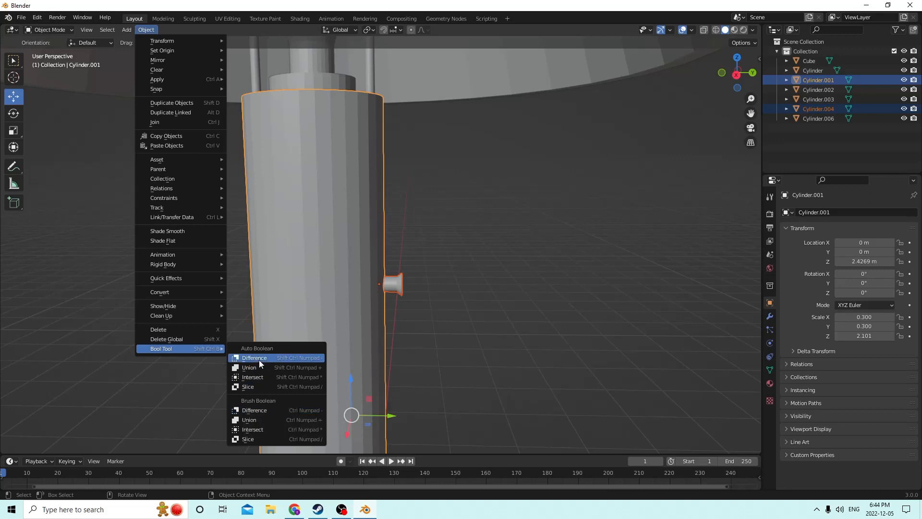
{"action": "left_click", "coordinate": [257, 410]}
{"action": "scroll", "coordinate": [307, 319], "scroll_direction": "down", "scroll_amount": 5}
{"action": "mouse_move", "coordinate": [157, 289]}
{"action": "middle_mouse_down"}
{"action": "mouse_move", "coordinate": [147, 275]}
{"action": "mouse_move", "coordinate": [156, 276]}
{"action": "middle_mouse_up"}
{"action": "scroll", "coordinate": [157, 275], "scroll_direction": "up", "scroll_amount": 3}
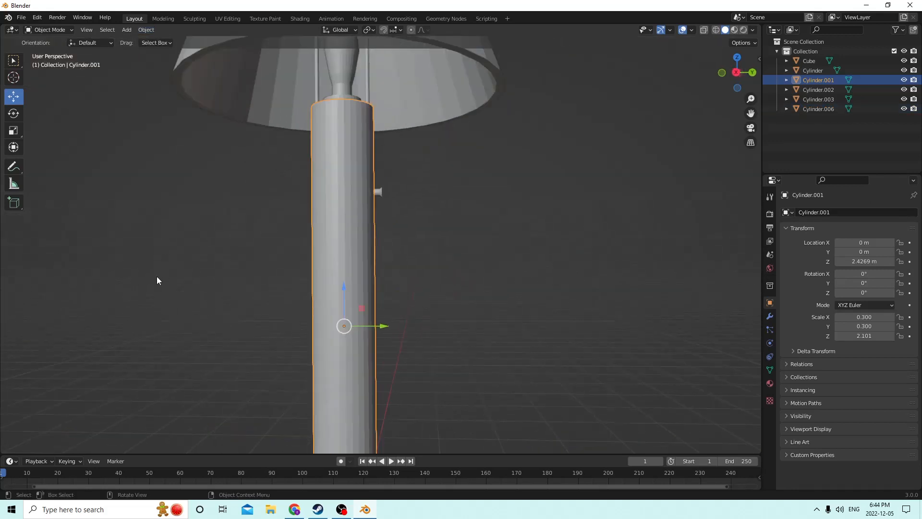
Move the remaining switch about 0.076 m outward along Y and shrink it uniformly to scales of about 0.032, 0.032 and 0.074.
{"action": "left_click", "coordinate": [376, 193]}
{"action": "middle_click_drag", "start_coordinate": [294, 196], "coordinate": [283, 214]}
{"action": "scroll", "coordinate": [284, 214], "scroll_direction": "up", "scroll_amount": 3}
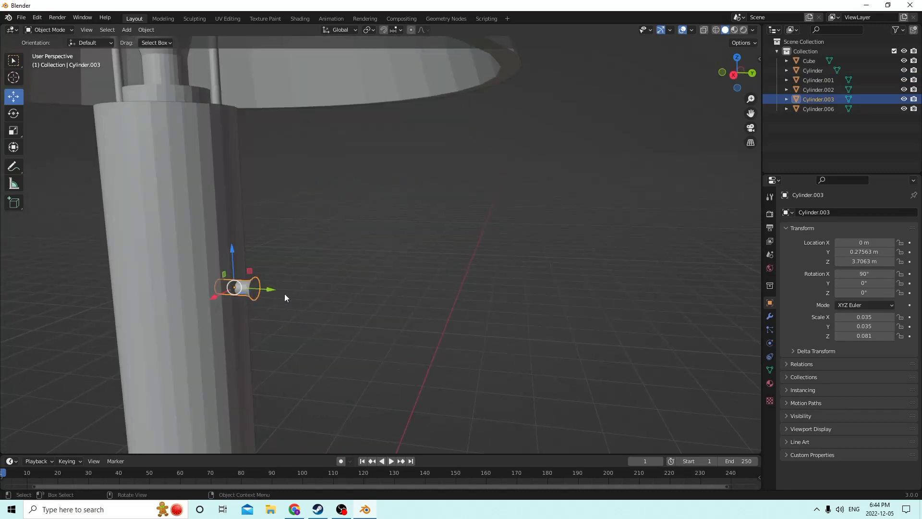
{"action": "left_click_drag", "start_coordinate": [265, 291], "coordinate": [284, 294]}
{"action": "key", "text": "s"}
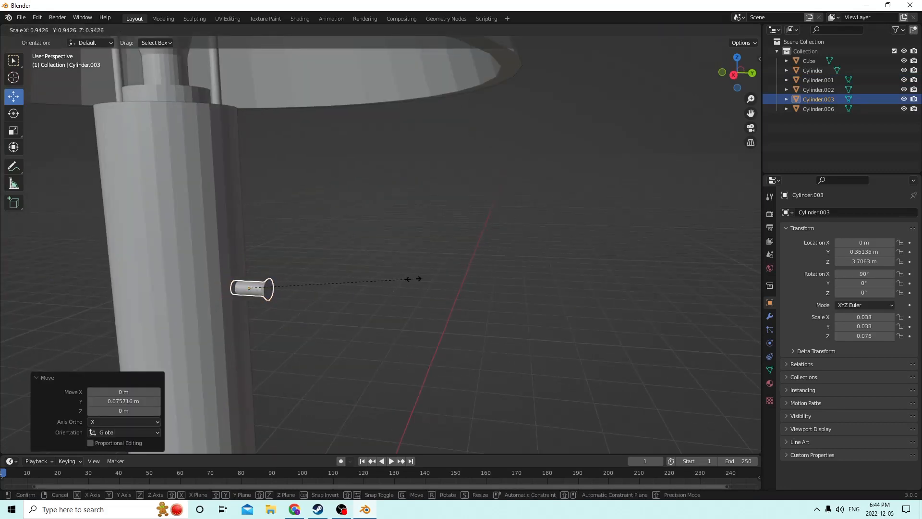
{"action": "left_click", "coordinate": [402, 276]}
{"action": "middle_click_drag", "start_coordinate": [402, 275], "coordinate": [370, 267]}
{"action": "key", "text": "Tab"}
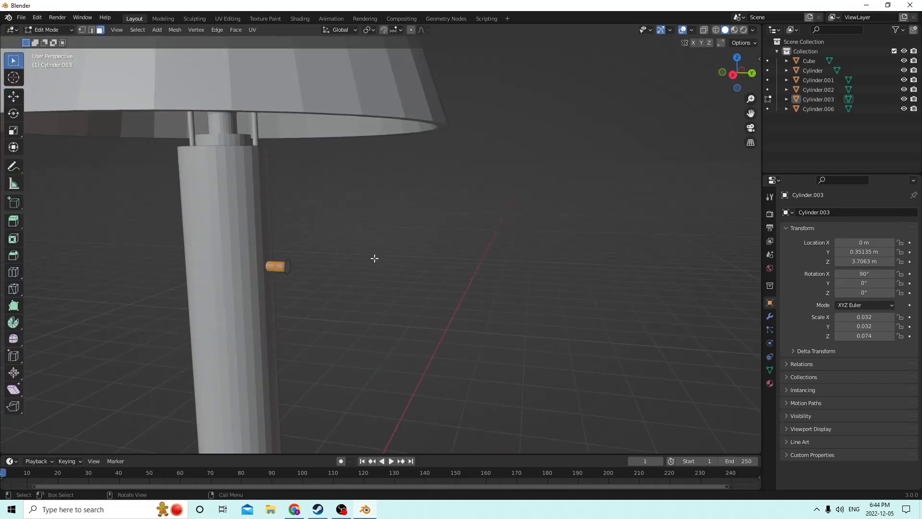
{"action": "scroll", "coordinate": [369, 255], "scroll_direction": "up", "scroll_amount": 2}
{"action": "key", "text": "Tab"}
{"action": "scroll", "coordinate": [364, 255], "scroll_direction": "down", "scroll_amount": 4}
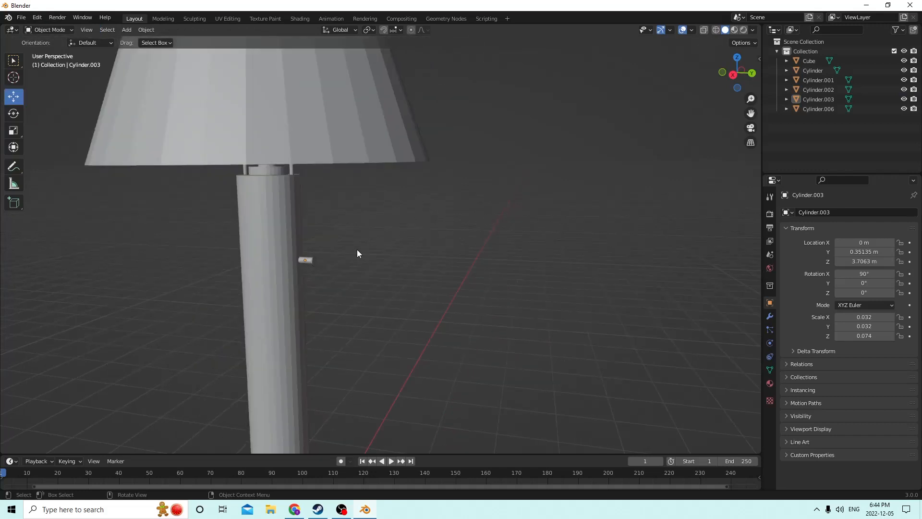
Join the lamp's base, column and switch into a single object.
{"action": "middle_click_drag", "start_coordinate": [357, 250], "coordinate": [368, 227]}
{"action": "scroll", "coordinate": [368, 227], "scroll_direction": "down", "scroll_amount": 3}
{"action": "left_click", "coordinate": [356, 406]}
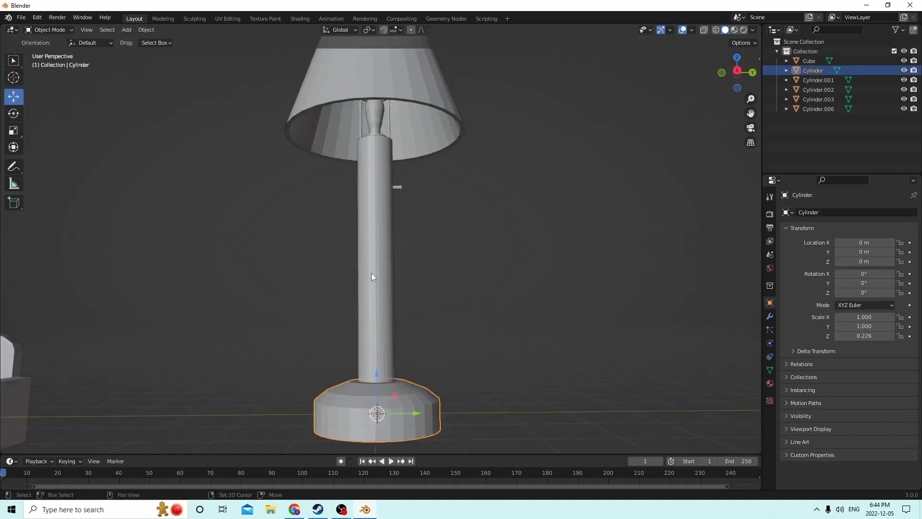
{"action": "left_click", "coordinate": [387, 188], "text": "shift"}
{"action": "left_click", "coordinate": [396, 186], "text": "shift"}
{"action": "middle_click_drag", "start_coordinate": [365, 194], "coordinate": [371, 221]}
{"action": "key", "text": "ctrl+j"}
{"action": "scroll", "coordinate": [362, 204], "scroll_direction": "down", "scroll_amount": 3}
{"action": "scroll", "coordinate": [371, 222], "scroll_direction": "up", "scroll_amount": 4}
{"action": "left_click", "coordinate": [376, 104]}
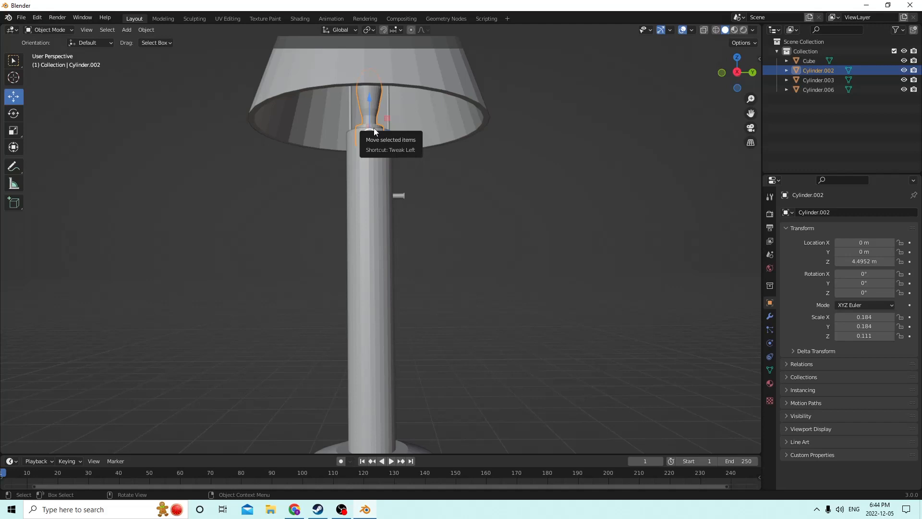
{"action": "left_click", "coordinate": [368, 181], "text": "shift"}
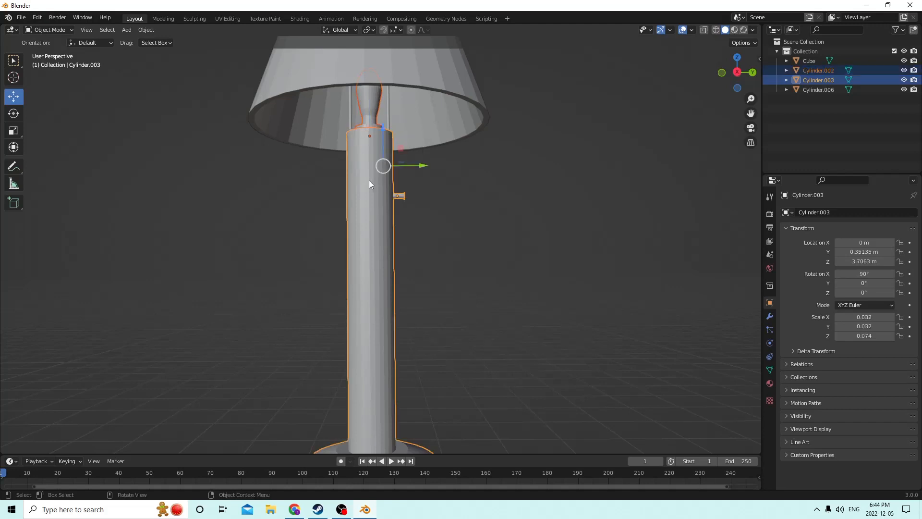
{"action": "left_click", "coordinate": [569, 197]}
{"action": "scroll", "coordinate": [417, 169], "scroll_direction": "down", "scroll_amount": 4}
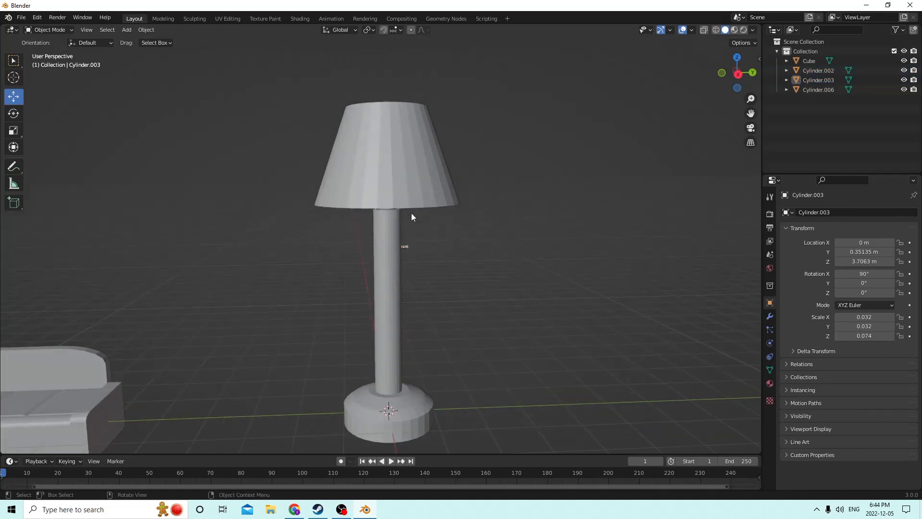
Select the joined lamp body, bulb and lampshade together, and scale them down uniformly to about 0.251.
{"action": "left_click", "coordinate": [405, 248]}
{"action": "scroll", "coordinate": [404, 248], "scroll_direction": "down", "scroll_amount": 1}
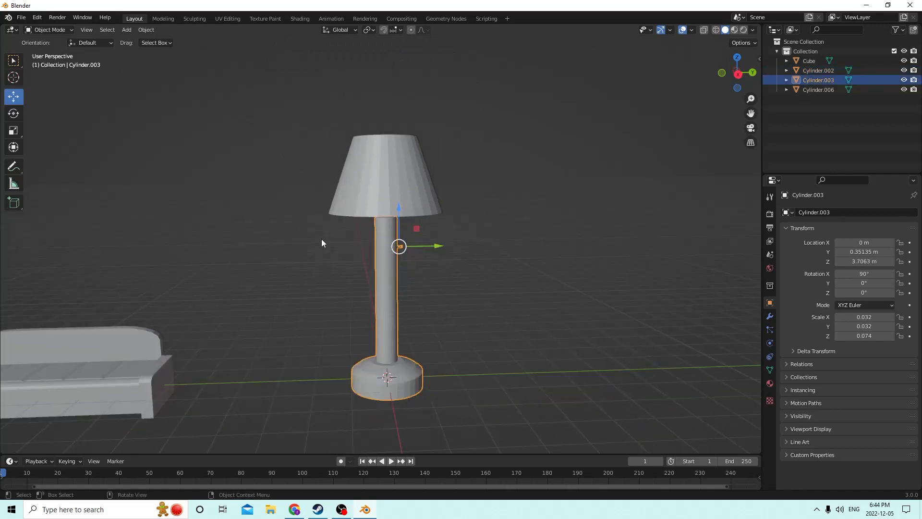
{"action": "scroll", "coordinate": [322, 238], "scroll_direction": "down", "scroll_amount": 1}
{"action": "middle_click_drag", "start_coordinate": [288, 235], "coordinate": [298, 200]}
{"action": "scroll", "coordinate": [305, 235], "scroll_direction": "up", "scroll_amount": 5}
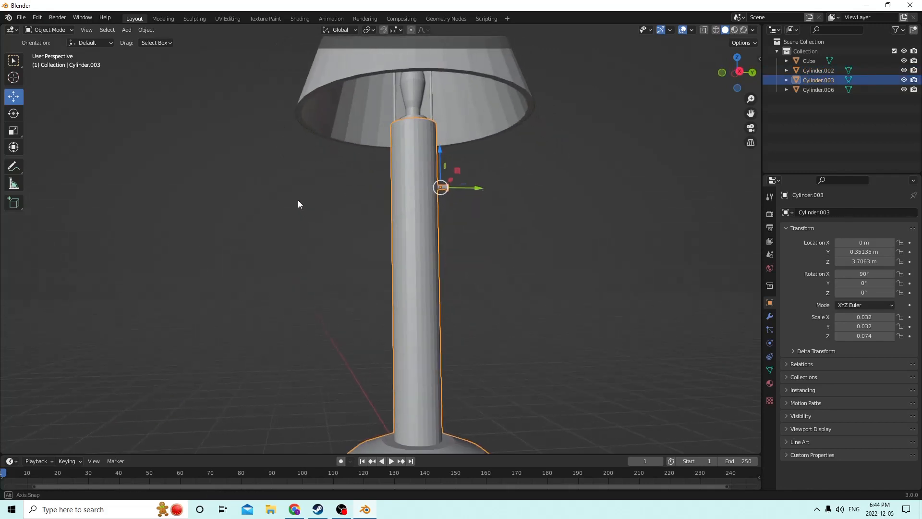
{"action": "left_click", "coordinate": [428, 93], "text": "shift"}
{"action": "left_click", "coordinate": [431, 86], "text": "shift"}
{"action": "scroll", "coordinate": [451, 141], "scroll_direction": "down", "scroll_amount": 2}
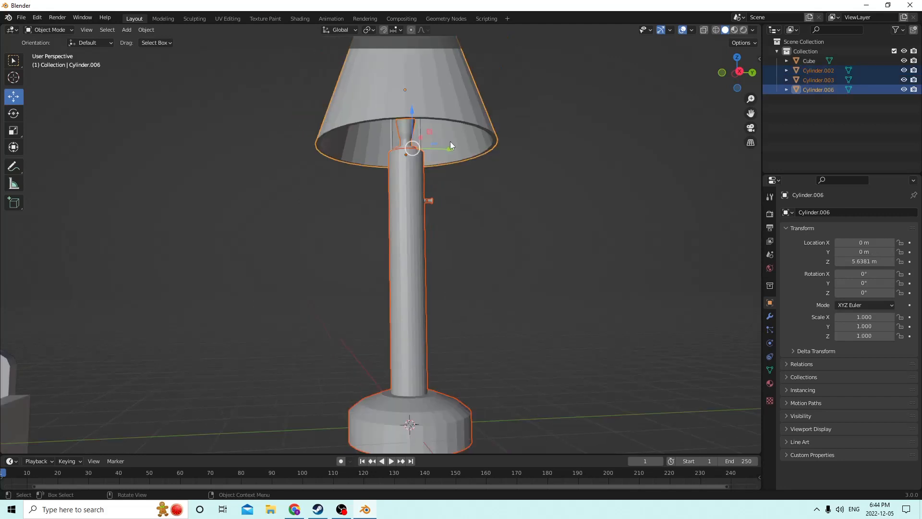
{"action": "scroll", "coordinate": [451, 141], "scroll_direction": "down", "scroll_amount": 2}
{"action": "key", "text": "s"}
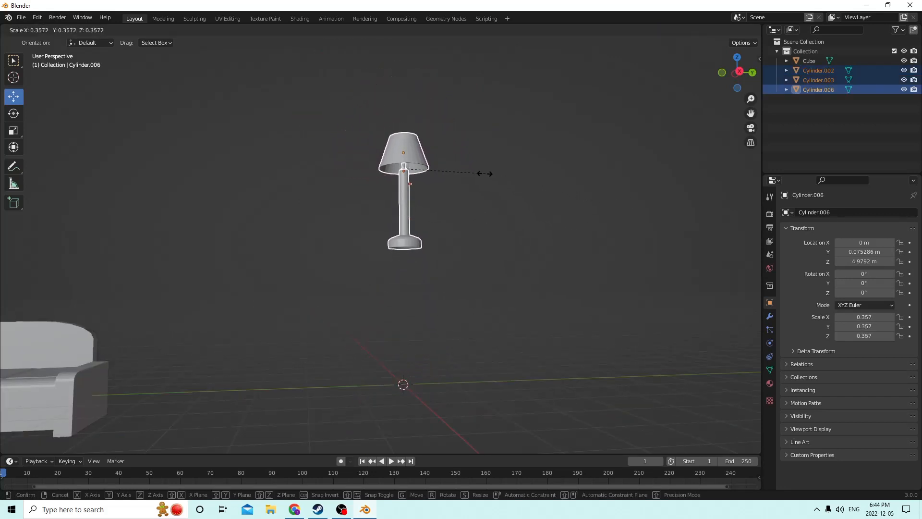
{"action": "left_click", "coordinate": [461, 169]}
Lower the whole lamp about 1.89 m along Z toward the floor and deselect it.
{"action": "middle_click_drag", "start_coordinate": [446, 178], "coordinate": [433, 156]}
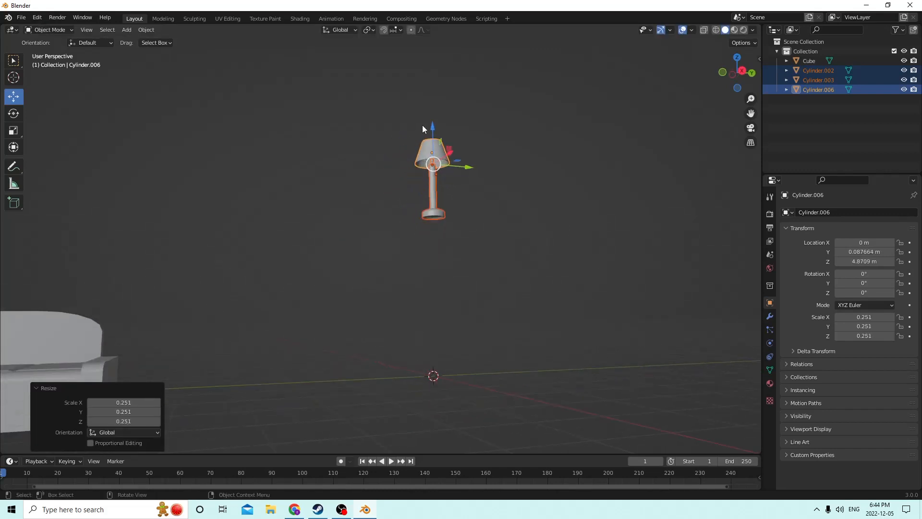
{"action": "left_click_drag", "start_coordinate": [431, 128], "coordinate": [428, 211]}
{"action": "middle_click_drag", "start_coordinate": [428, 212], "coordinate": [569, 218]}
{"action": "scroll", "coordinate": [398, 221], "scroll_direction": "up", "scroll_amount": 2}
{"action": "left_click", "coordinate": [624, 230]}
{"action": "middle_click_drag", "start_coordinate": [624, 230], "coordinate": [474, 220]}
{"action": "scroll", "coordinate": [556, 258], "scroll_direction": "up", "scroll_amount": 2}
{"action": "scroll", "coordinate": [483, 234], "scroll_direction": "up", "scroll_amount": 3}
{"action": "scroll", "coordinate": [471, 220], "scroll_direction": "down", "scroll_amount": 1}
{"action": "scroll", "coordinate": [470, 220], "scroll_direction": "up", "scroll_amount": 2}
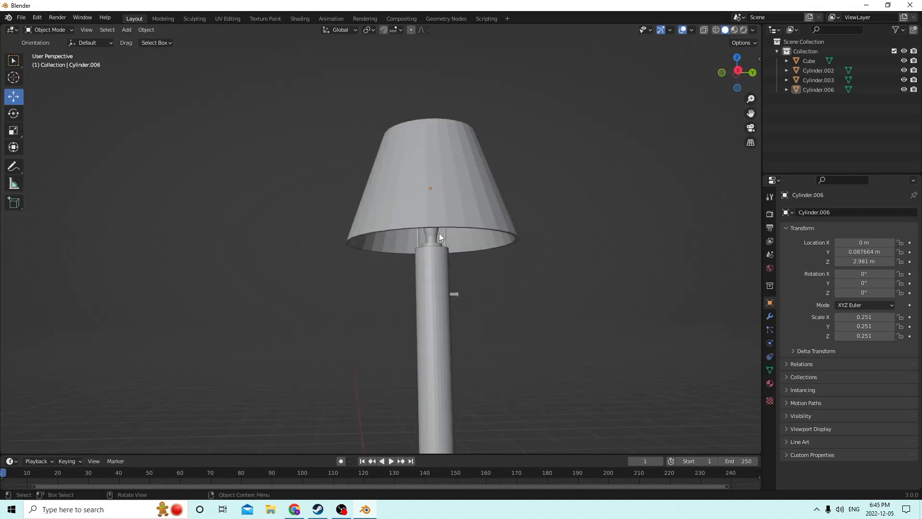
{"action": "scroll", "coordinate": [385, 224], "scroll_direction": "down", "scroll_amount": 8}
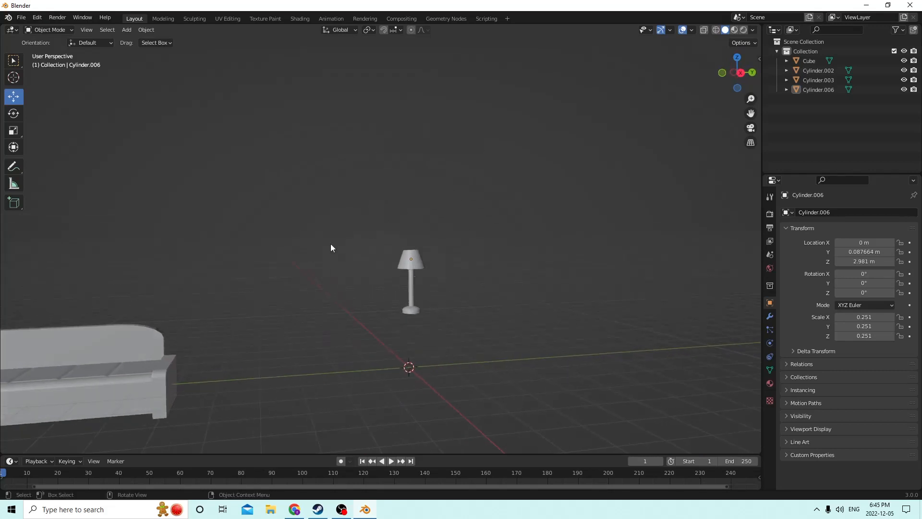